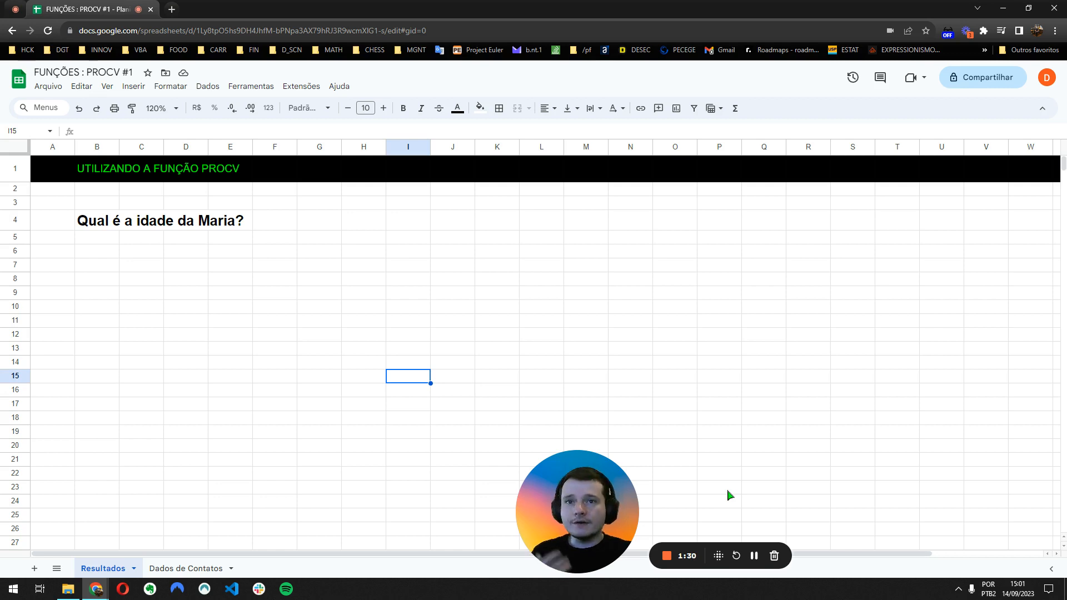
# - Examine the Nome and Idade columns of the contact table on the Dados de Contatos sheet
pyautogui.click(187, 569)
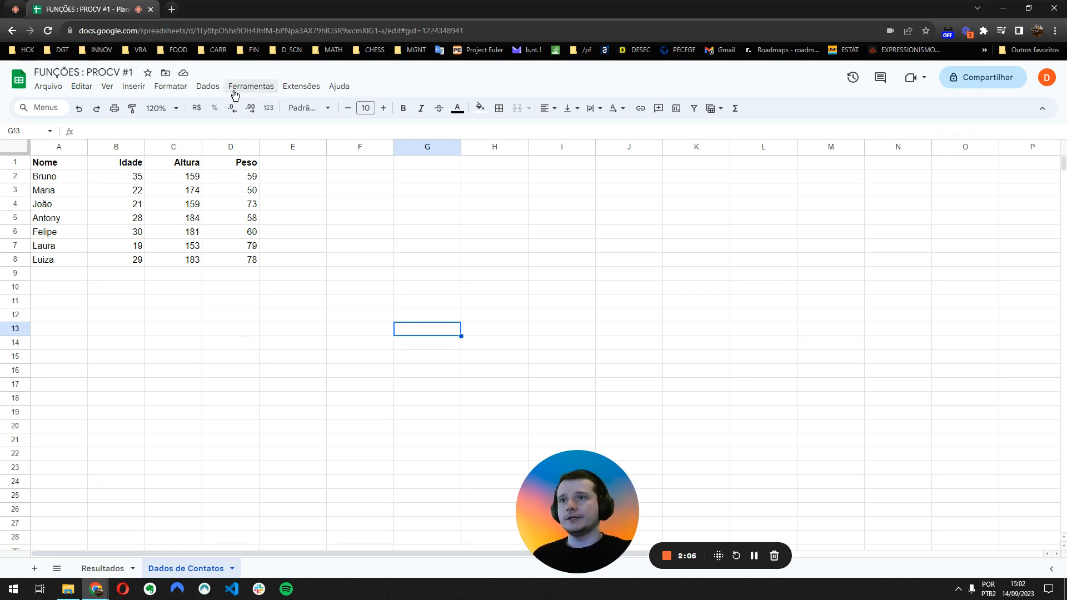
pyautogui.click(95, 163)
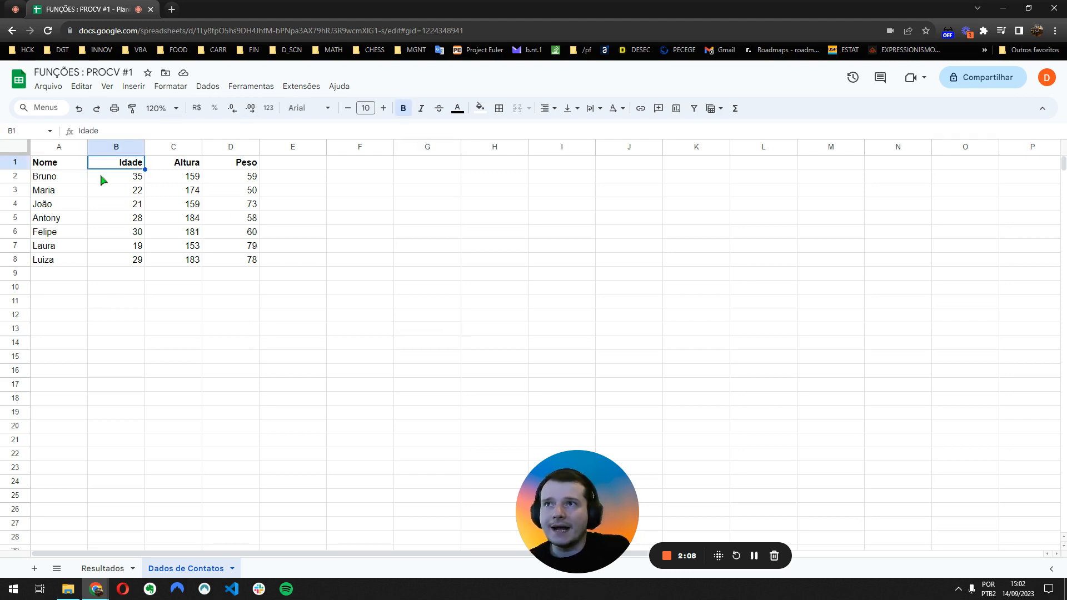
pyautogui.click(58, 167)
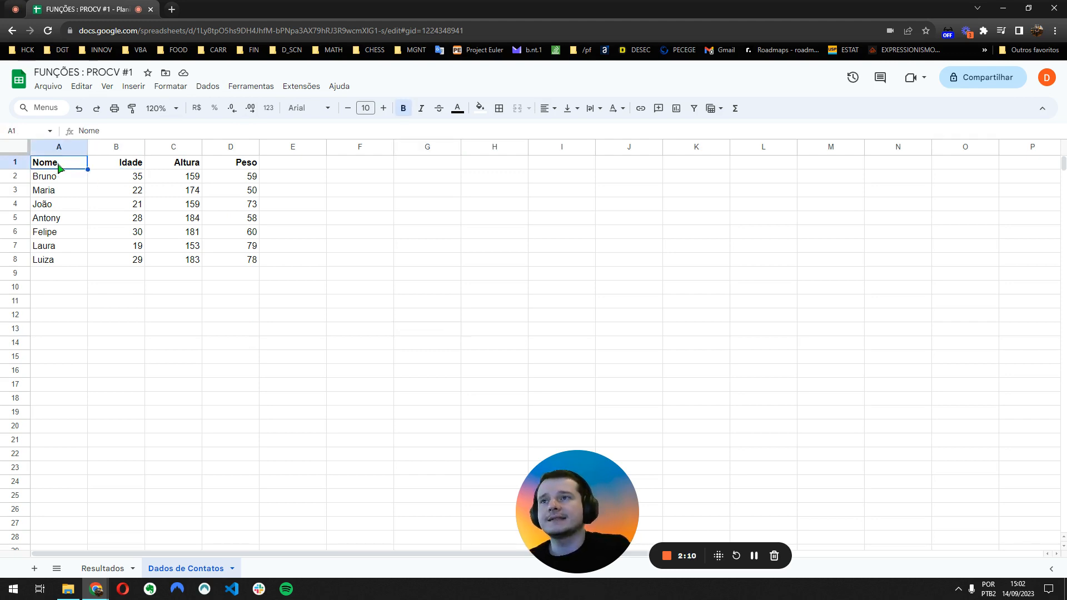
pyautogui.click(70, 183)
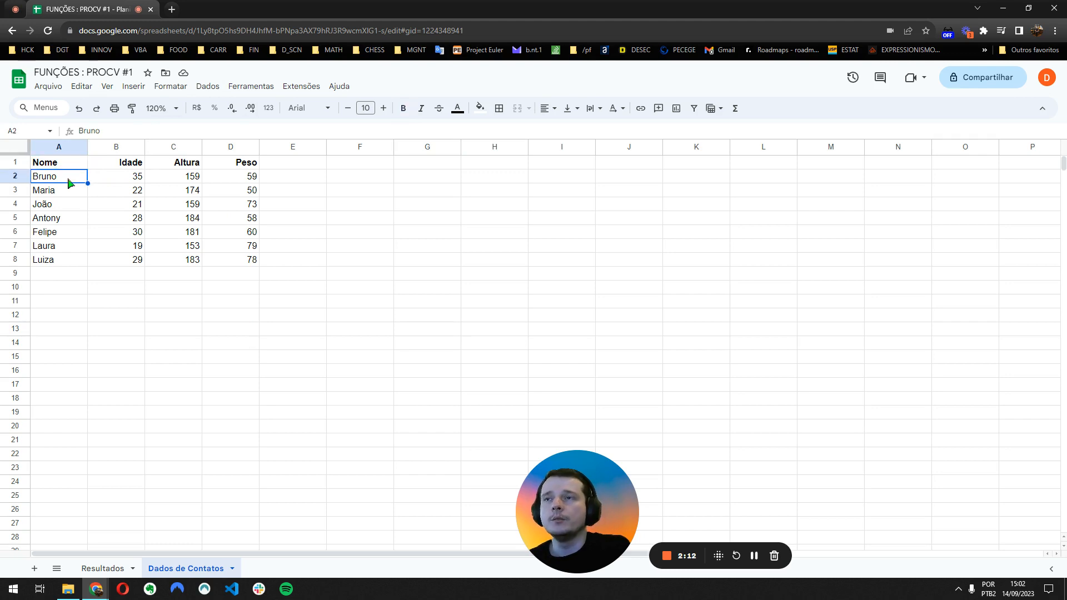
pyautogui.click(116, 183)
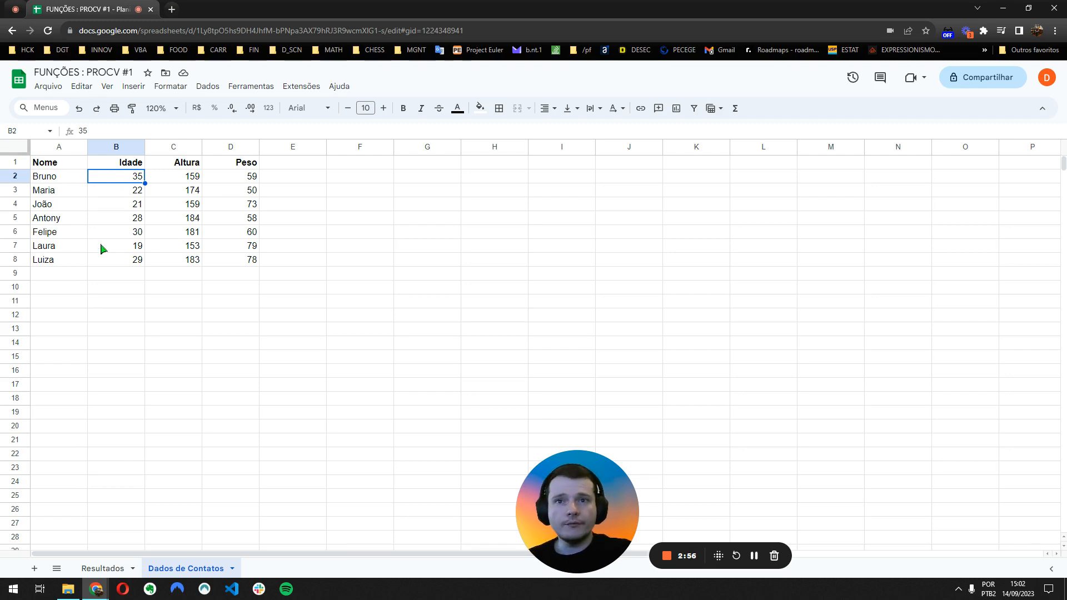
# - Read the question in B4 of Resultados and locate that person's age by hand in Dados de Contatos
pyautogui.click(104, 571)
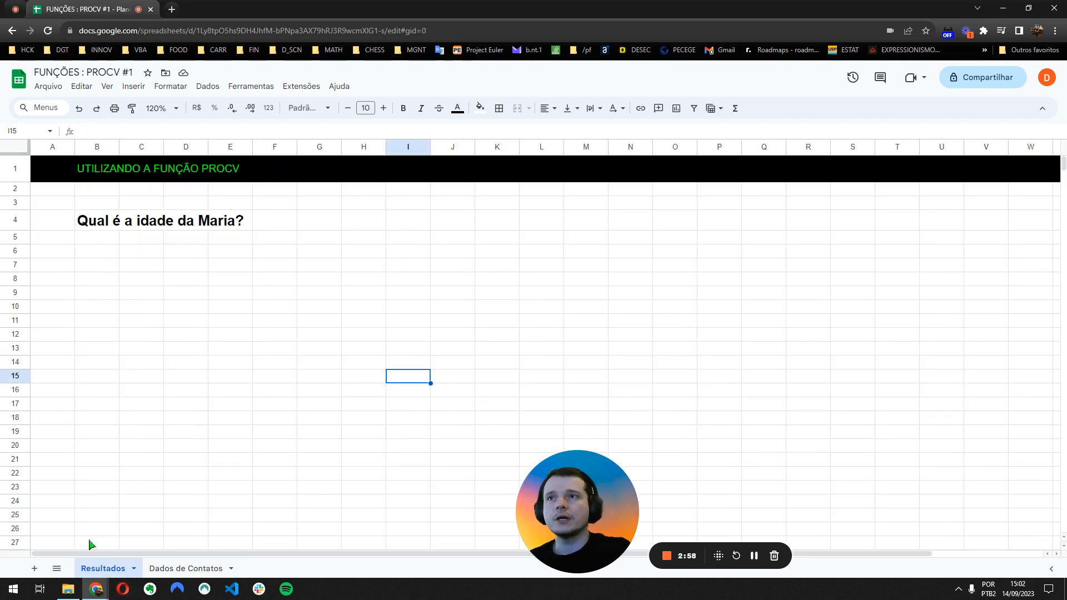
pyautogui.click(89, 223)
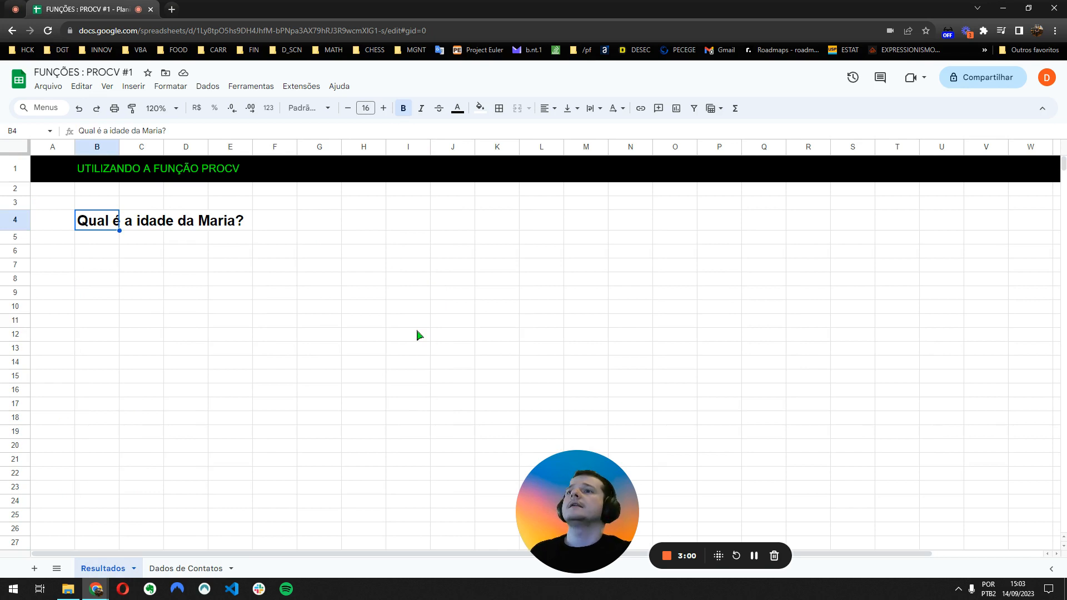
pyautogui.click(112, 267)
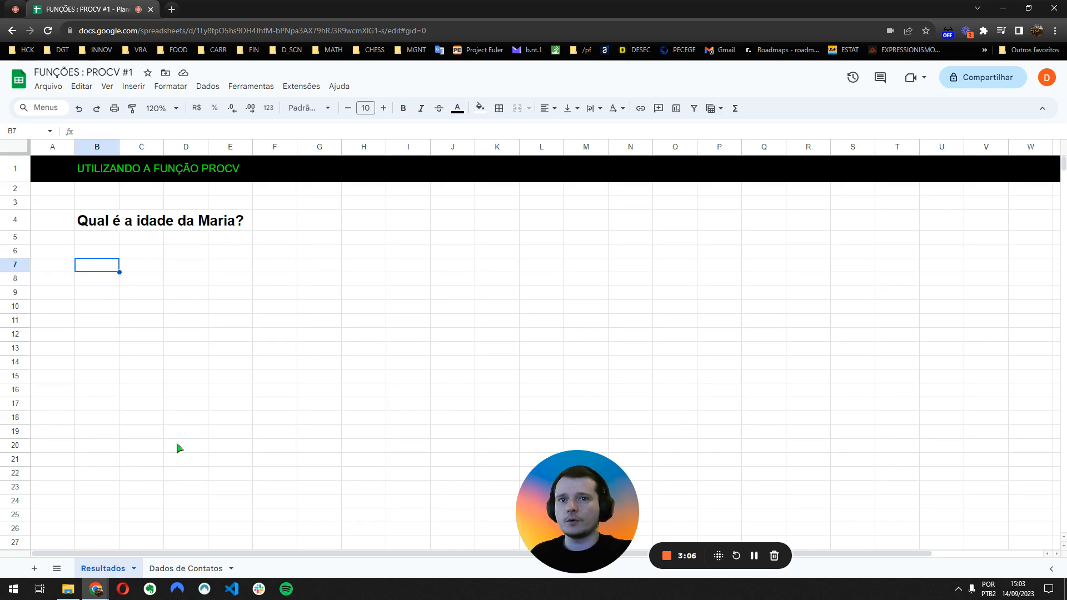
pyautogui.click(188, 568)
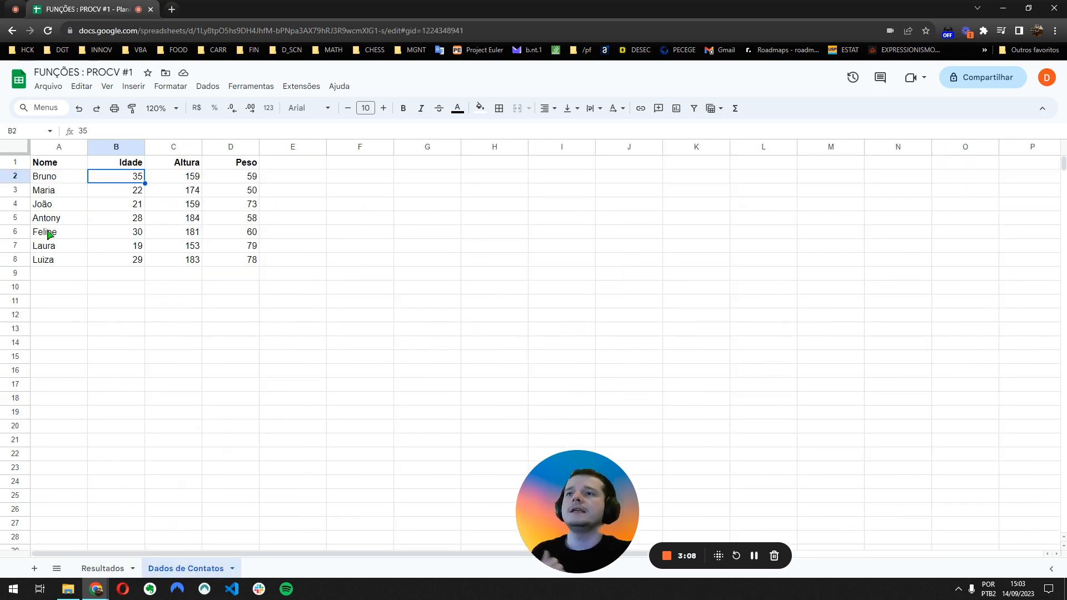
pyautogui.click(49, 166)
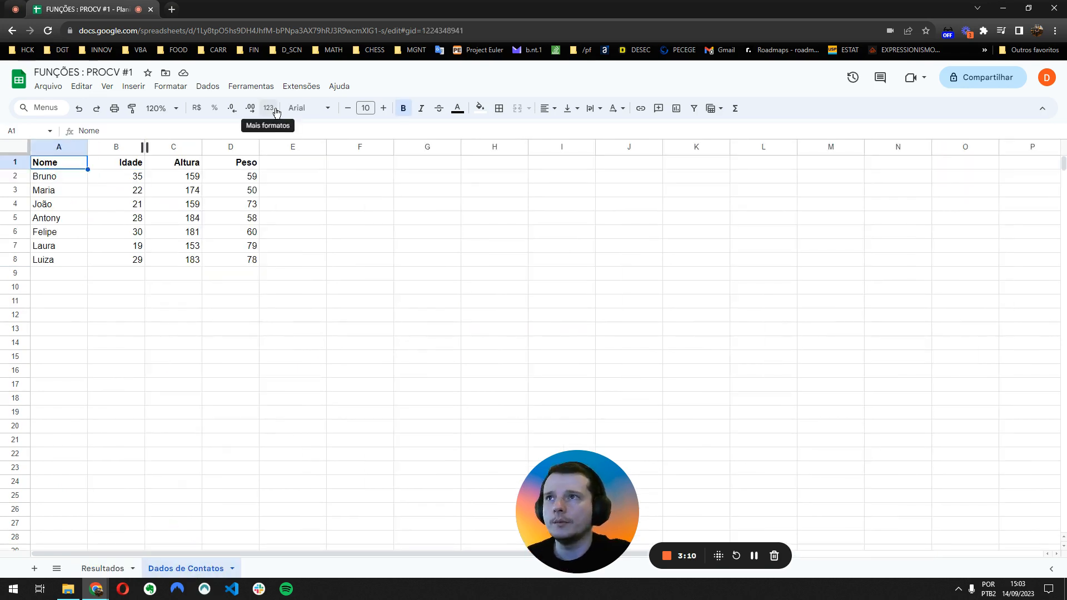
pyautogui.press('Down')
pyautogui.press('Down')
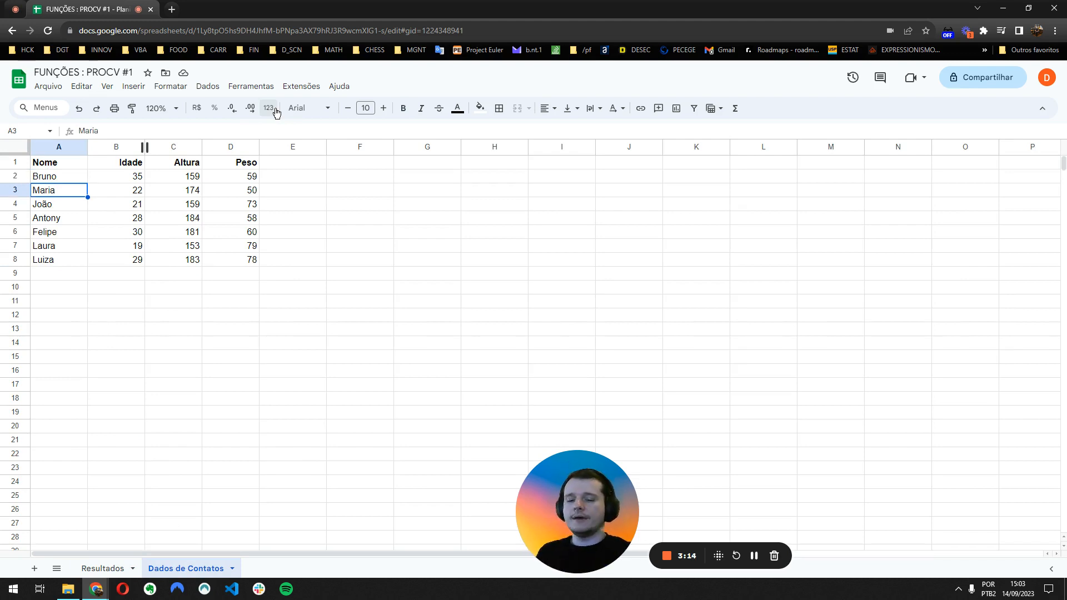
pyautogui.press('Right')
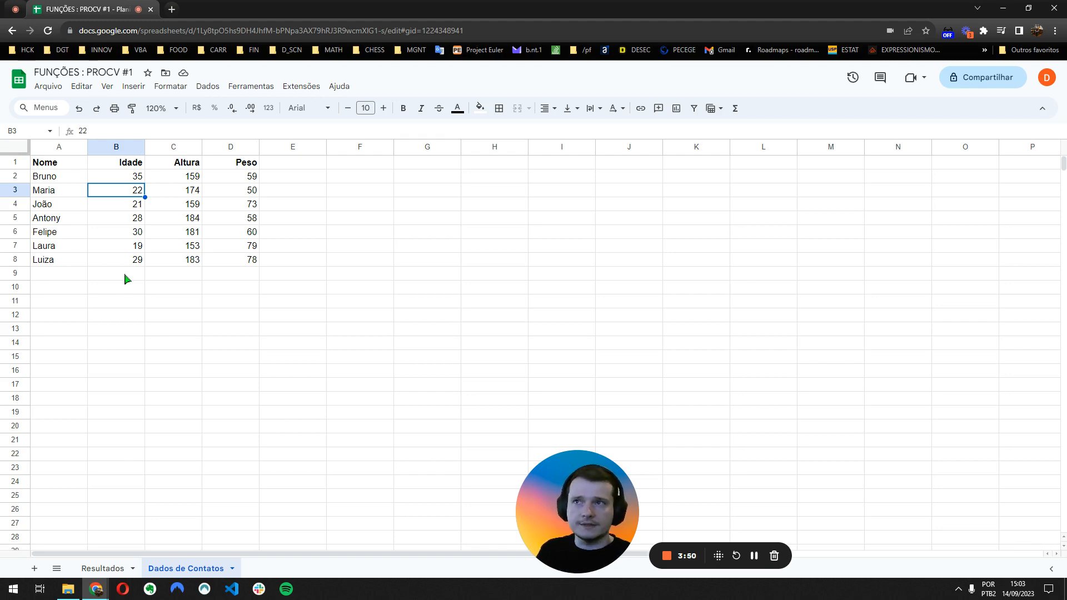
# - Start a PROCV formula in cell B6 of the Resultados sheet and show its argument help
pyautogui.click(93, 570)
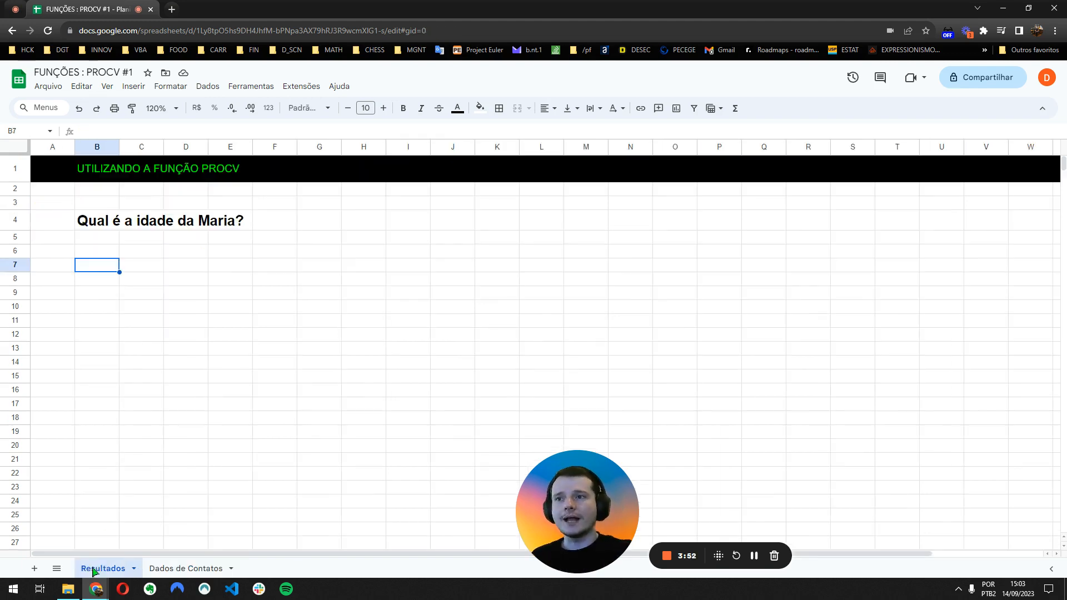
pyautogui.click(111, 253)
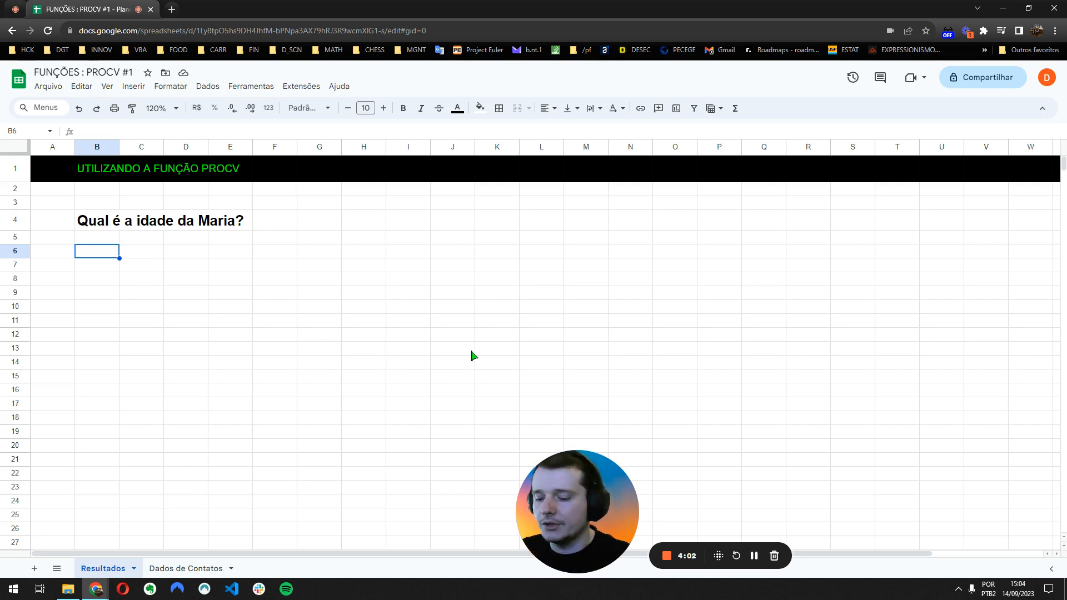
pyautogui.write('=')
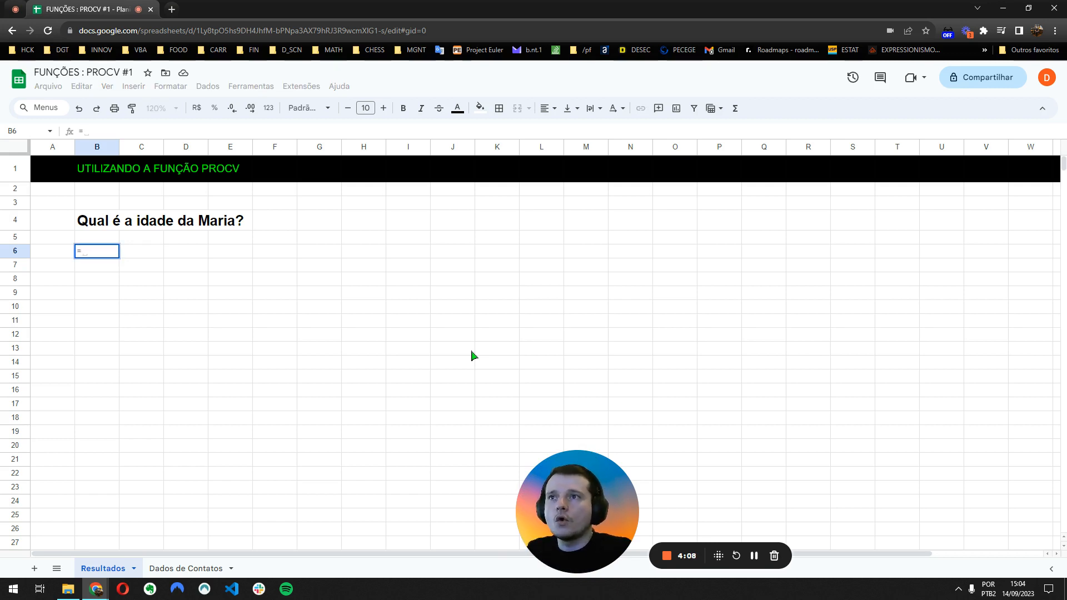
pyautogui.write('procv')
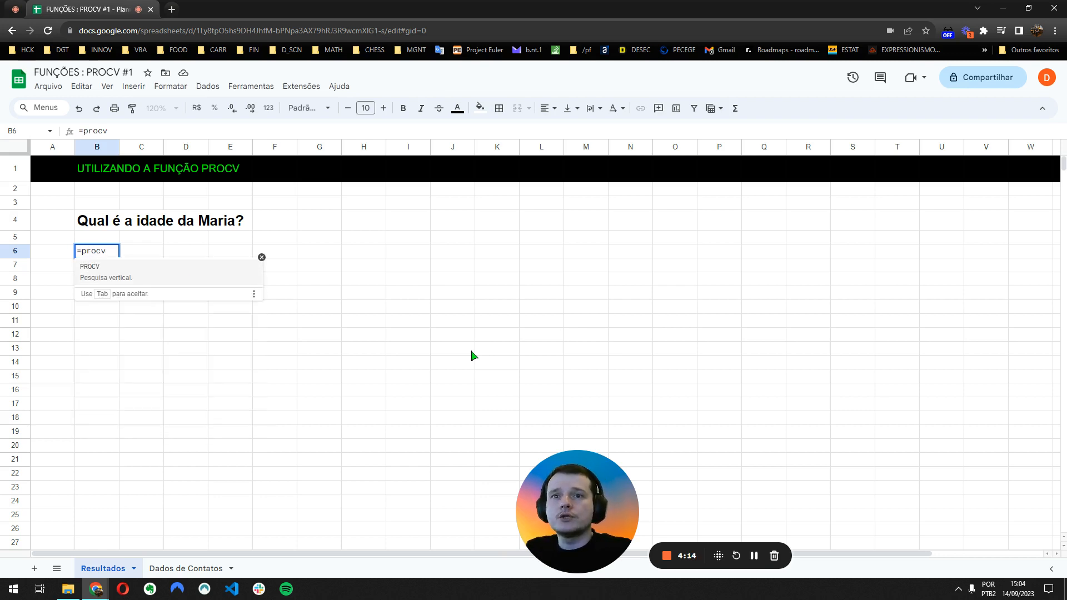
pyautogui.press('BackSpace')
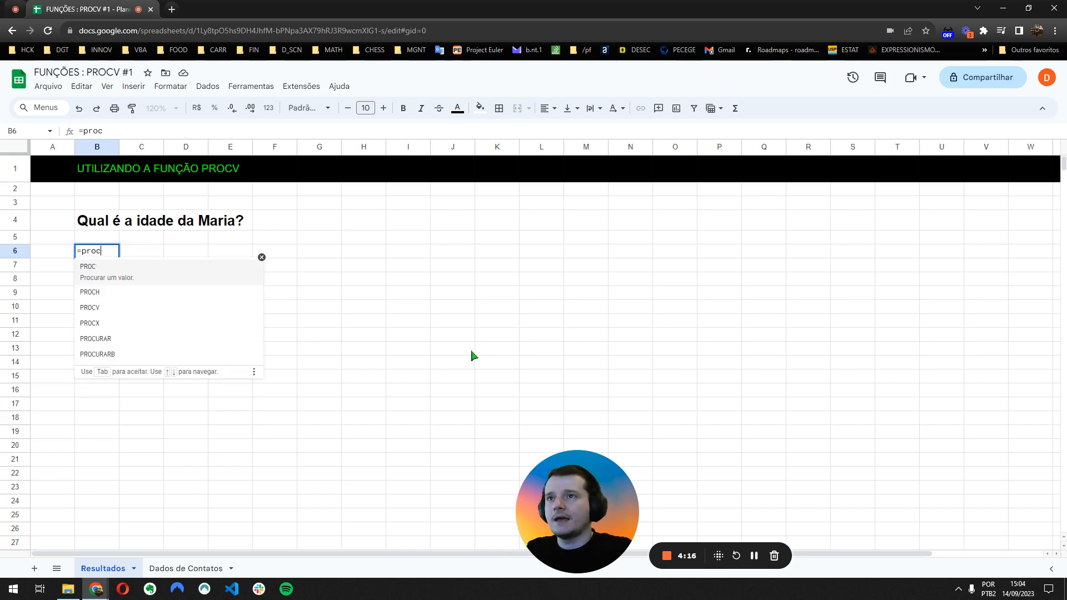
pyautogui.press('BackSpace')
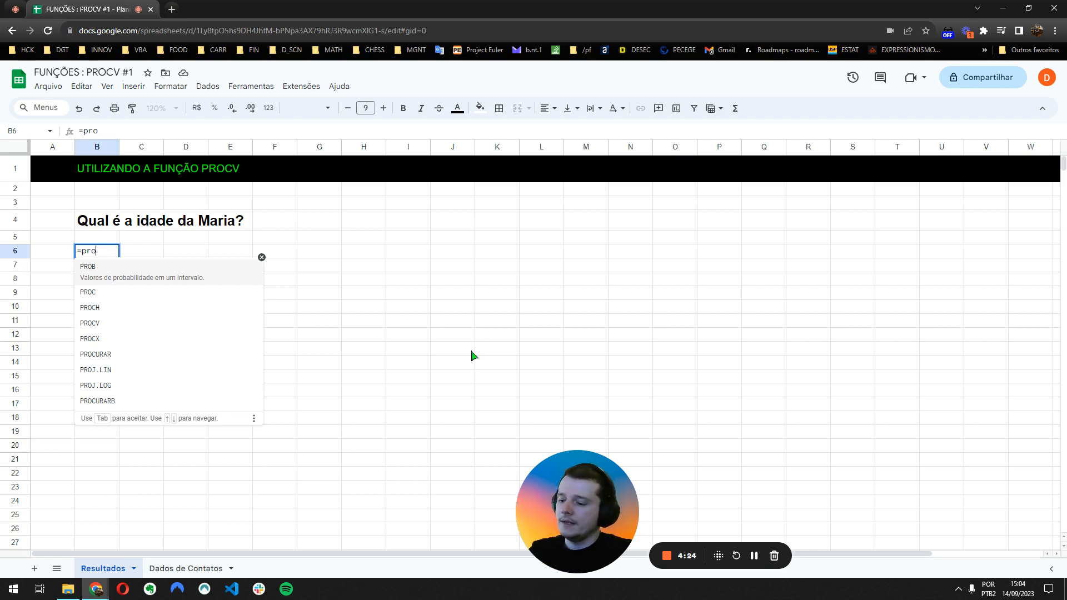
pyautogui.write('cv')
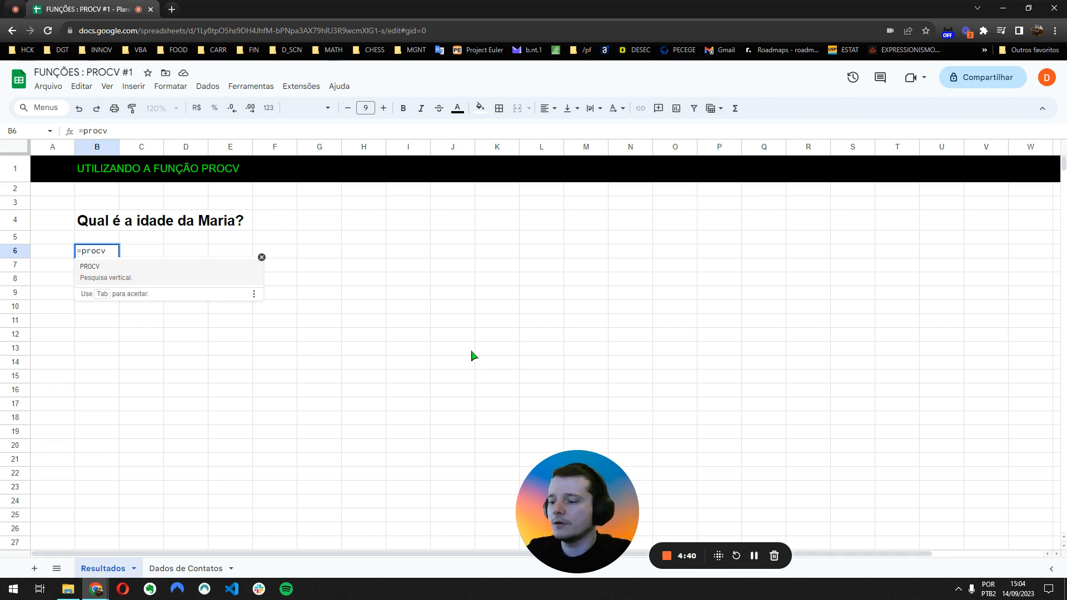
pyautogui.press('Tab')
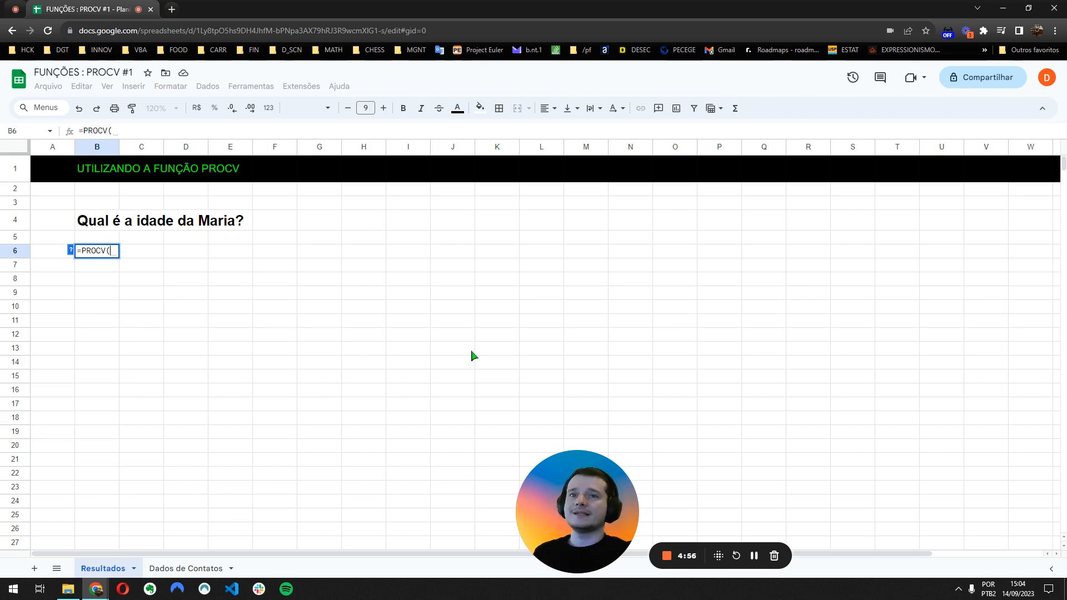
pyautogui.click(71, 252)
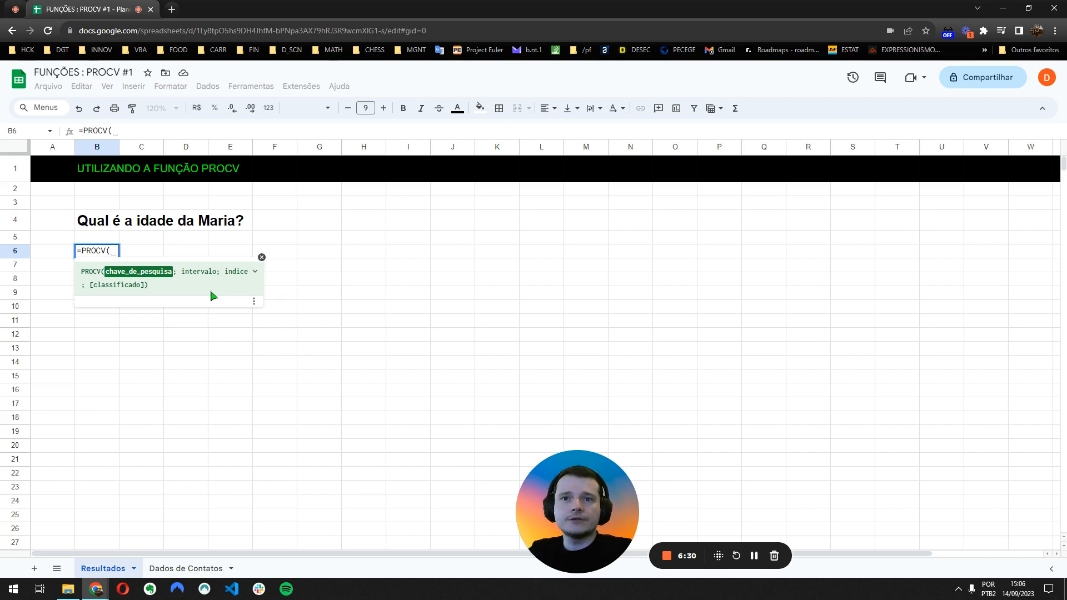
# - Give PROCV the quoted first name from the B4 question as search key and 'Dados de Contatos'!A1:D8 as the range
pyautogui.write('"Maria"')
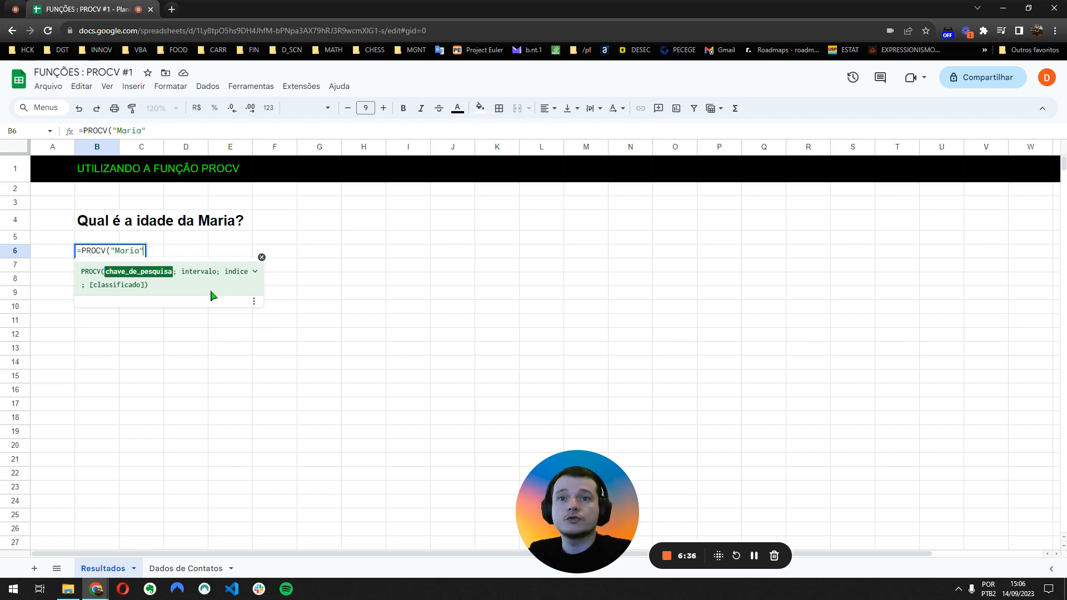
pyautogui.write(';')
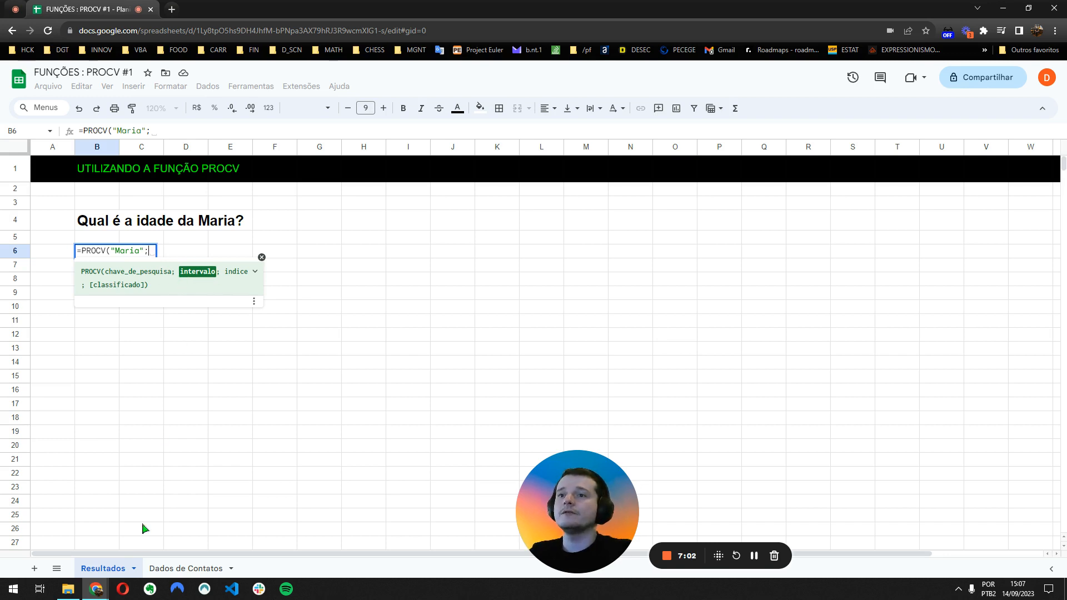
pyautogui.click(178, 568)
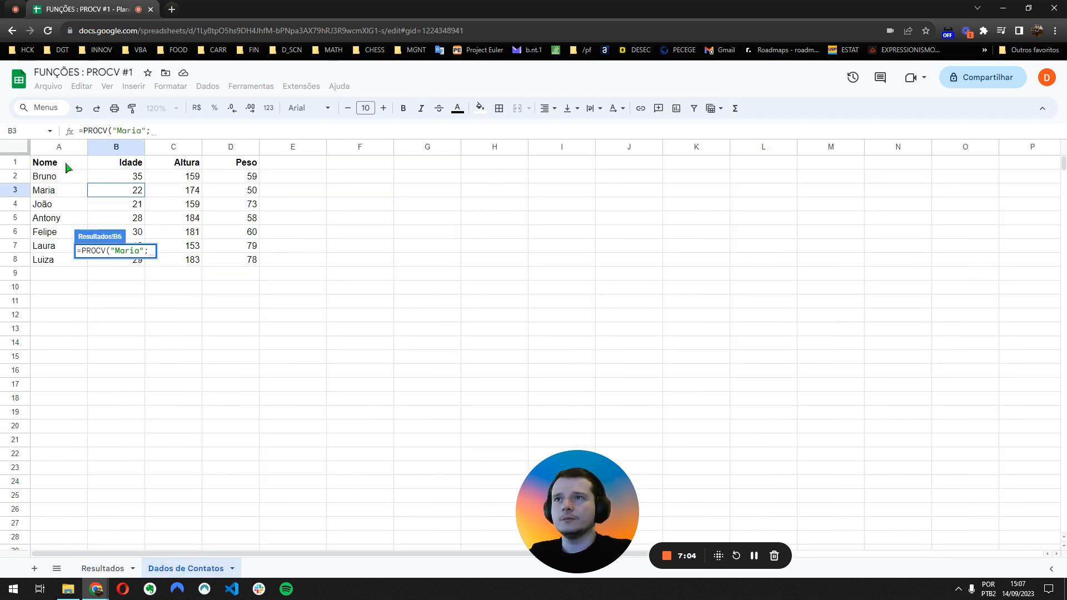
pyautogui.moveTo(69, 163); pyautogui.dragTo(241, 265)
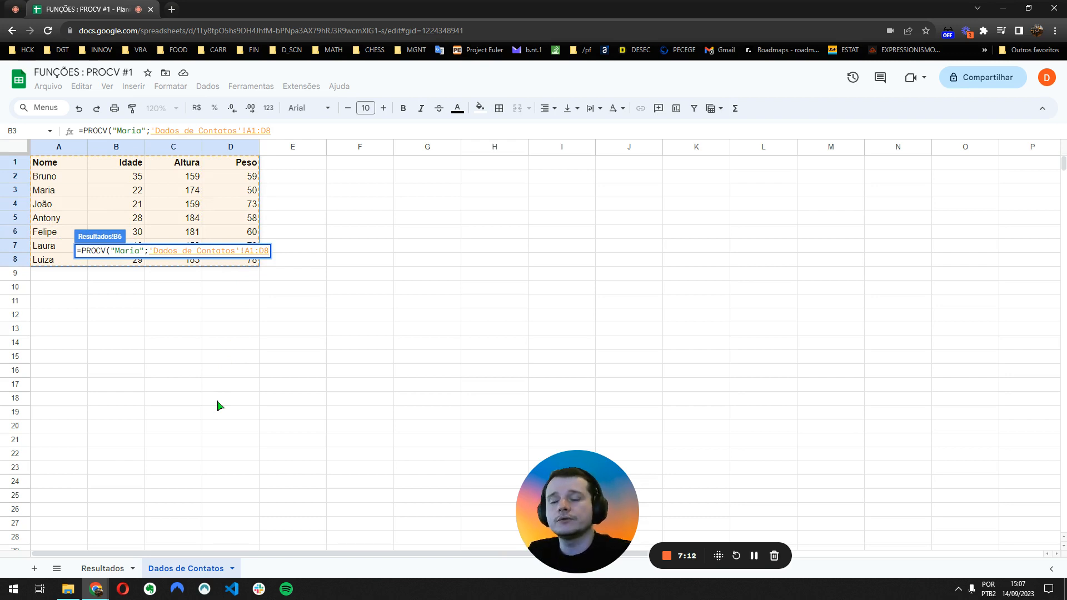
pyautogui.write(';')
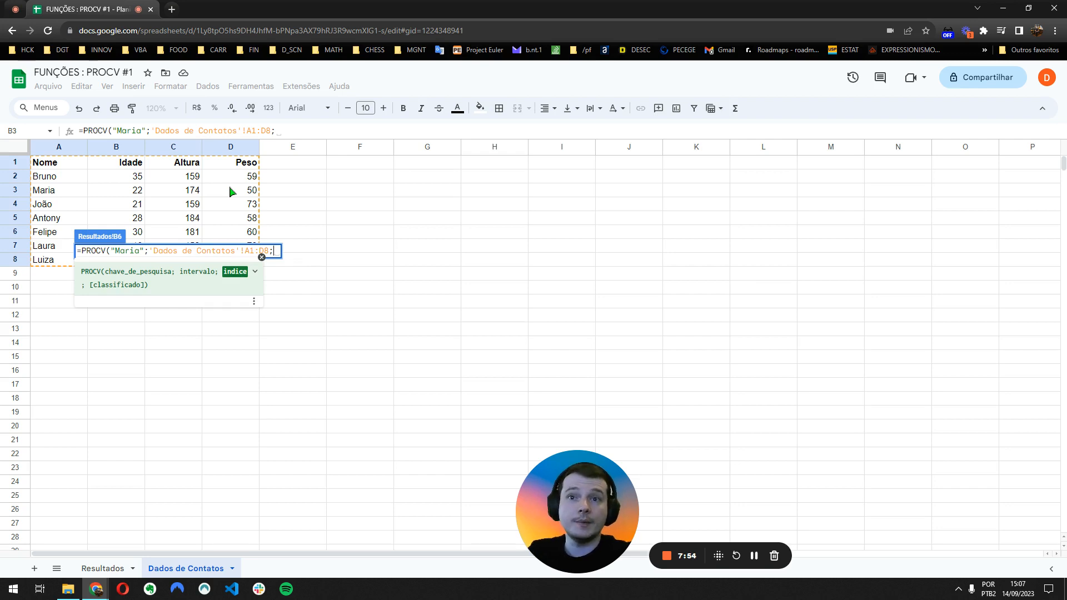
# - Complete the PROCV formula with column index 2 and 0 for the classificado argument
pyautogui.write('2')
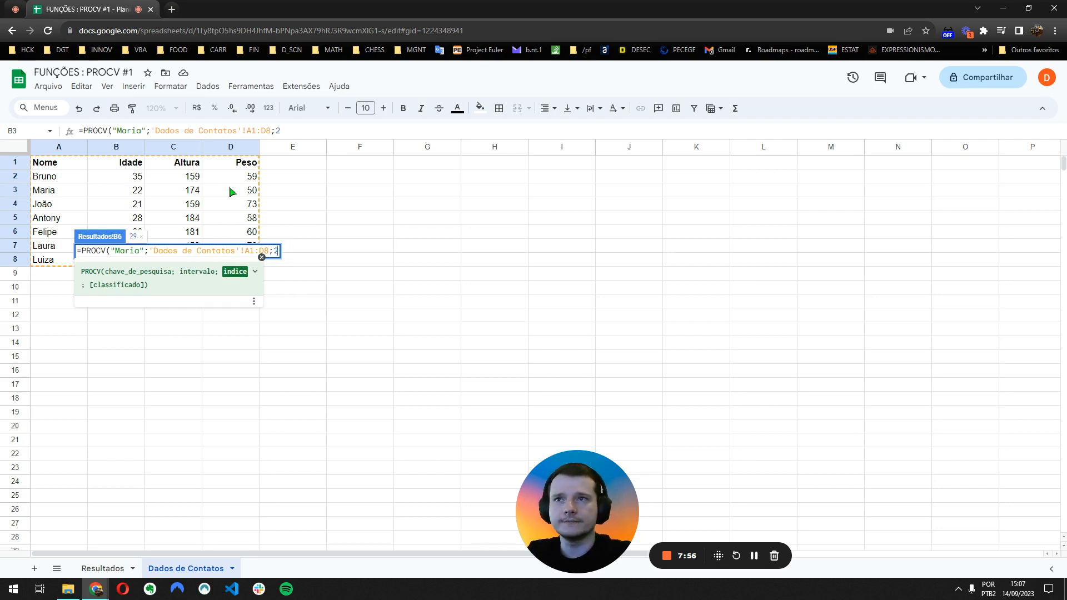
pyautogui.write(';')
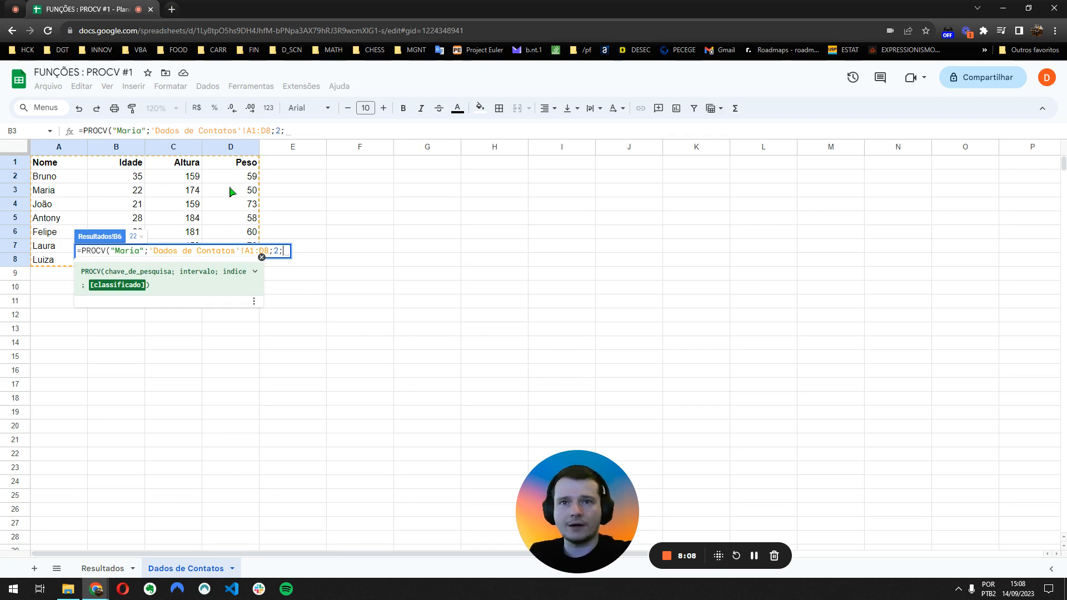
pyautogui.write('0')
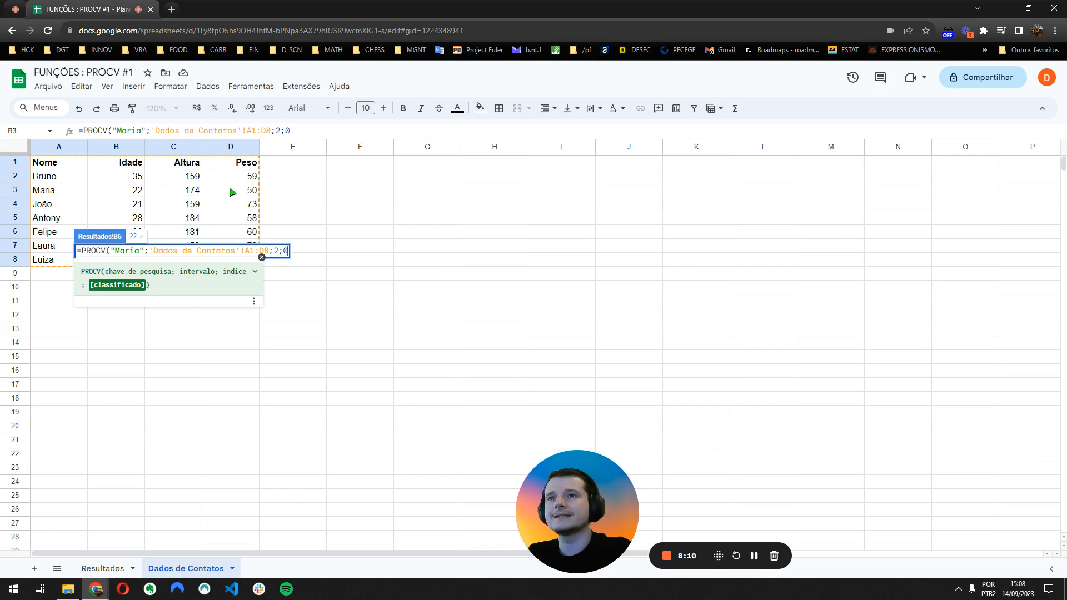
pyautogui.write(')')
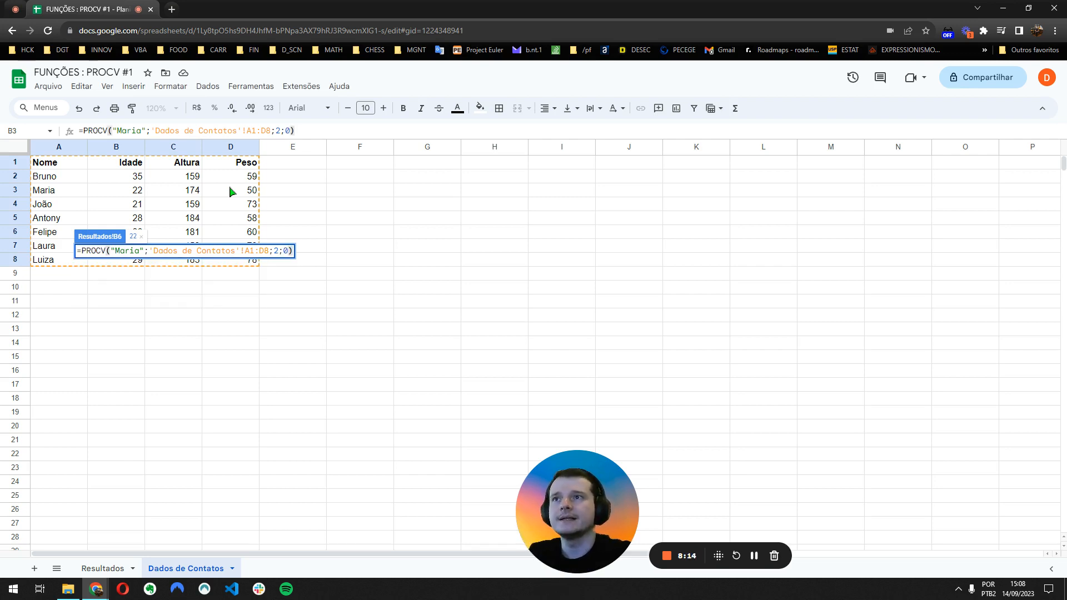
pyautogui.press('Return')
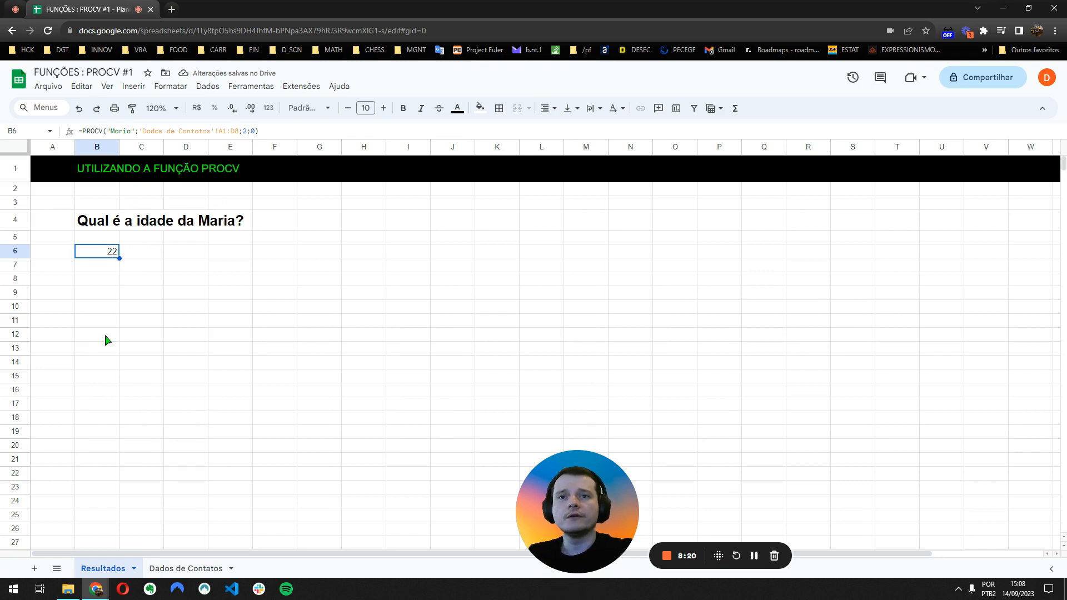
# - Check the formula's answer against the person's row in Dados de Contatos and look at the names below it
pyautogui.click(182, 573)
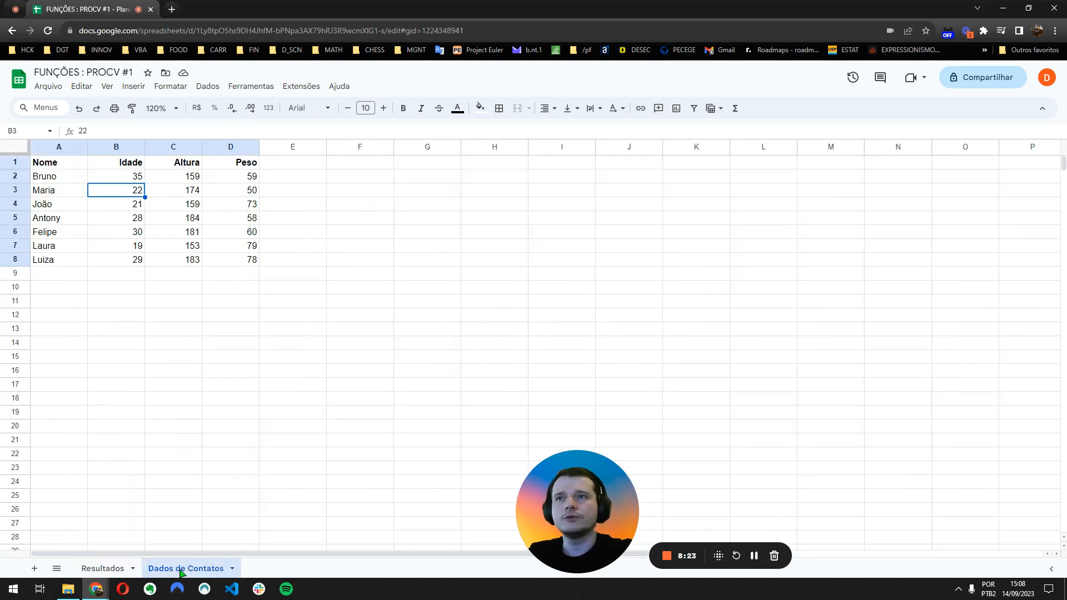
pyautogui.click(50, 166)
pyautogui.press('Down')
pyautogui.press('Down')
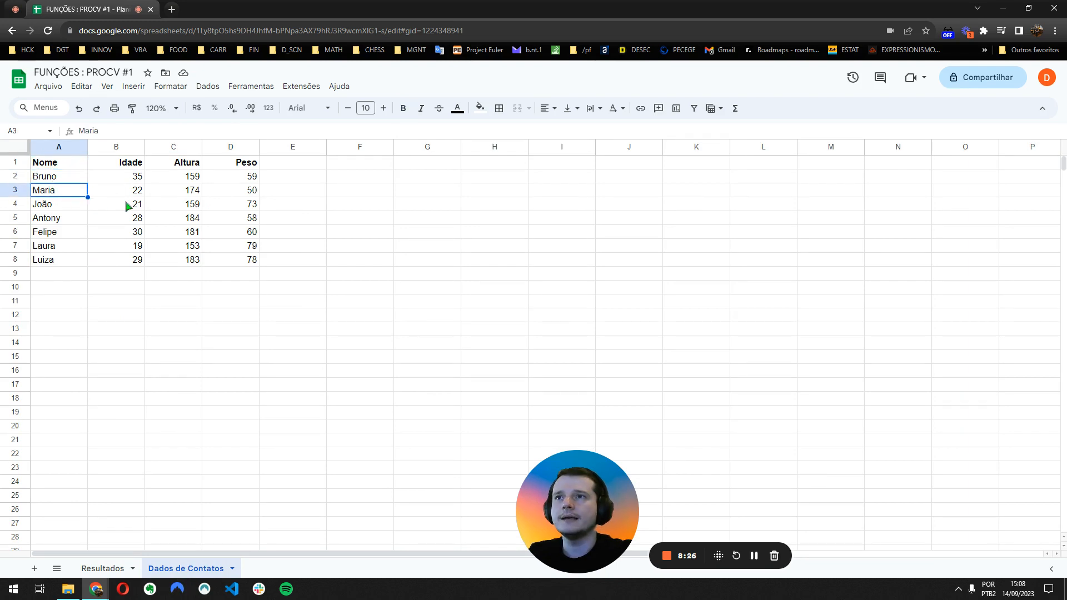
pyautogui.press('Right')
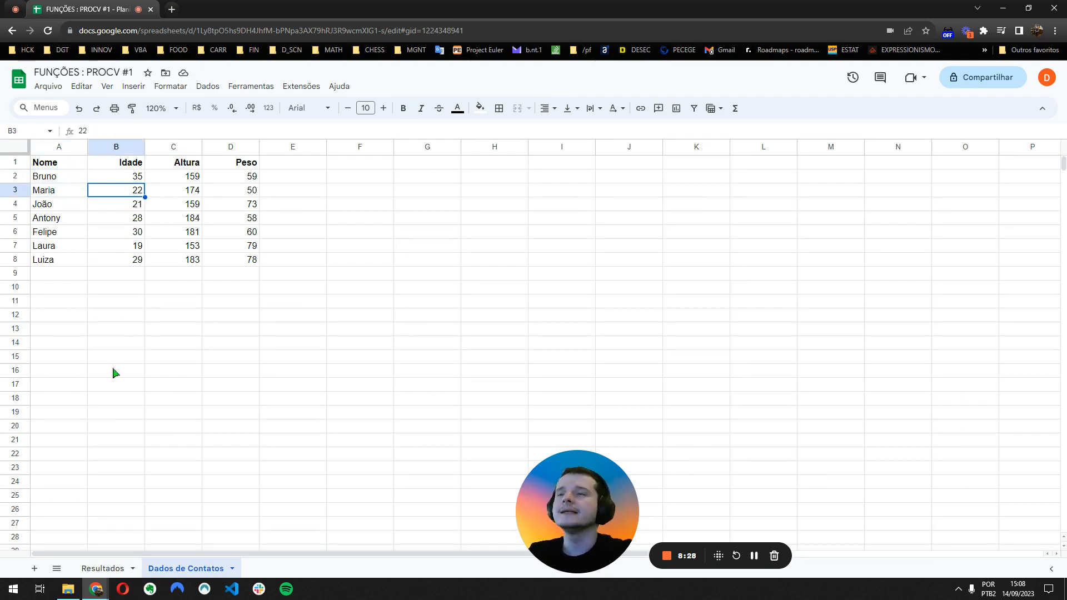
pyautogui.click(66, 204)
pyautogui.click(50, 221)
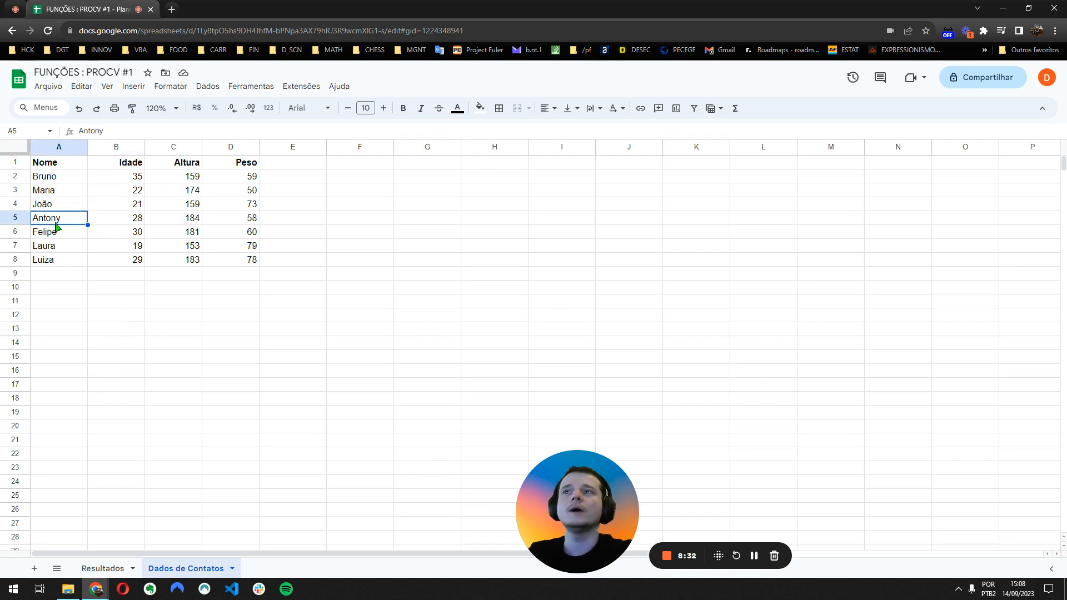
# - Copy the age question from B4 of the Resultados sheet into cell B8
pyautogui.click(133, 222)
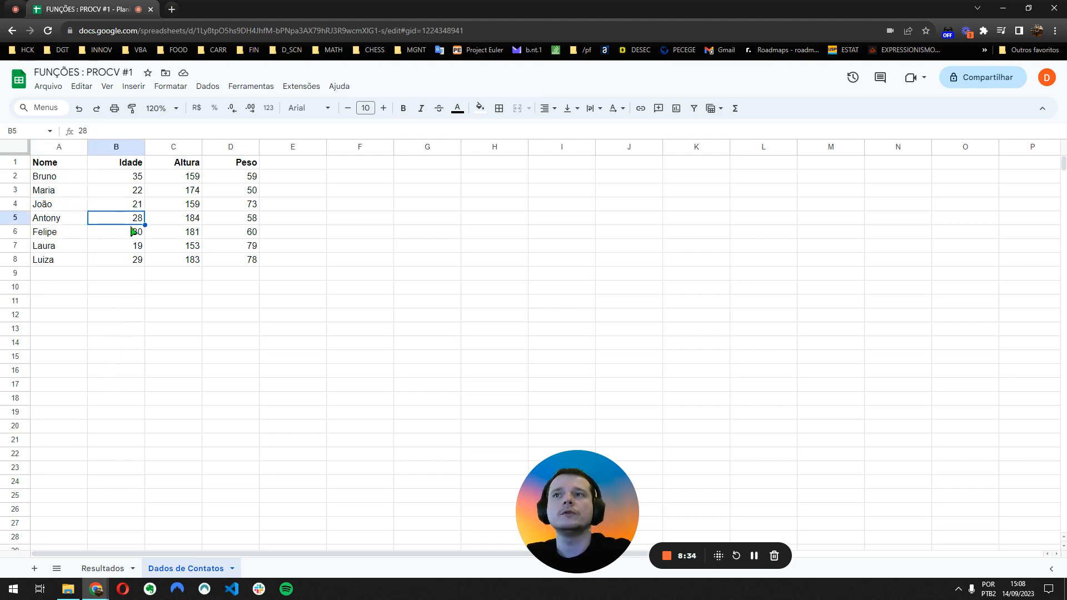
pyautogui.click(70, 220)
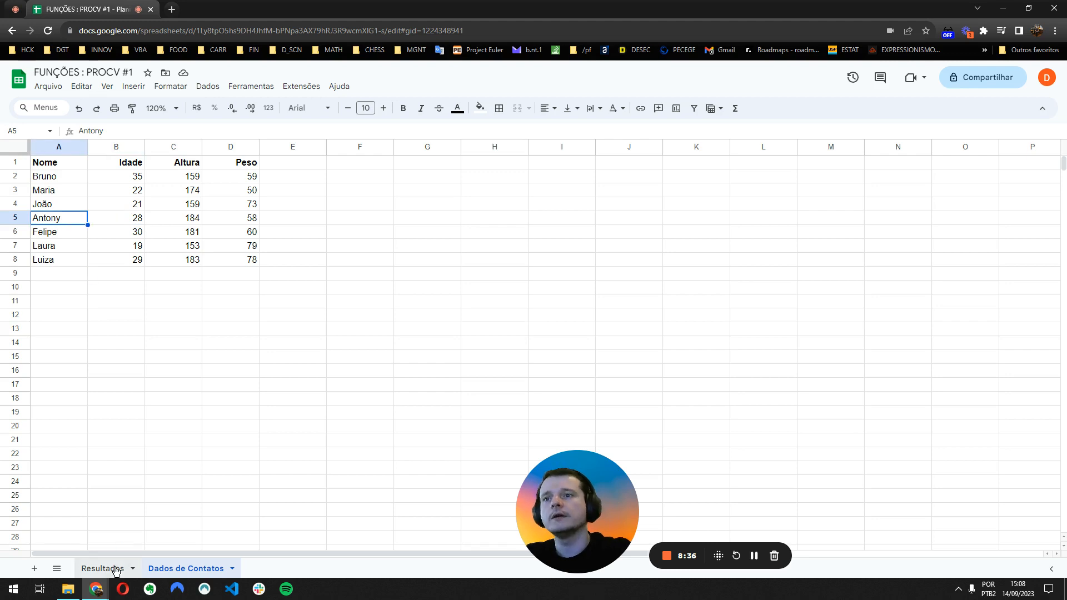
pyautogui.click(110, 569)
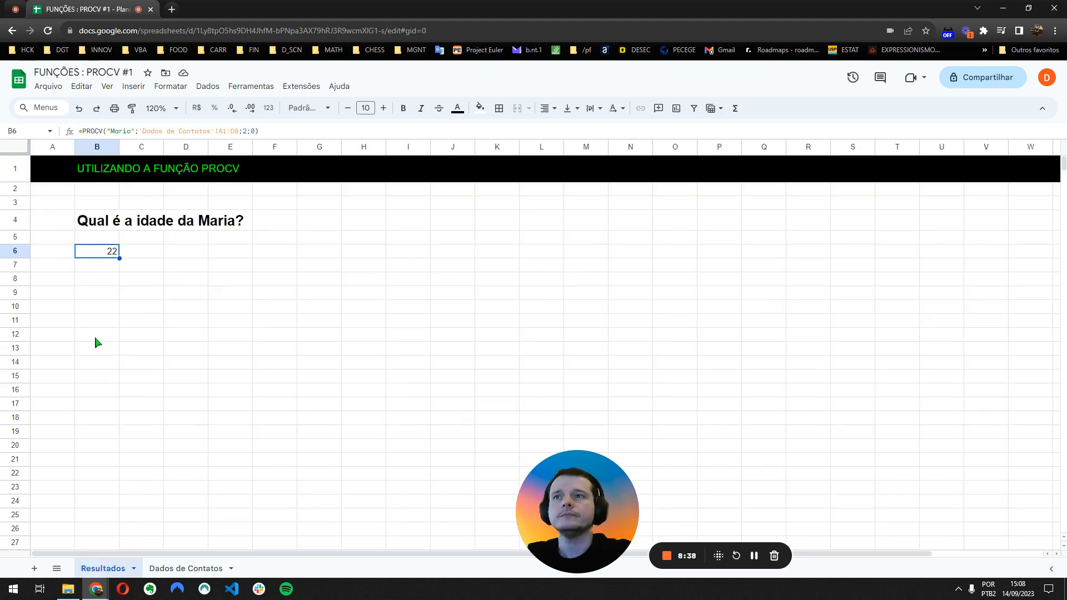
pyautogui.click(99, 225)
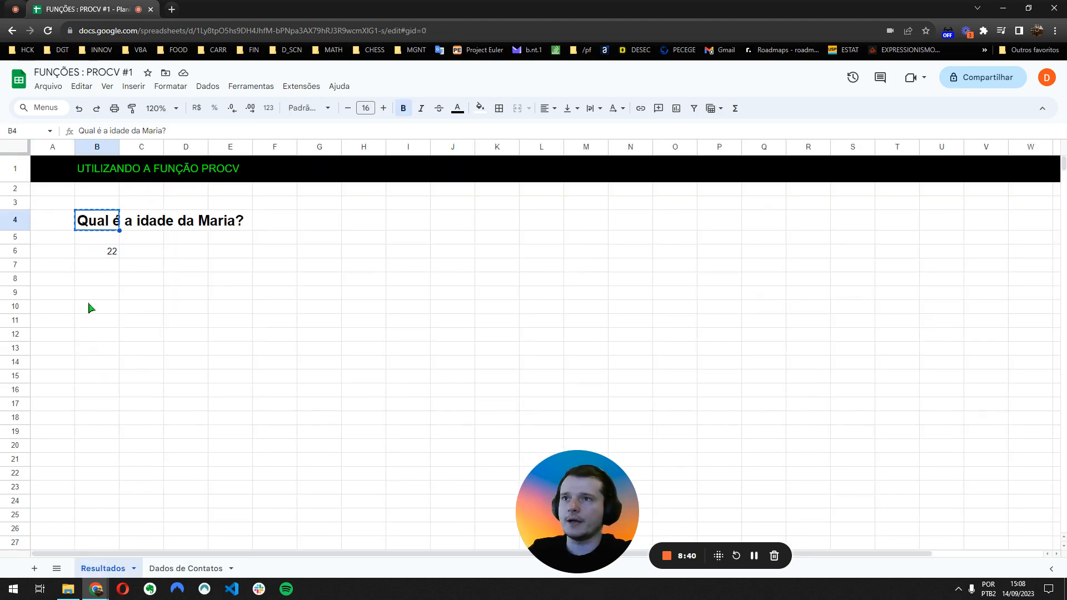
pyautogui.click(89, 282)
pyautogui.write('Qual é a idade da Maria?')
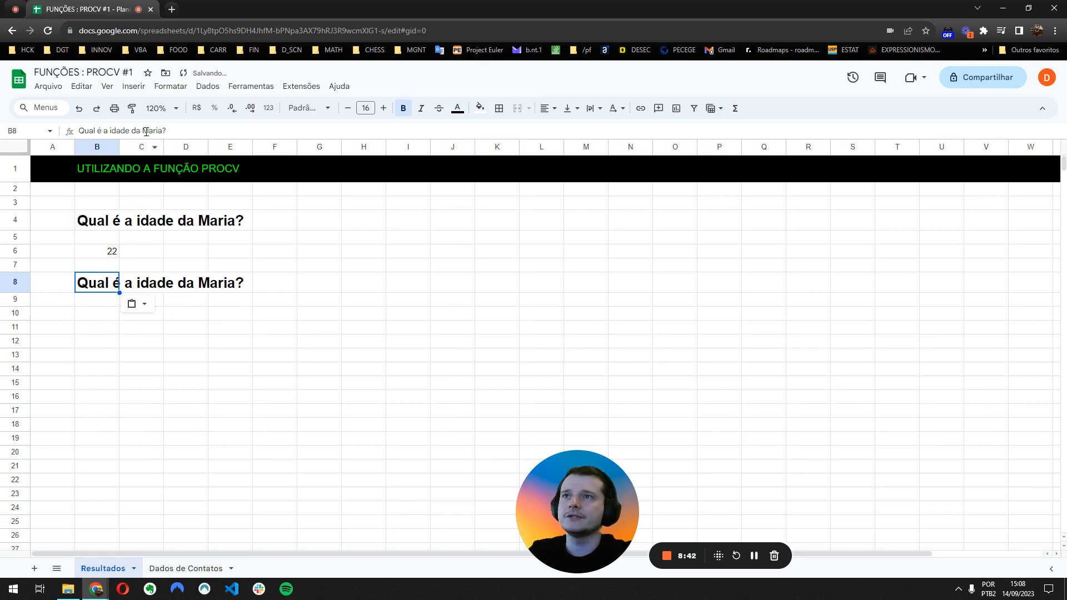
# - Reword the B8 question to end with "do" and the first name from A5 of Dados de Contatos
pyautogui.moveTo(136, 131); pyautogui.dragTo(159, 131)
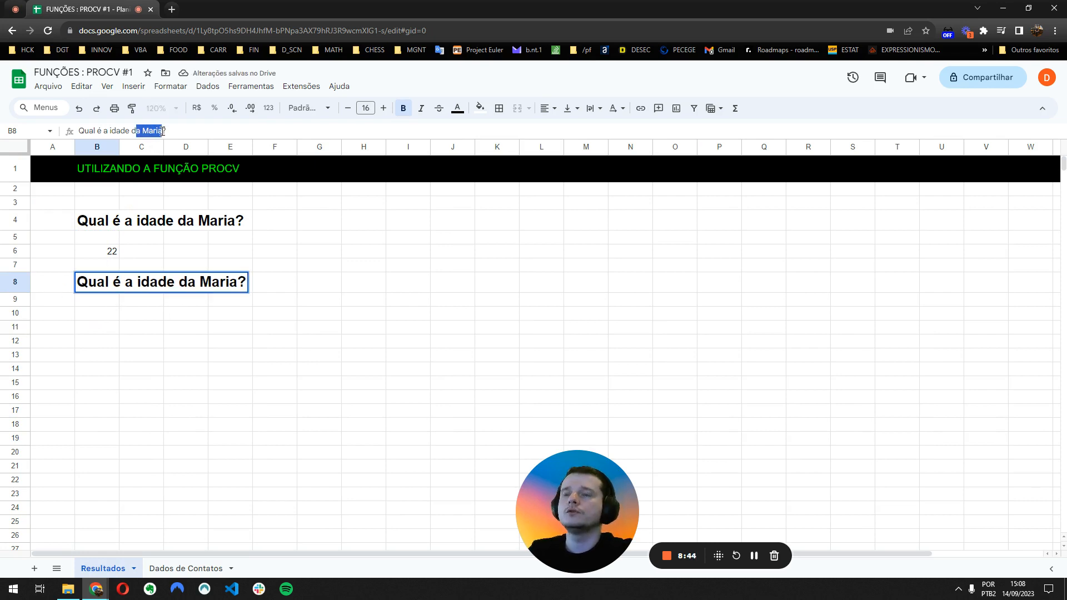
pyautogui.write('o Anton')
pyautogui.press('Delete')
pyautogui.write('y')
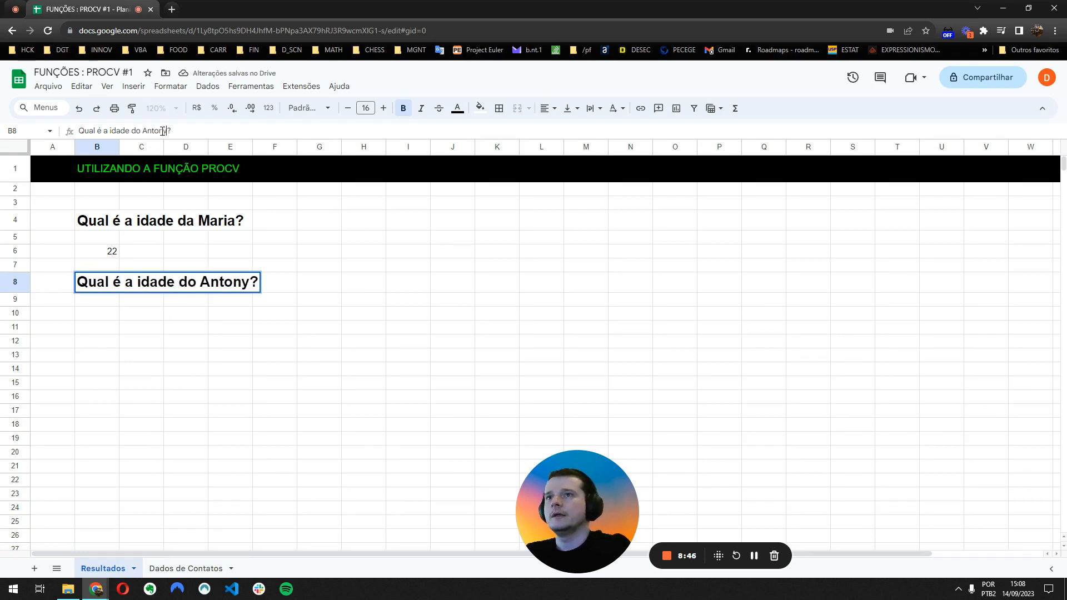
pyautogui.press('Return')
# - Start a PROCV formula in cell B10 with the quoted first name from the B8 question as search key
pyautogui.press('Down')
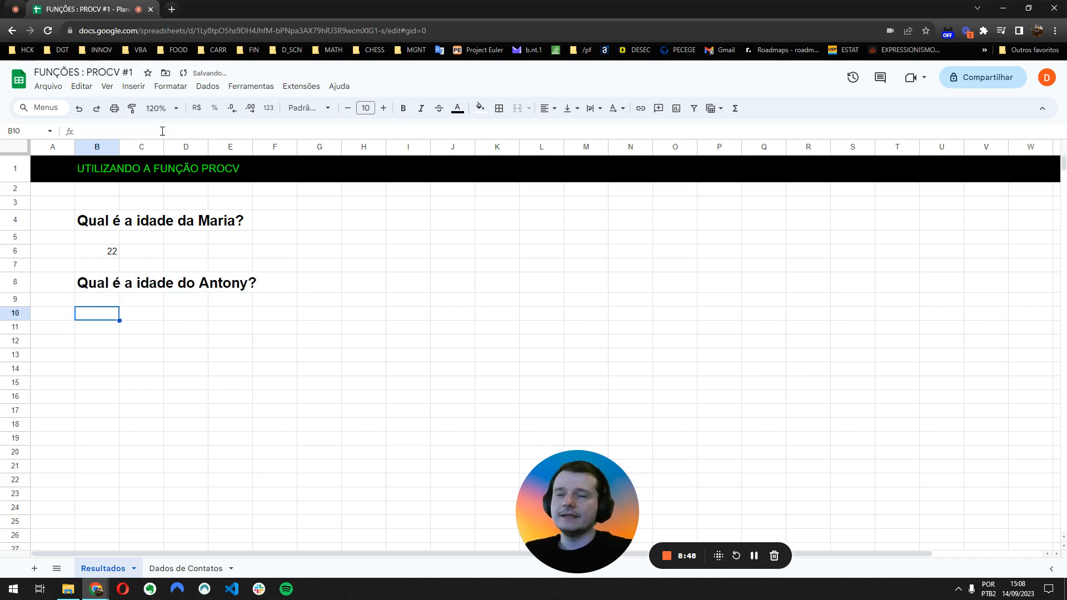
pyautogui.write('=')
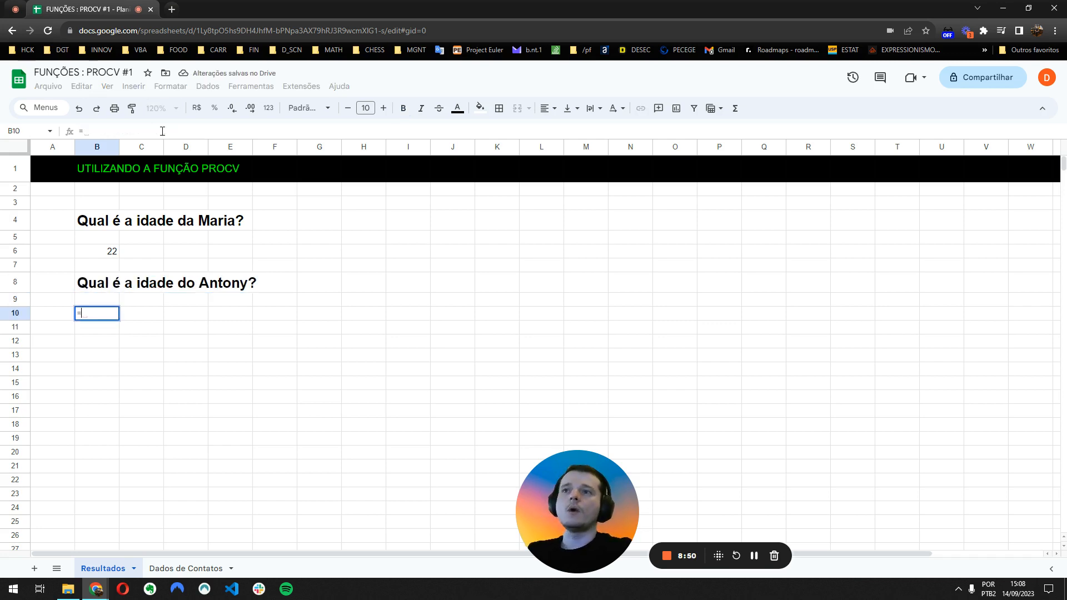
pyautogui.write('procv')
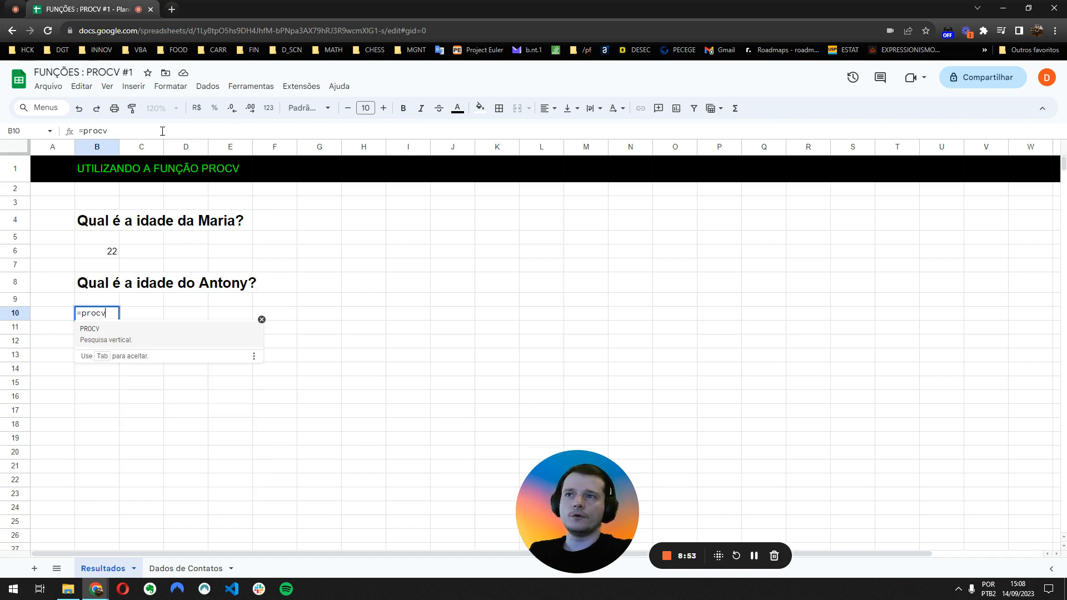
pyautogui.press('Tab')
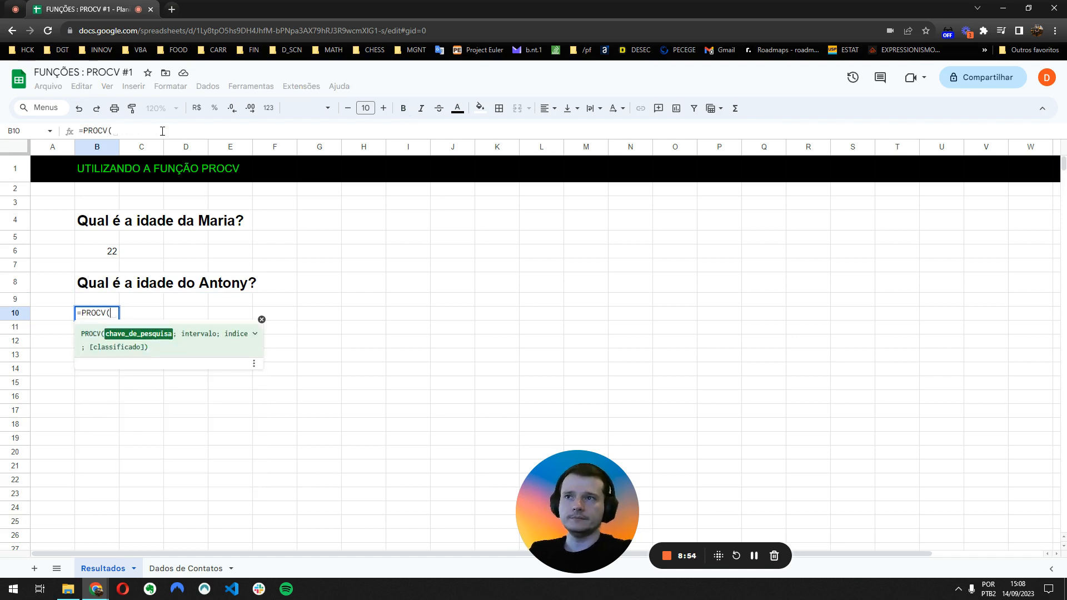
pyautogui.write('"')
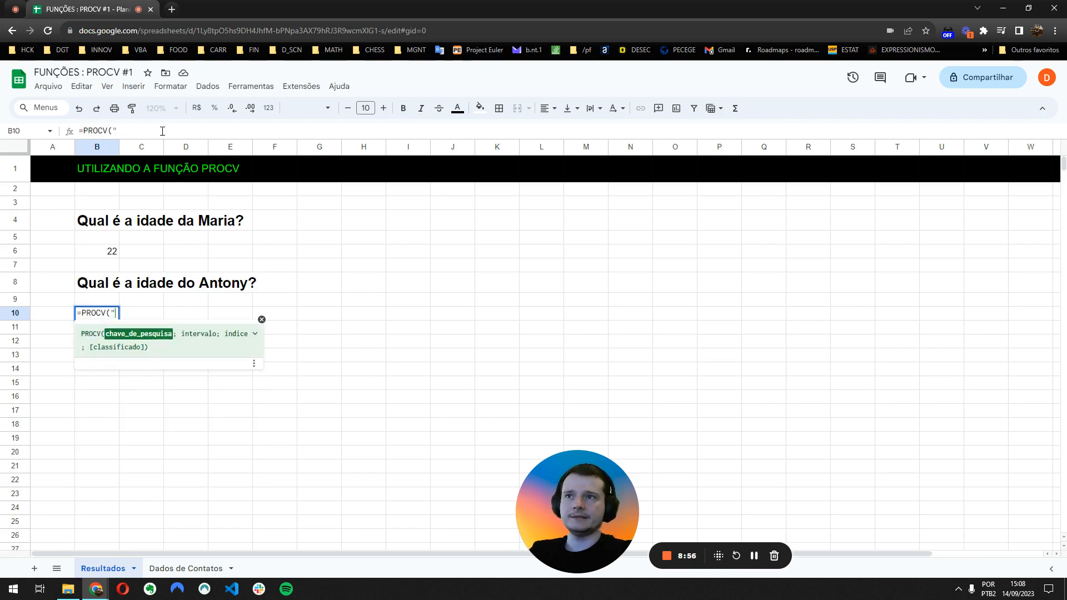
pyautogui.write('Anton')
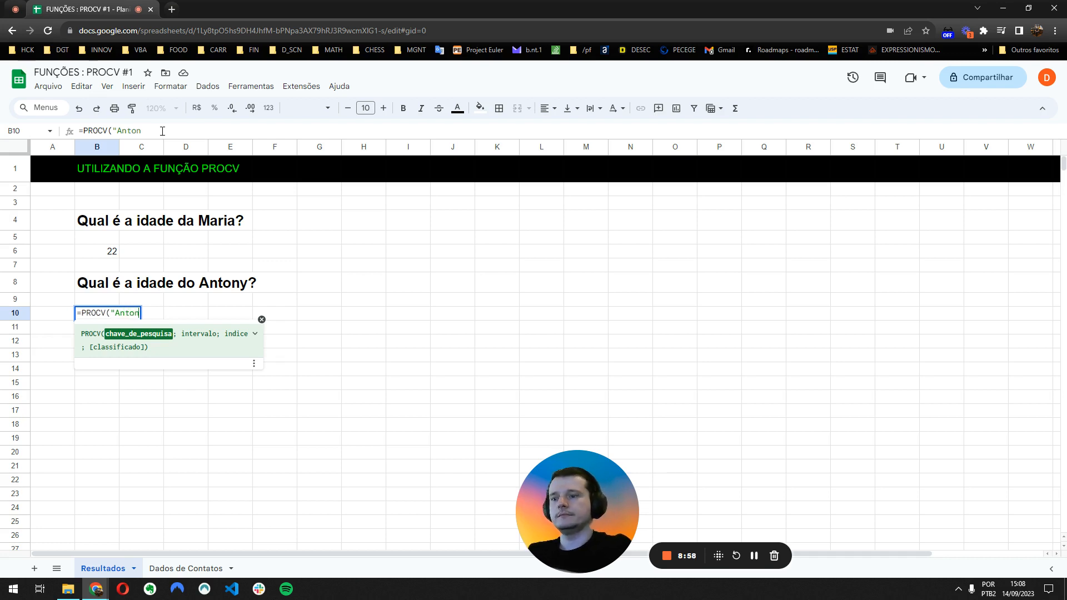
pyautogui.write('y"')
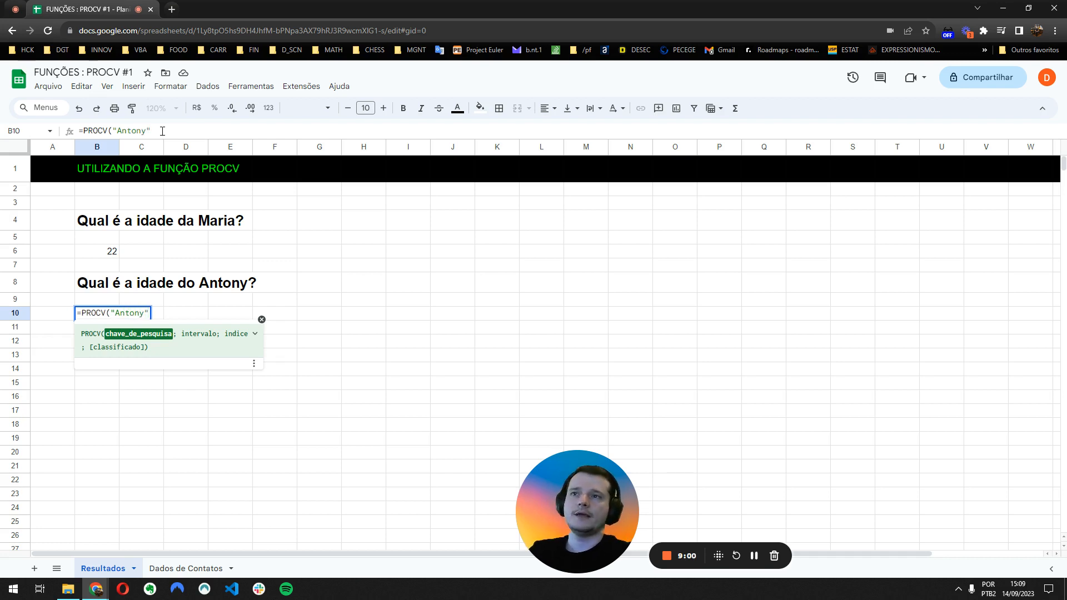
# - Give the B10 formula the range 'Dados de Contatos'!A1:D8 as its intervalo argument
pyautogui.write(';')
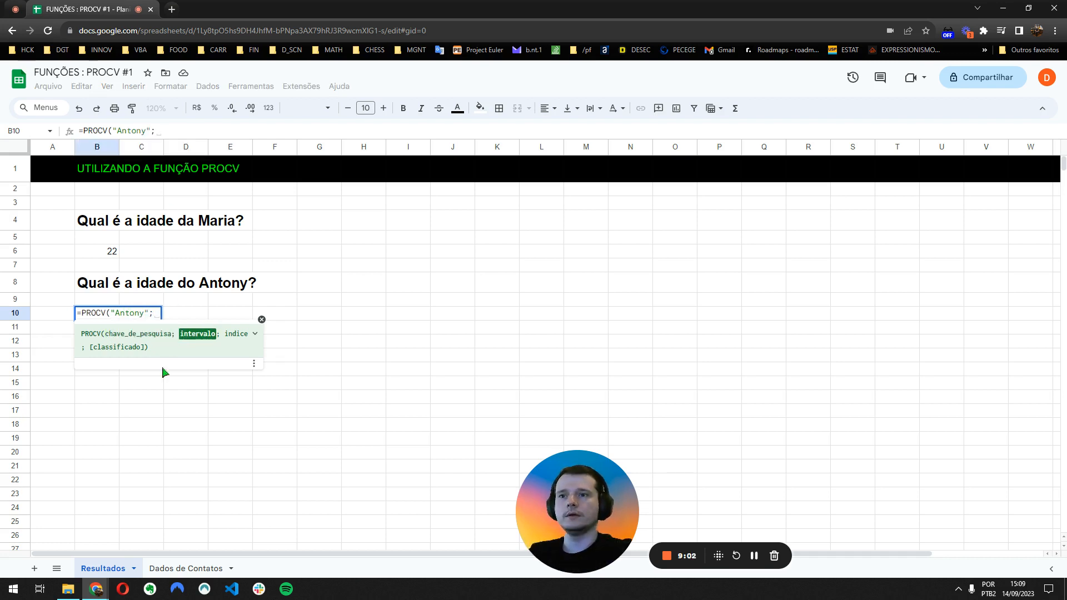
pyautogui.click(171, 568)
pyautogui.moveTo(60, 162); pyautogui.dragTo(247, 263)
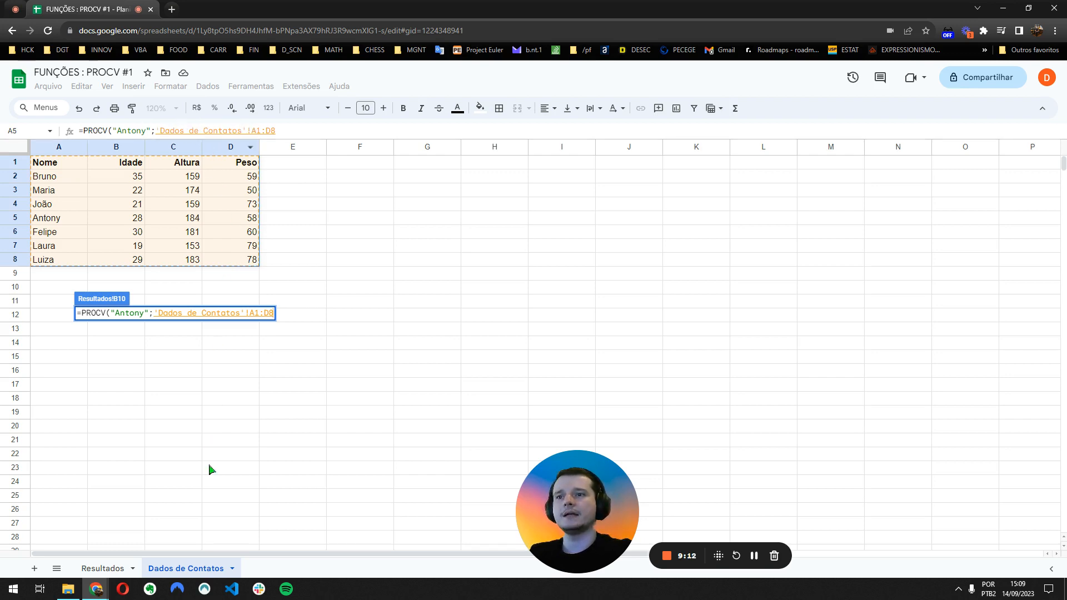
pyautogui.click(260, 129)
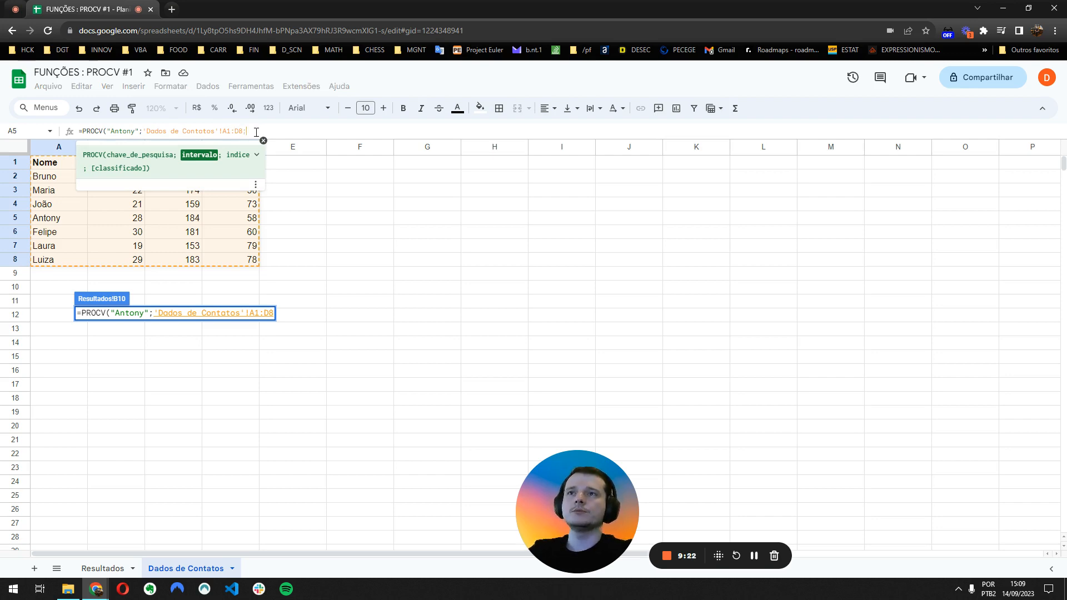
# - Complete the B10 PROCV formula with column index 2 and 0 for the classificado argument
pyautogui.write(';')
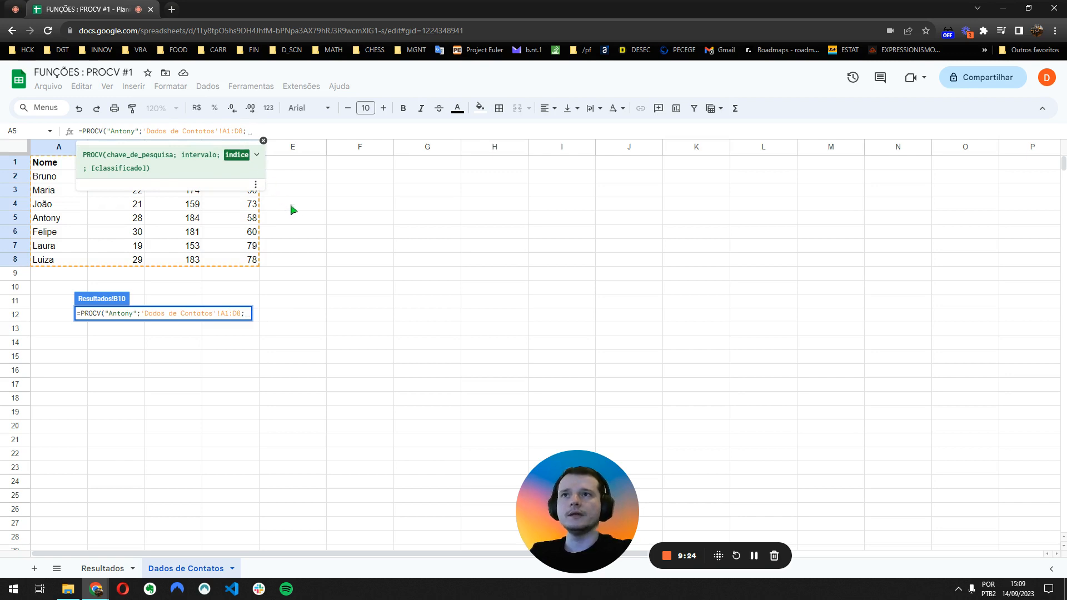
pyautogui.write('2')
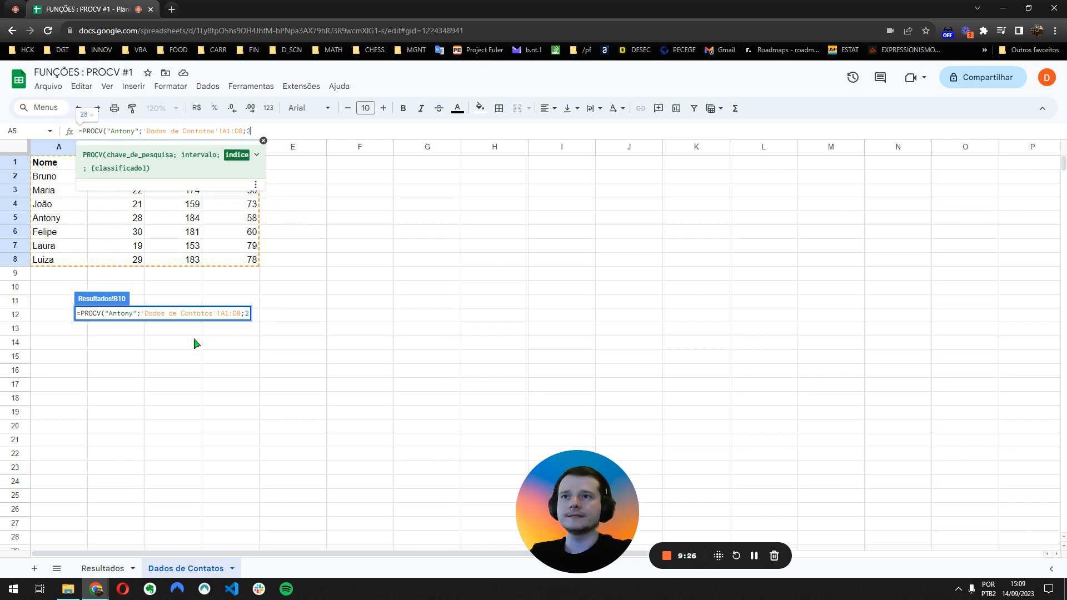
pyautogui.click(248, 314)
pyautogui.click(280, 313)
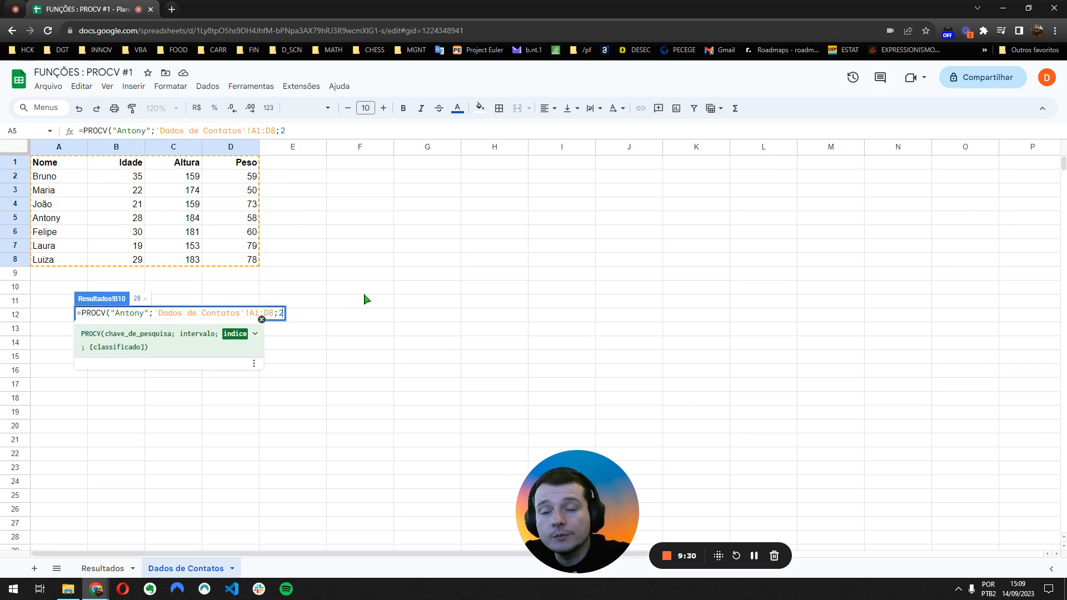
pyautogui.write(';')
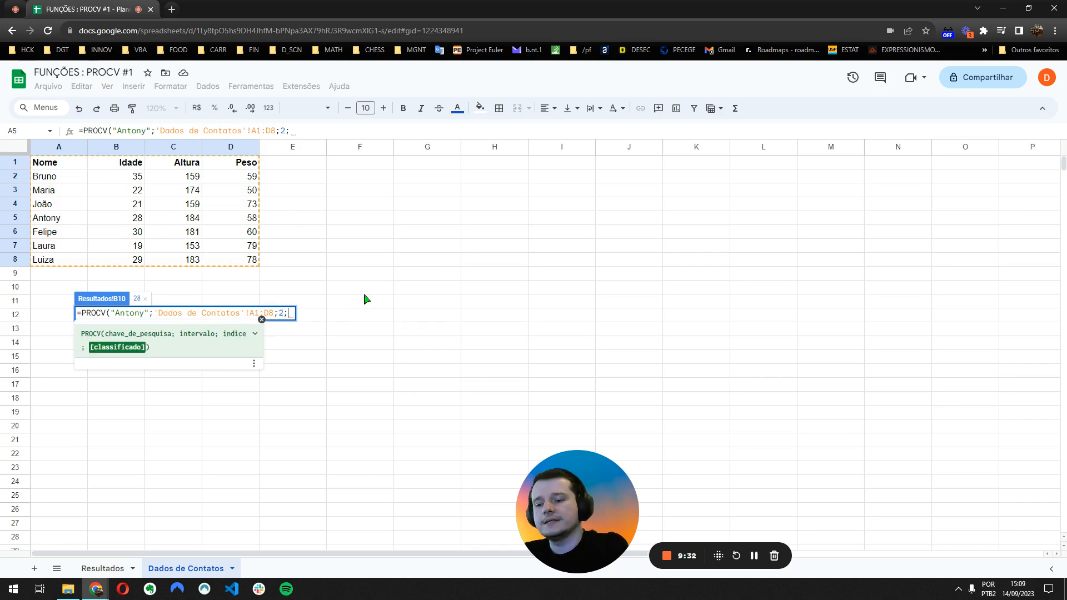
pyautogui.write('0)')
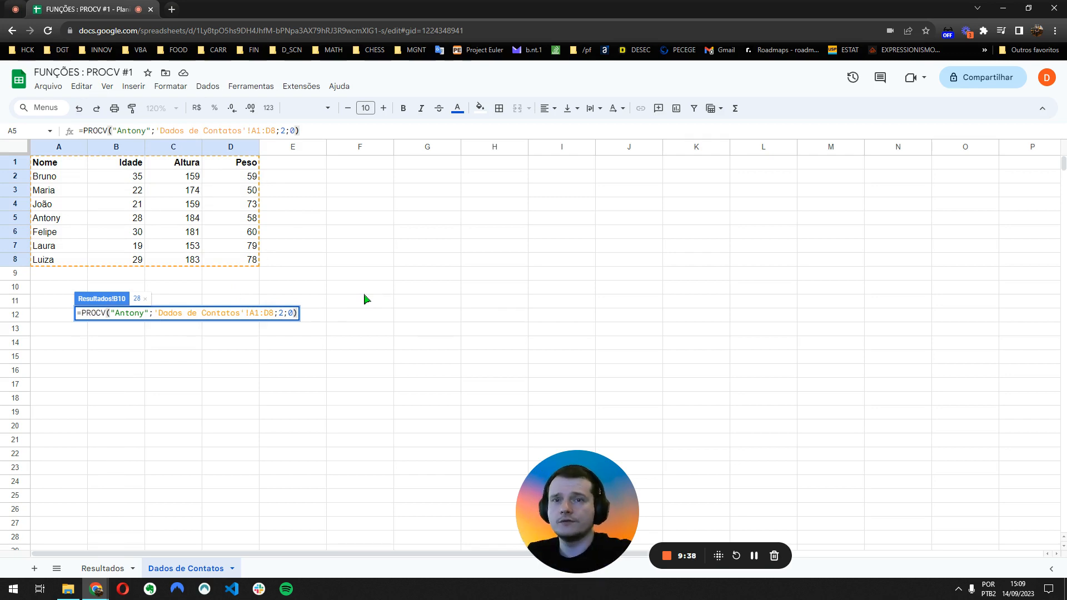
pyautogui.press('Return')
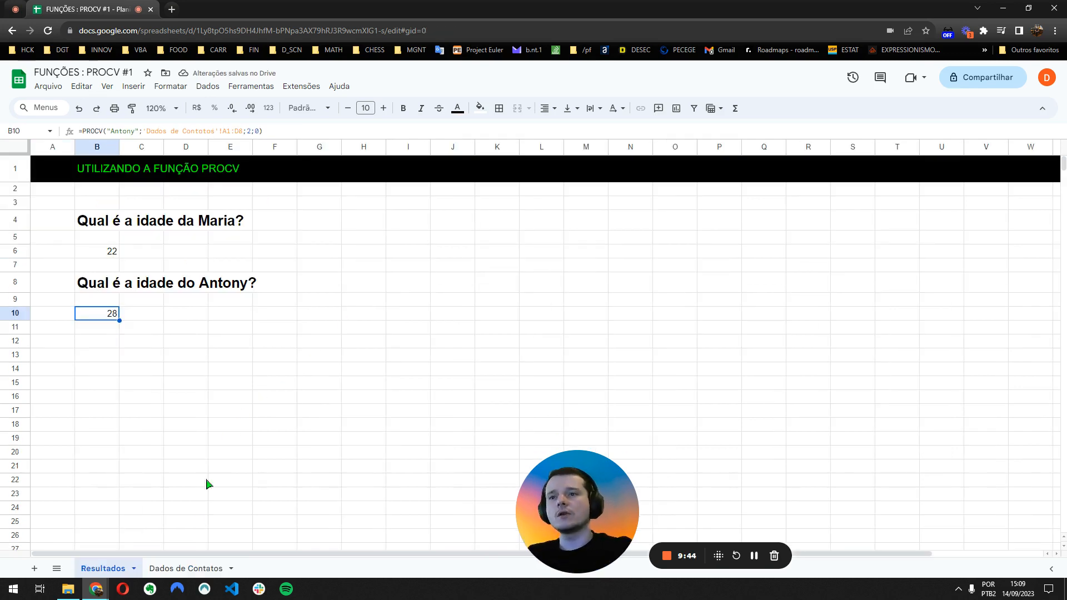
# - Check the Peso column and the names in Dados de Contatos, and copy the B8 question into B12 of Resultados
pyautogui.click(180, 568)
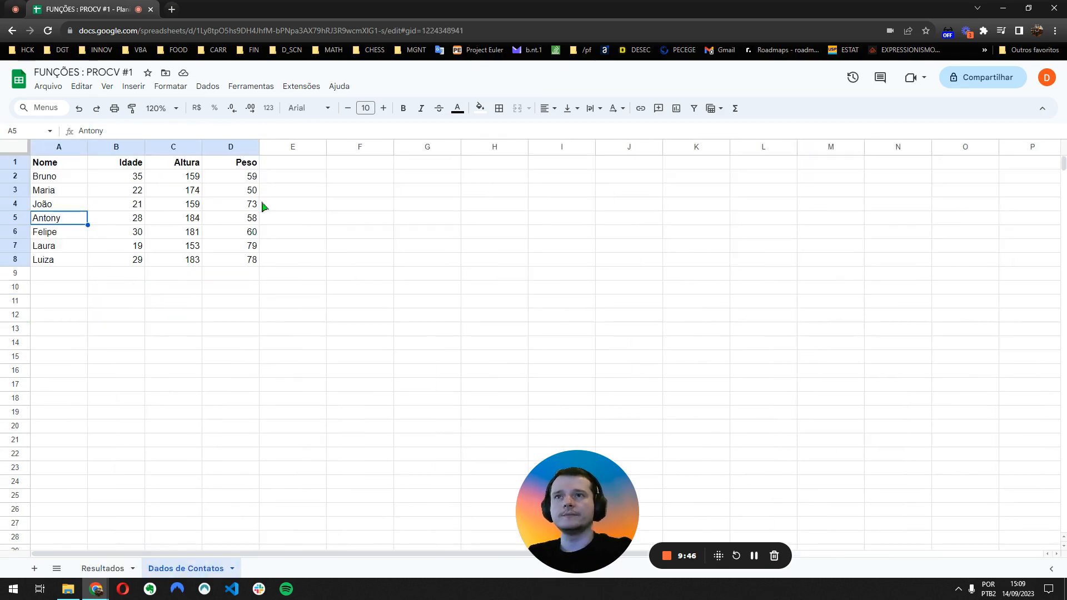
pyautogui.click(244, 164)
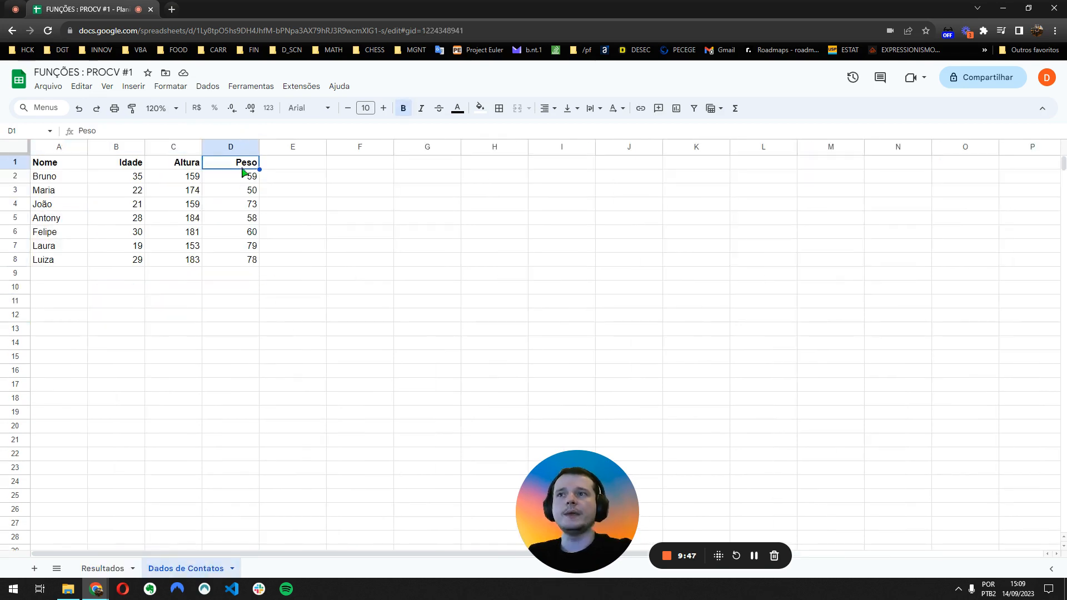
pyautogui.click(64, 251)
pyautogui.click(111, 569)
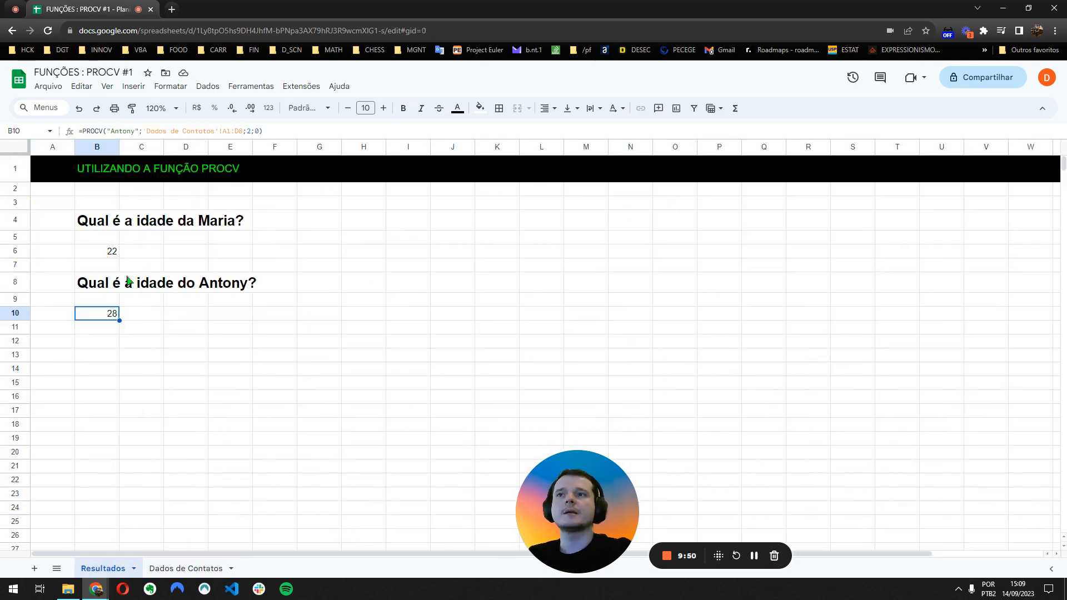
pyautogui.click(99, 289)
pyautogui.hotkey('ctrl', 'c')
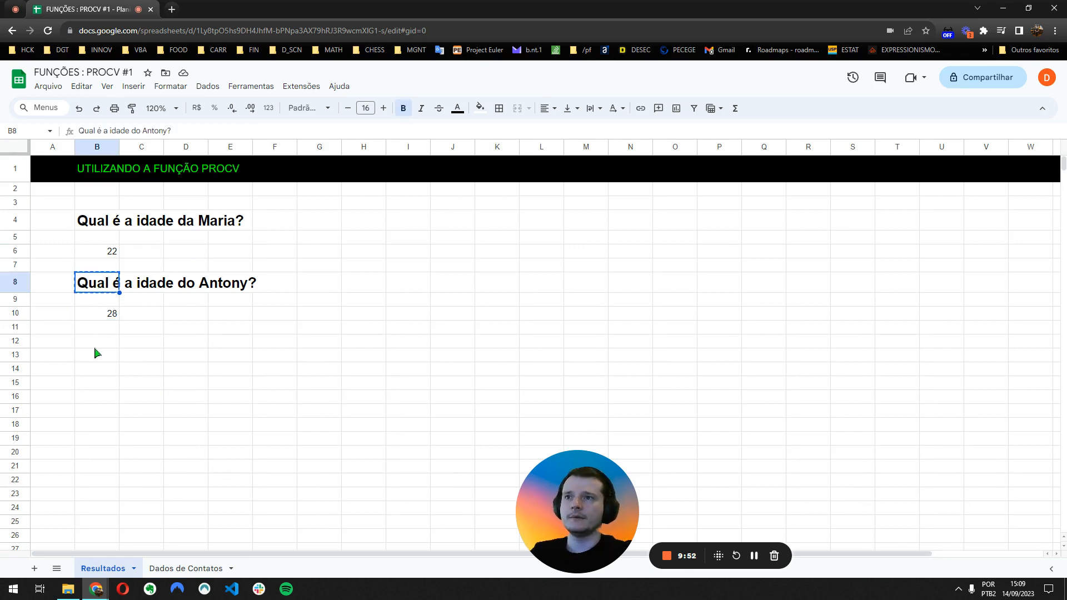
pyautogui.click(96, 342)
pyautogui.hotkey('ctrl', 'v')
# - Replace the B12 text with "Qual é o peso da" followed by the first name from A7 of Dados de Contatos and a question mark
pyautogui.write('Qua')
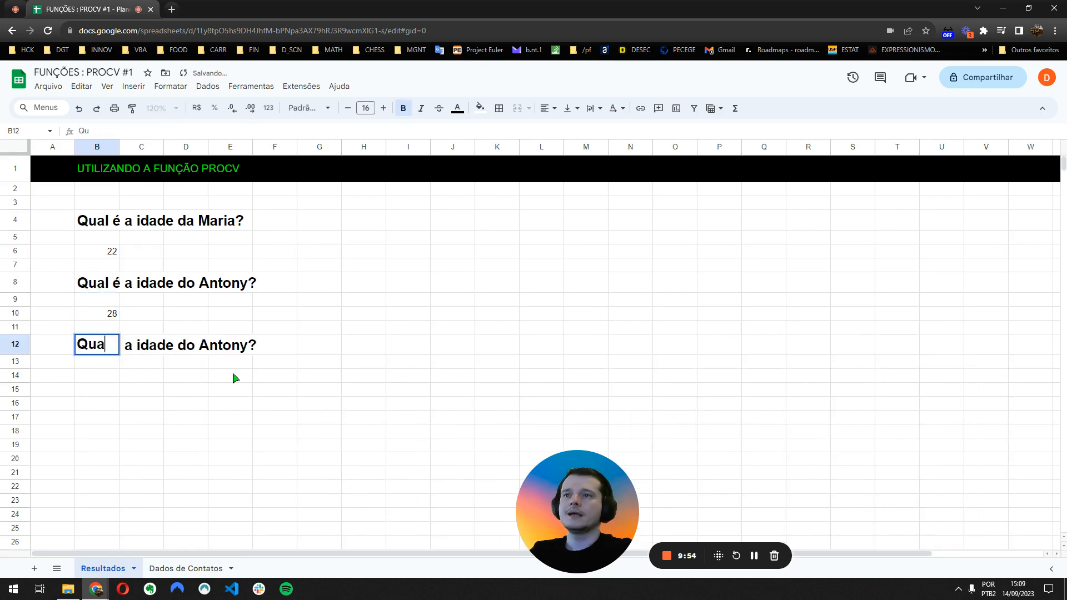
pyautogui.write('l é o peso da Laura?')
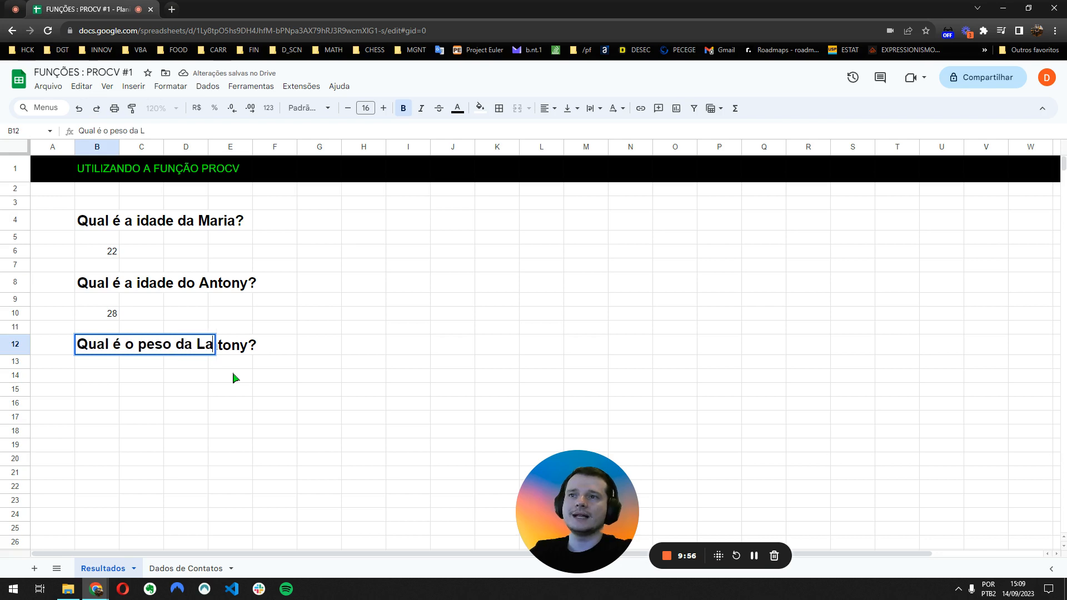
pyautogui.press('Return')
# - Start a PROCV formula in B14 with the quoted first name from B12 as search key and 'Dados de Contatos'!A1:D8 as range
pyautogui.press('Down')
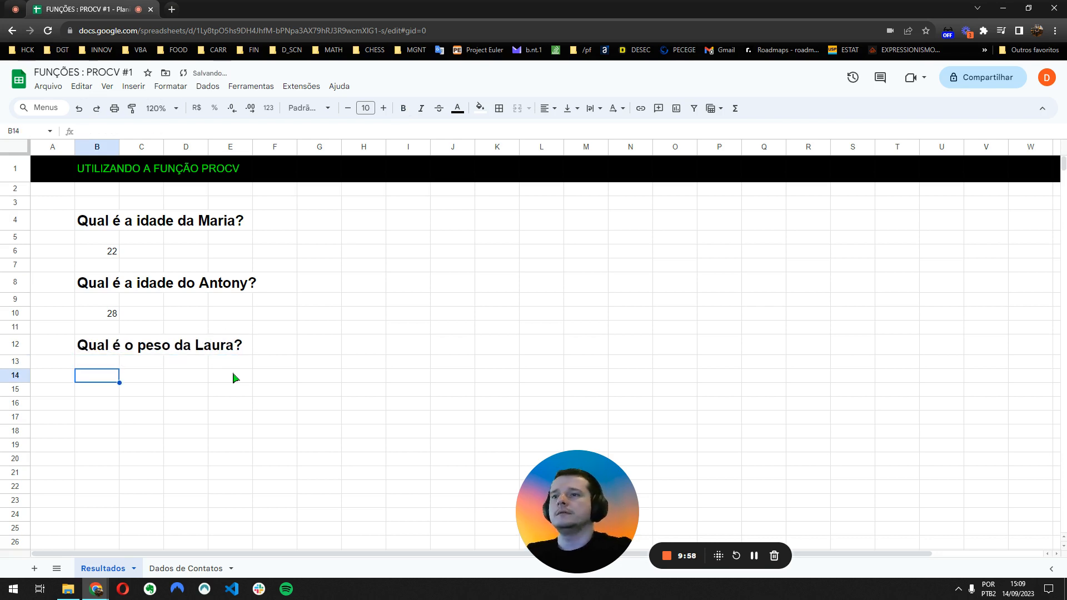
pyautogui.write('=PROCV(')
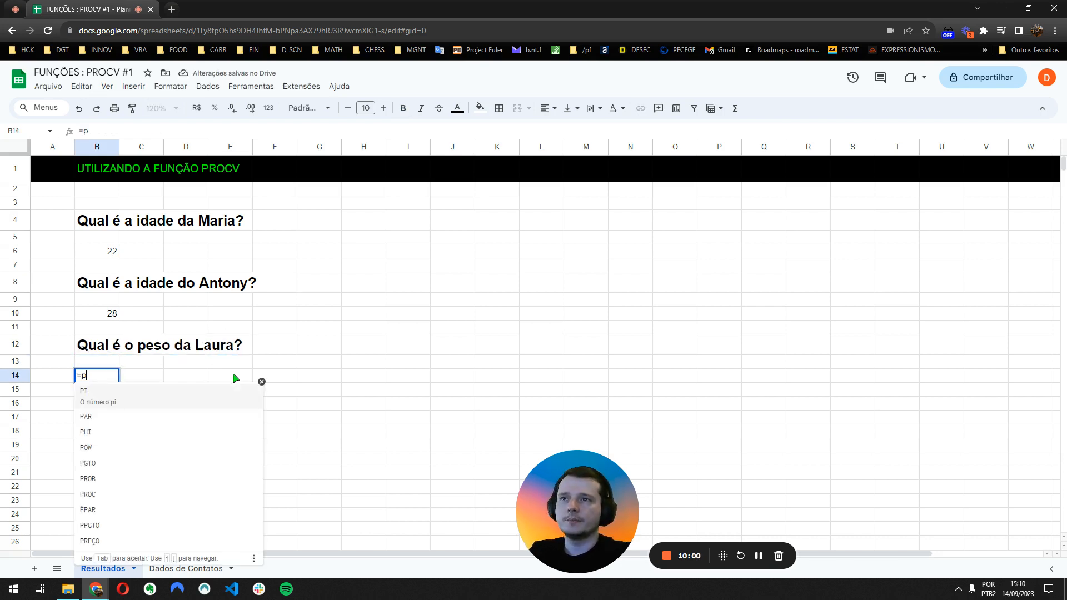
pyautogui.write('"')
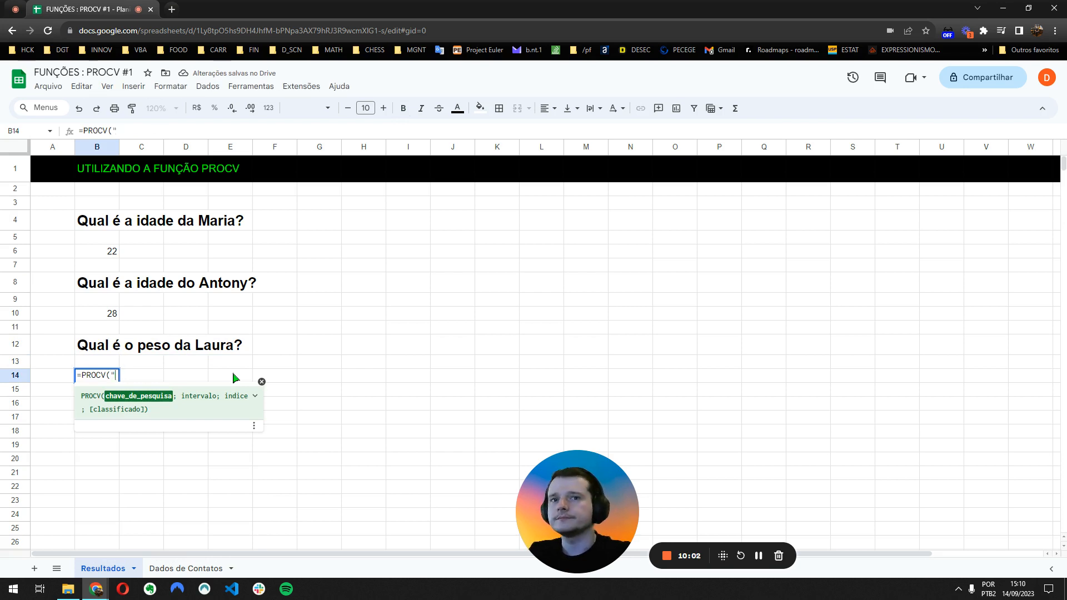
pyautogui.write('Laura"')
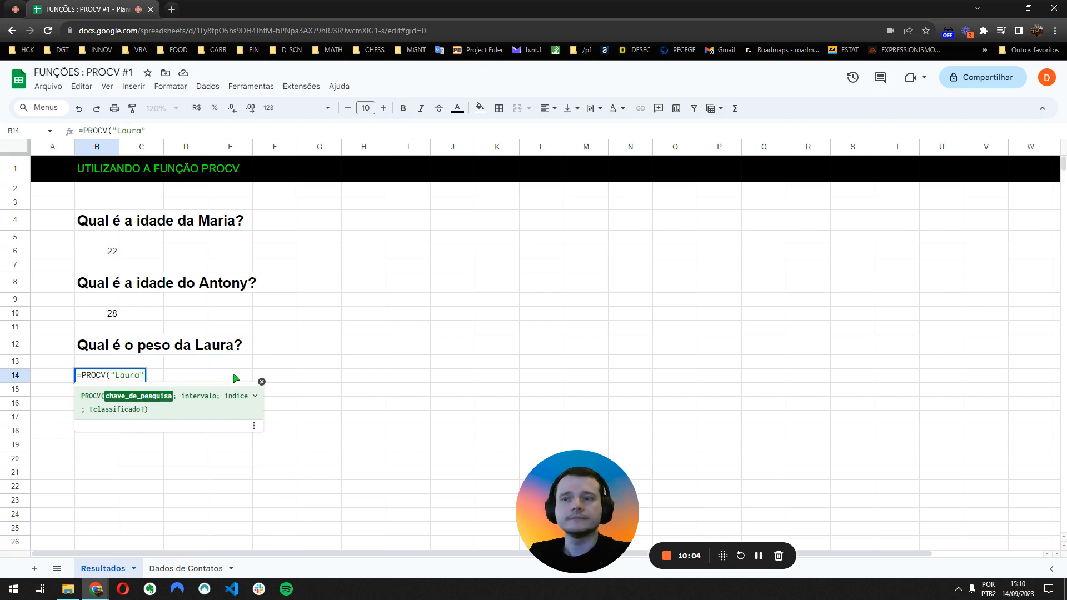
pyautogui.write(';')
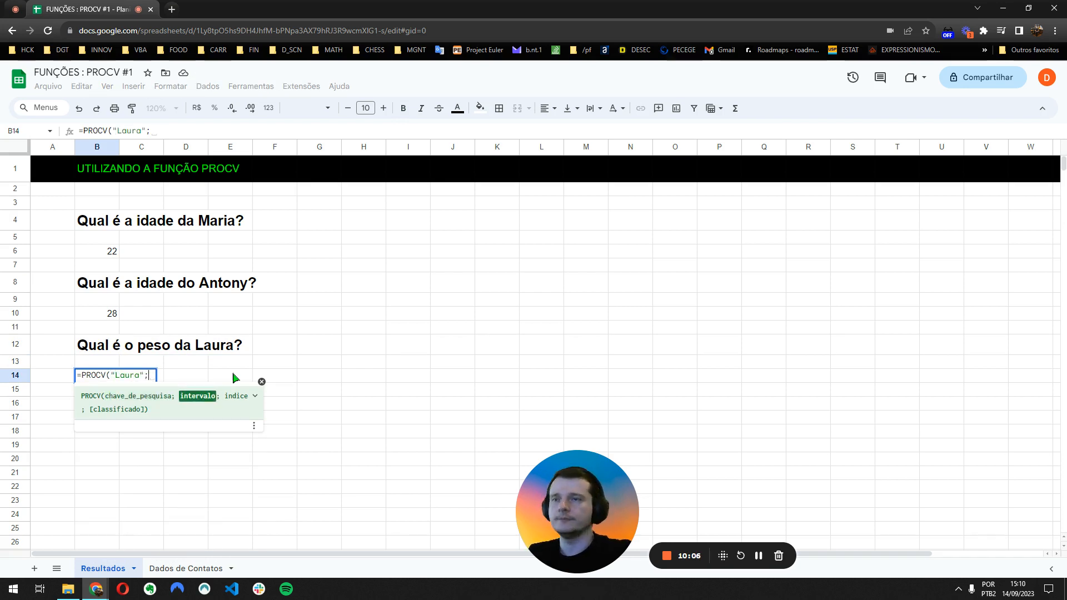
pyautogui.click(181, 566)
pyautogui.moveTo(74, 169); pyautogui.dragTo(238, 266)
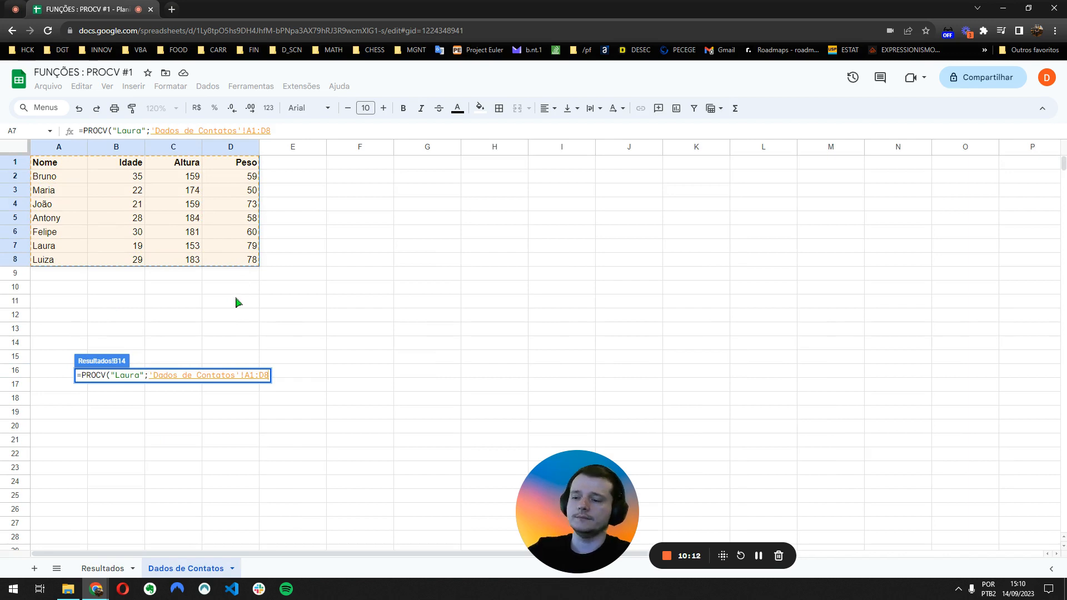
# - Make the B14 PROCV range absolute as $A$1:$D$8 and complete the formula with column index 4 and 0 for classificado
pyautogui.press('F4')
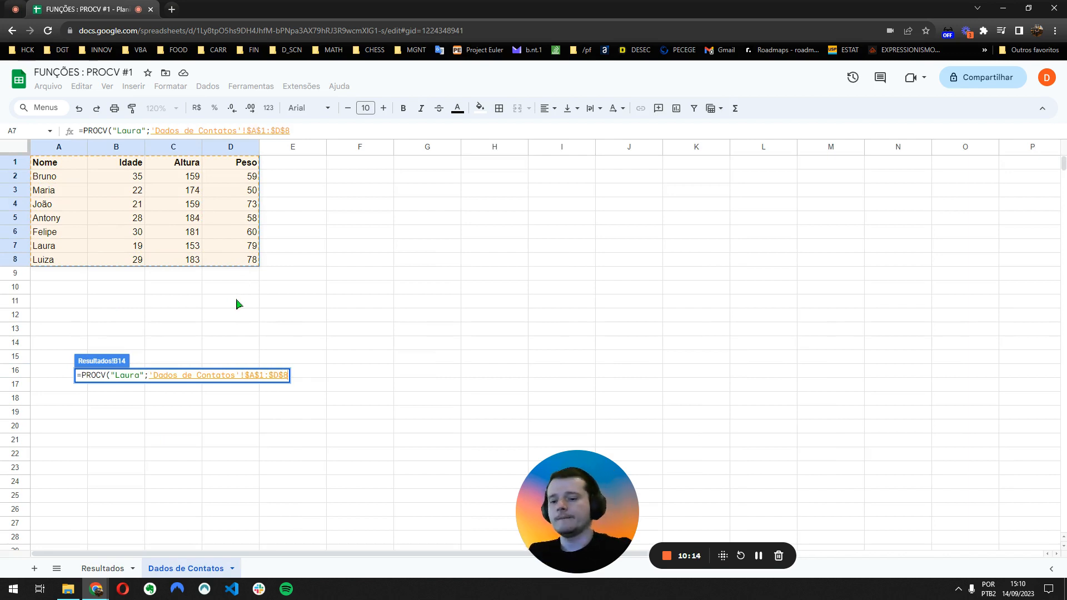
pyautogui.write(';')
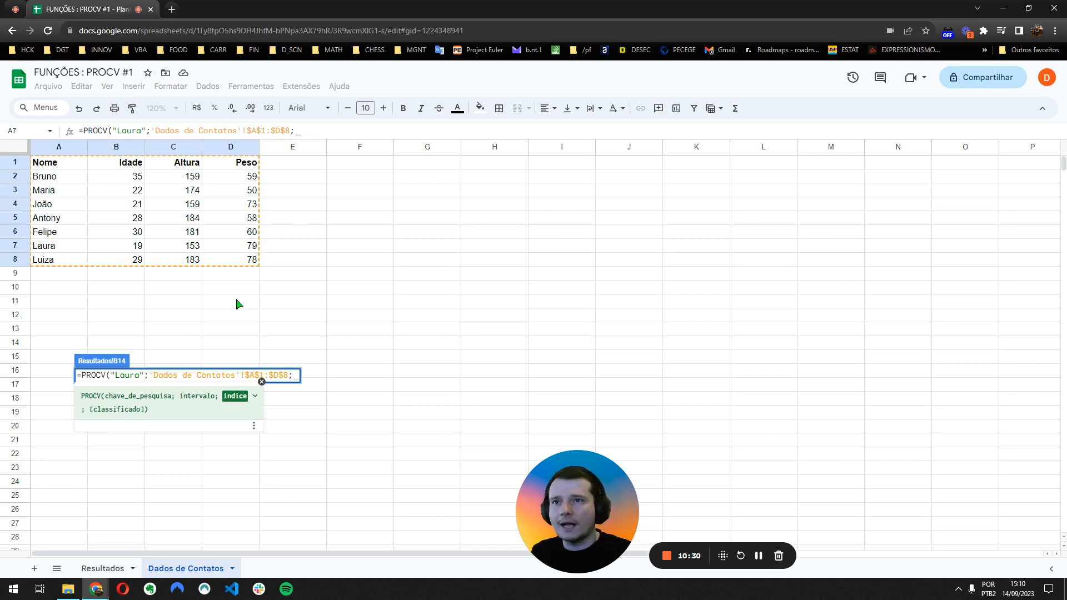
pyautogui.write('4')
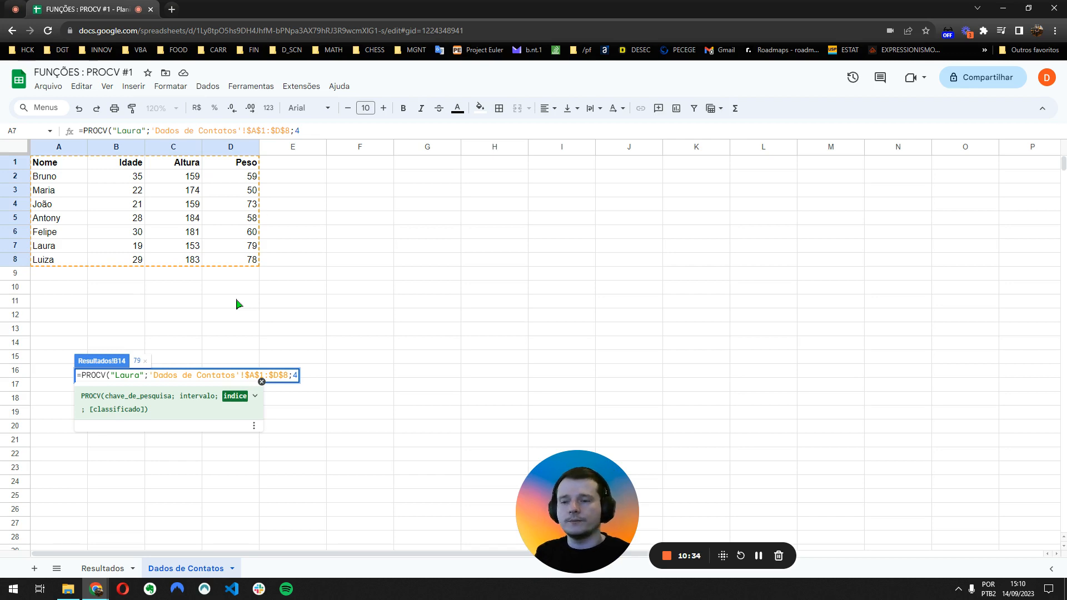
pyautogui.write(';')
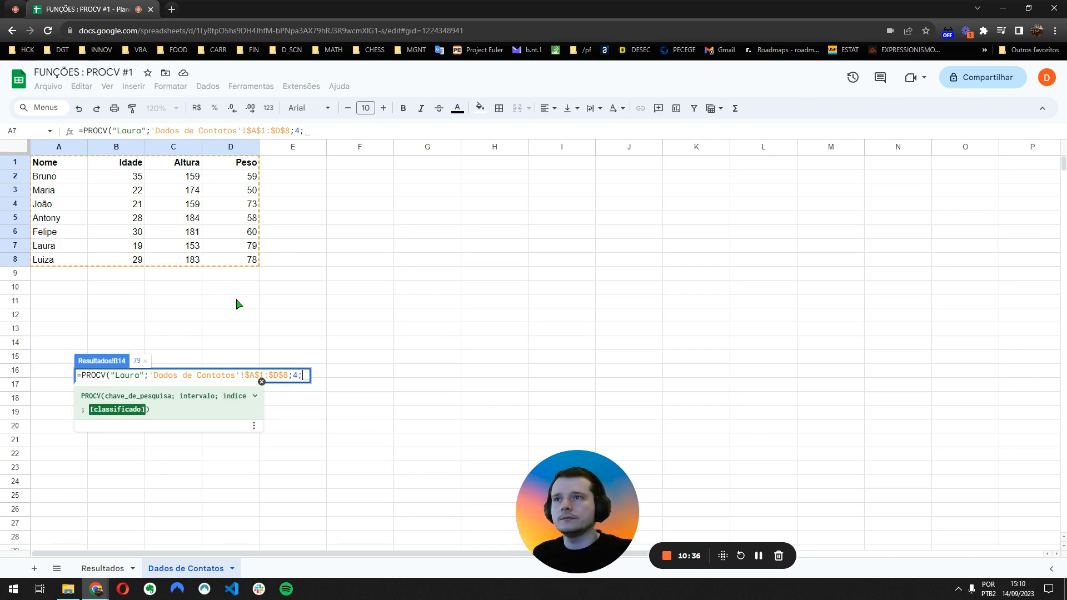
pyautogui.write('0')
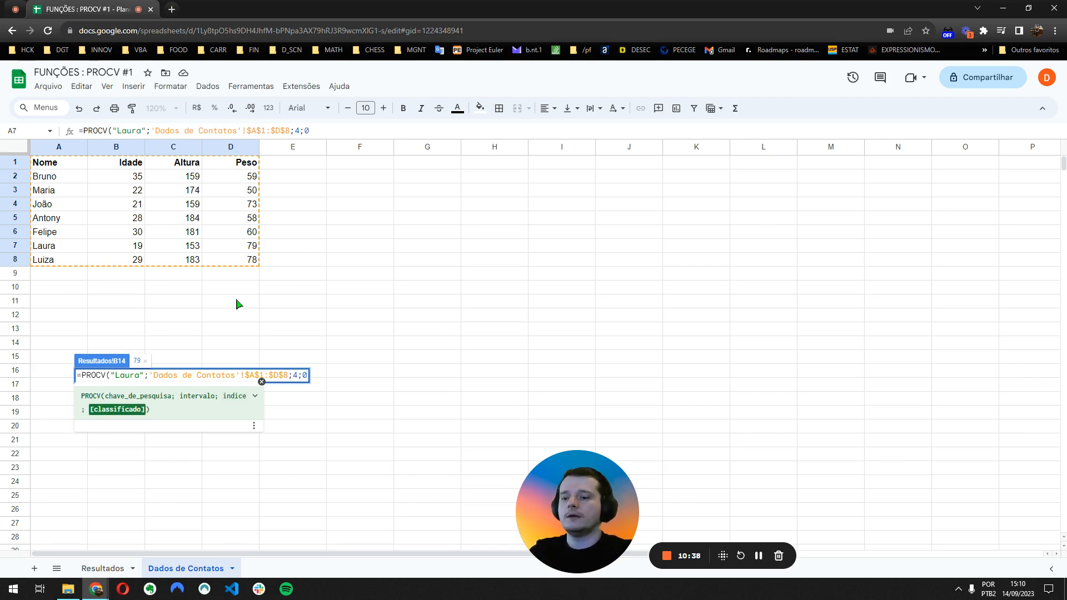
pyautogui.write(')')
pyautogui.press('Return')
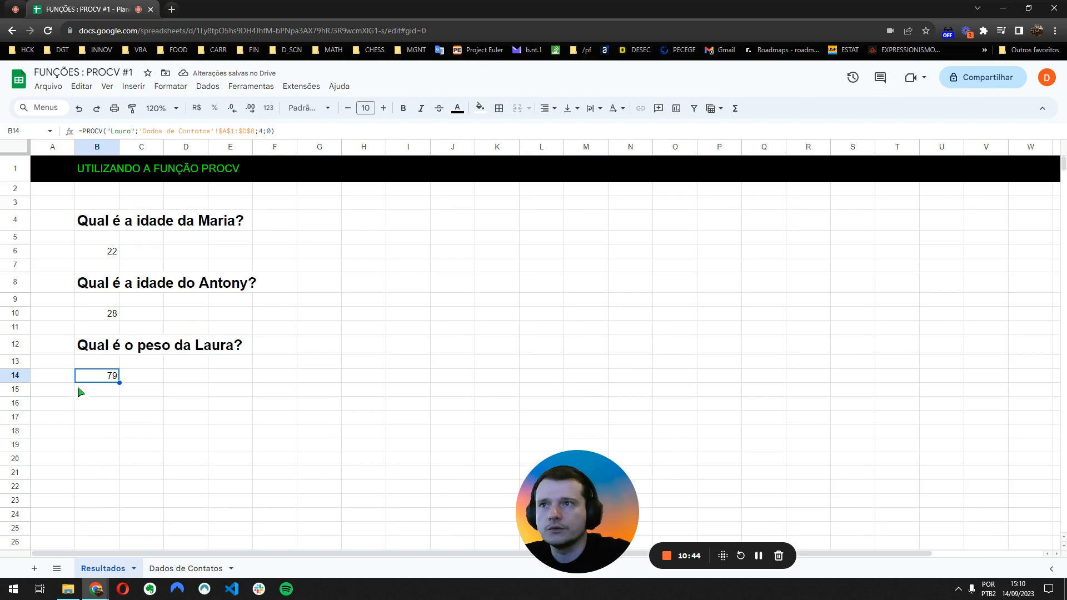
# - Check the Peso value in row 7 of Dados de Contatos against the B14 result on Resultados
pyautogui.click(186, 568)
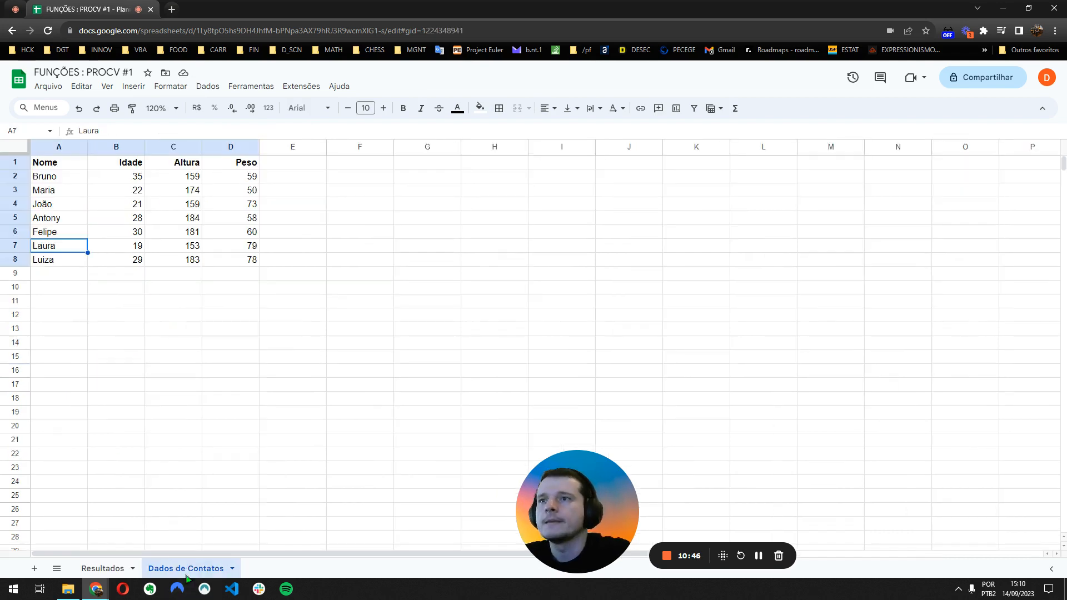
pyautogui.moveTo(54, 166); pyautogui.dragTo(248, 252)
pyautogui.click(54, 248)
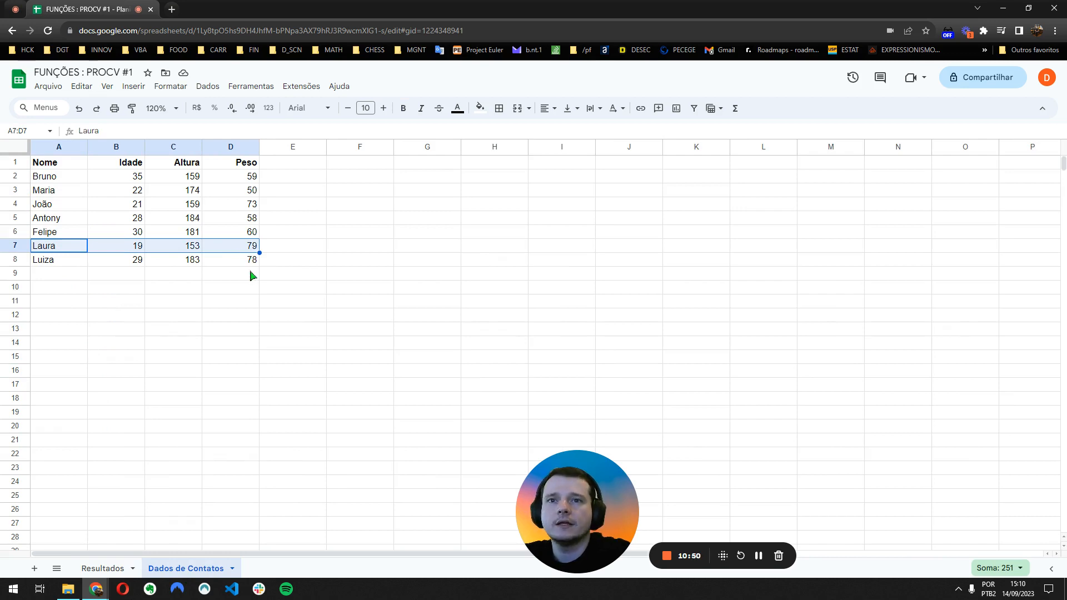
pyautogui.click(103, 568)
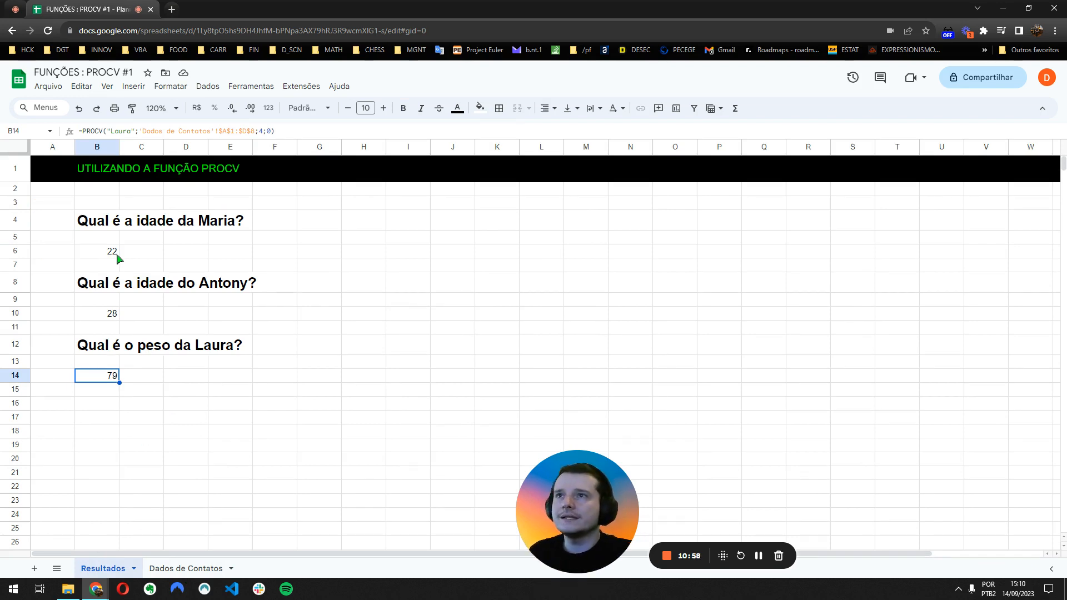
# - Replace the search key in the B14 PROCV formula with the quoted first name from B8
pyautogui.doubleClick(119, 134)
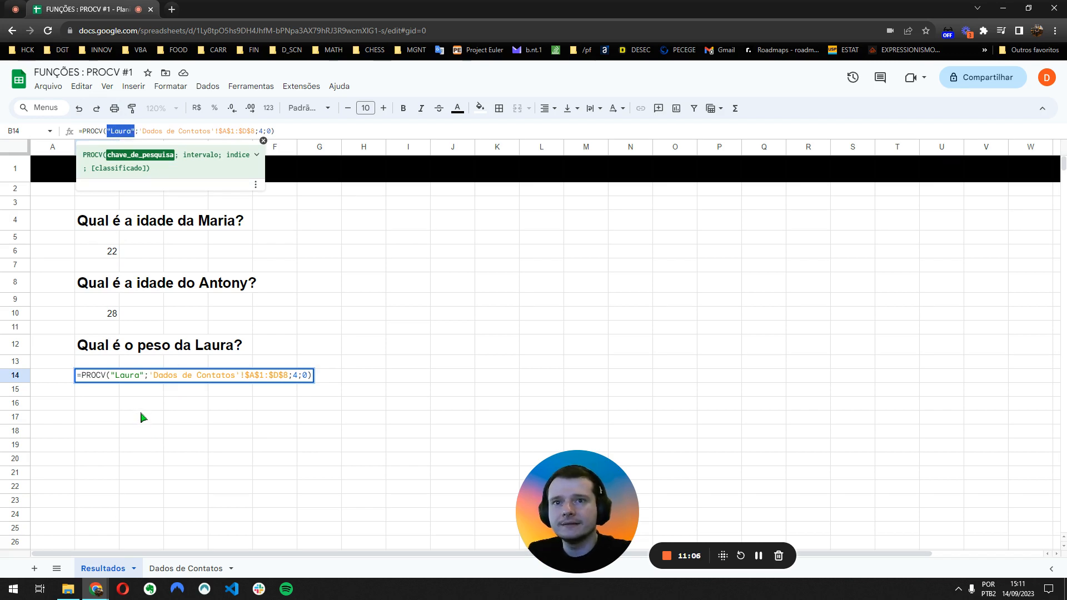
pyautogui.write('"Anton')
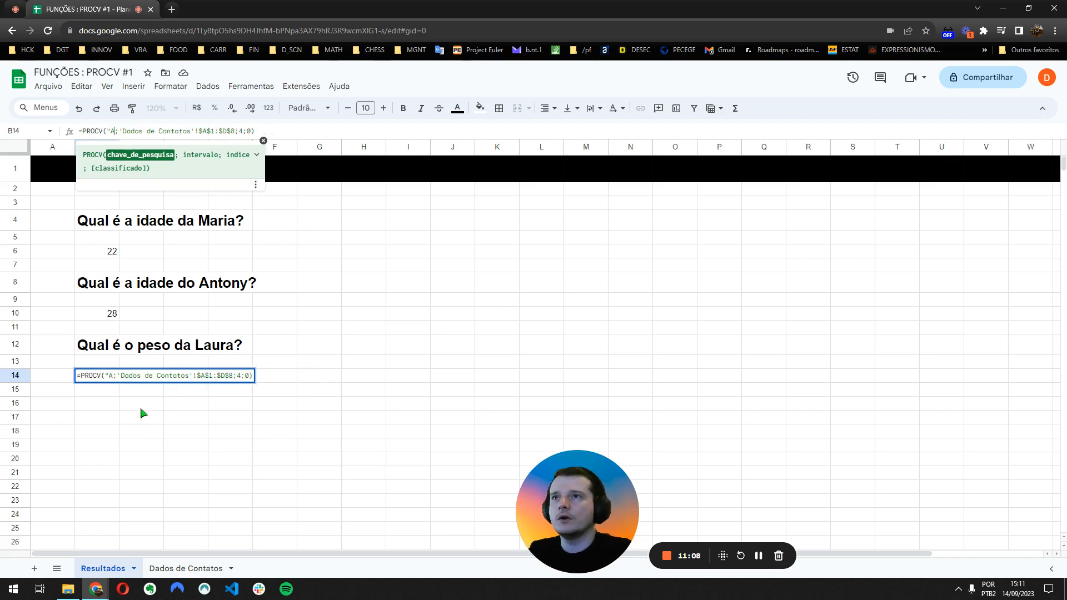
pyautogui.write('y"')
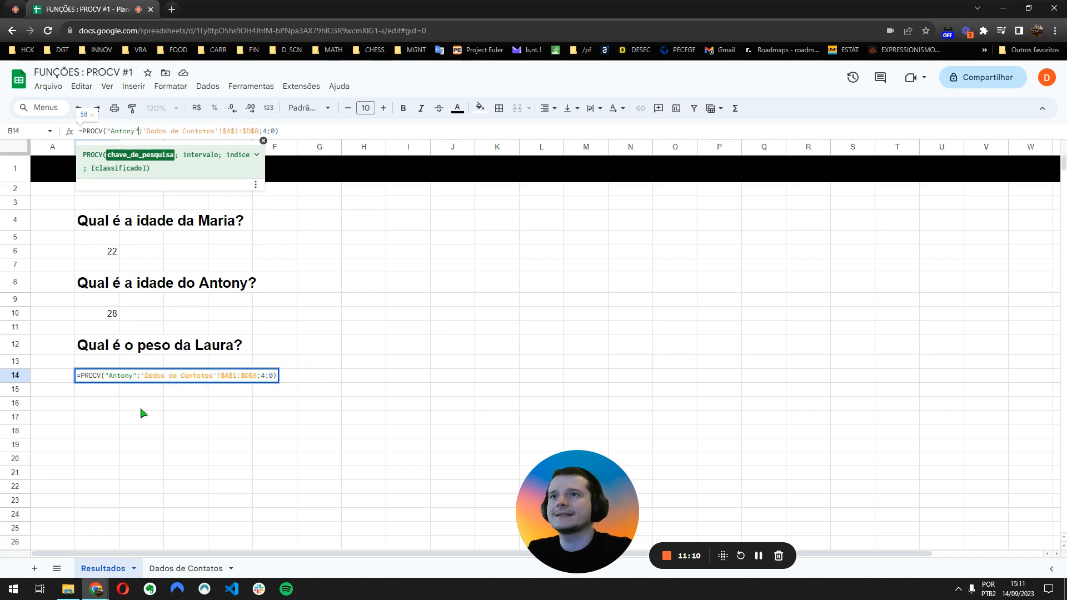
pyautogui.press('Return')
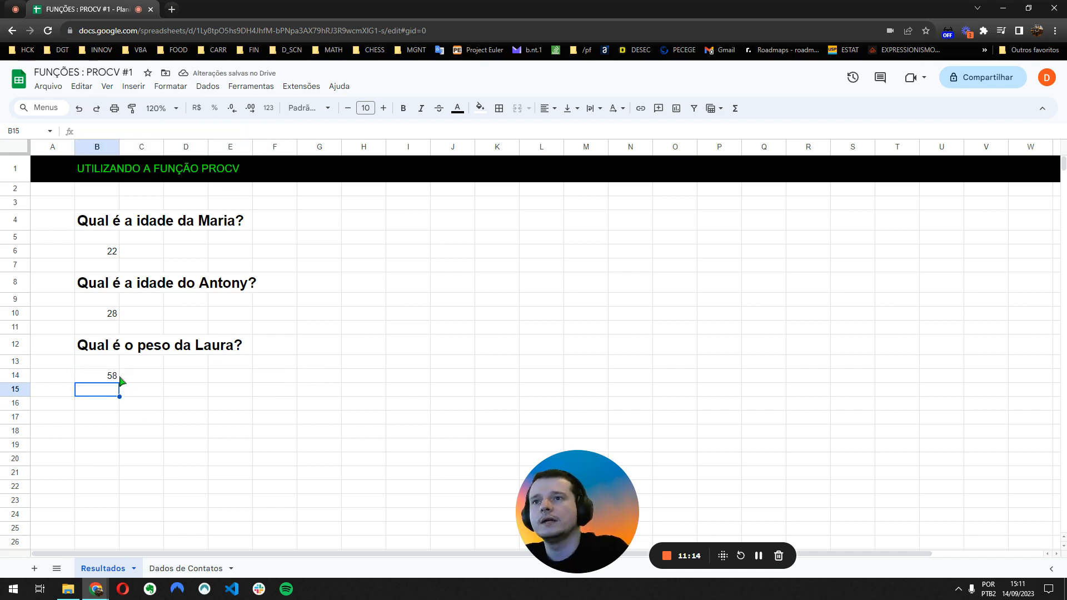
pyautogui.click(103, 372)
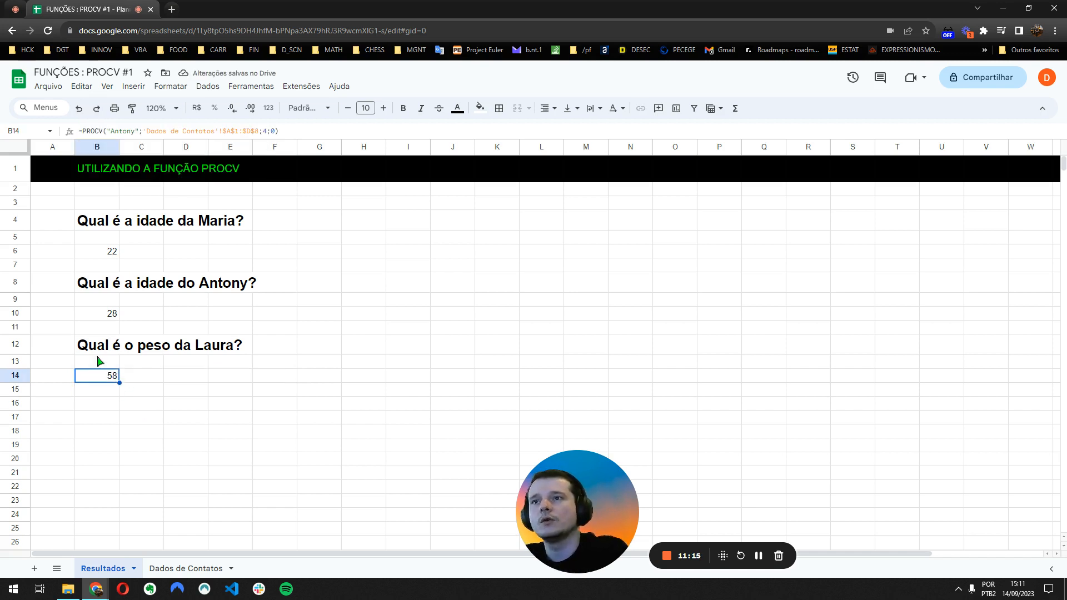
# - Compare the row 5 data in Dados de Contatos, including Peso and Altura, with the B14 result on Resultados
pyautogui.click(172, 568)
pyautogui.moveTo(78, 218); pyautogui.dragTo(231, 222)
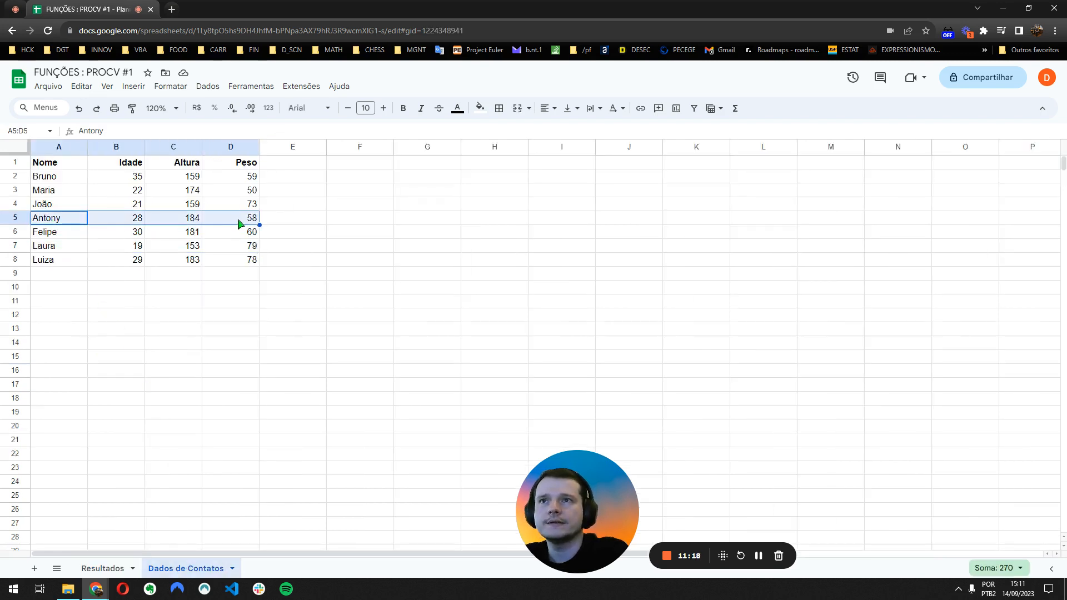
pyautogui.click(239, 223)
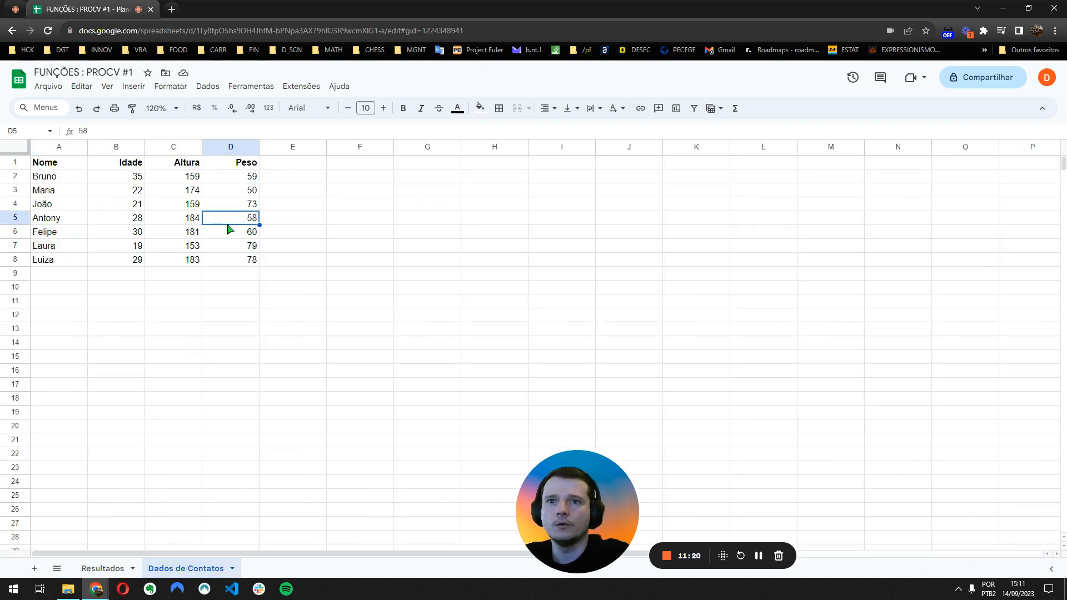
pyautogui.click(195, 221)
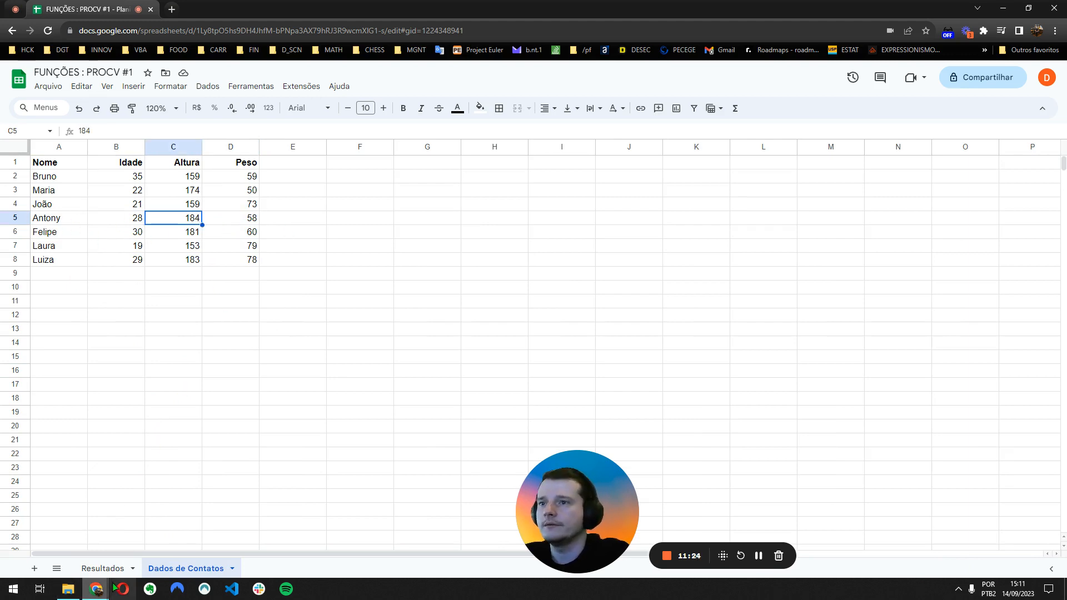
pyautogui.click(108, 569)
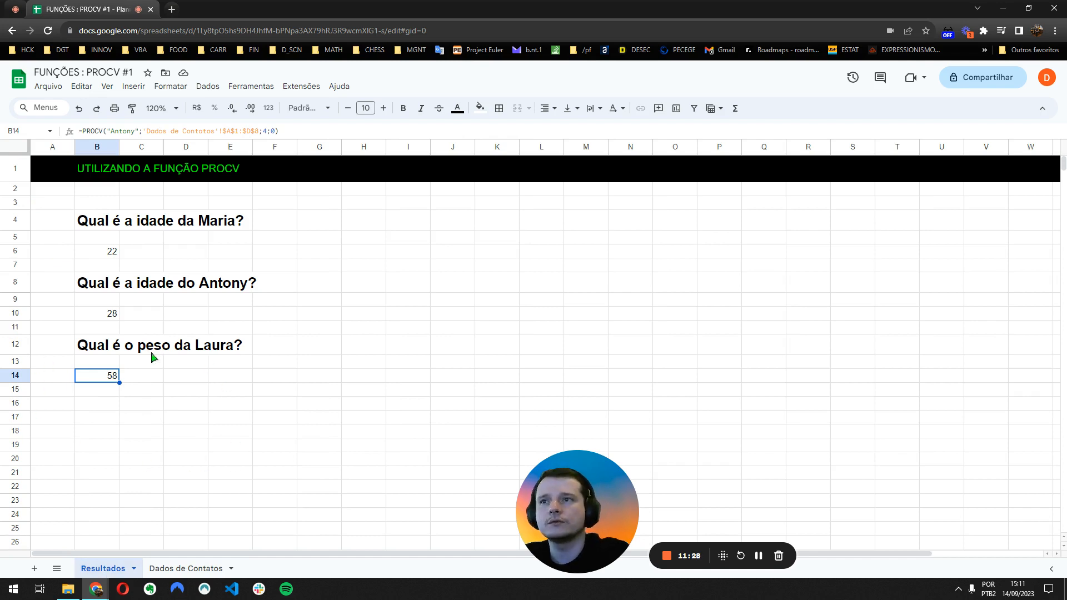
# - Set the B14 PROCV search key back to the quoted first name from the B12 question
pyautogui.doubleClick(121, 132)
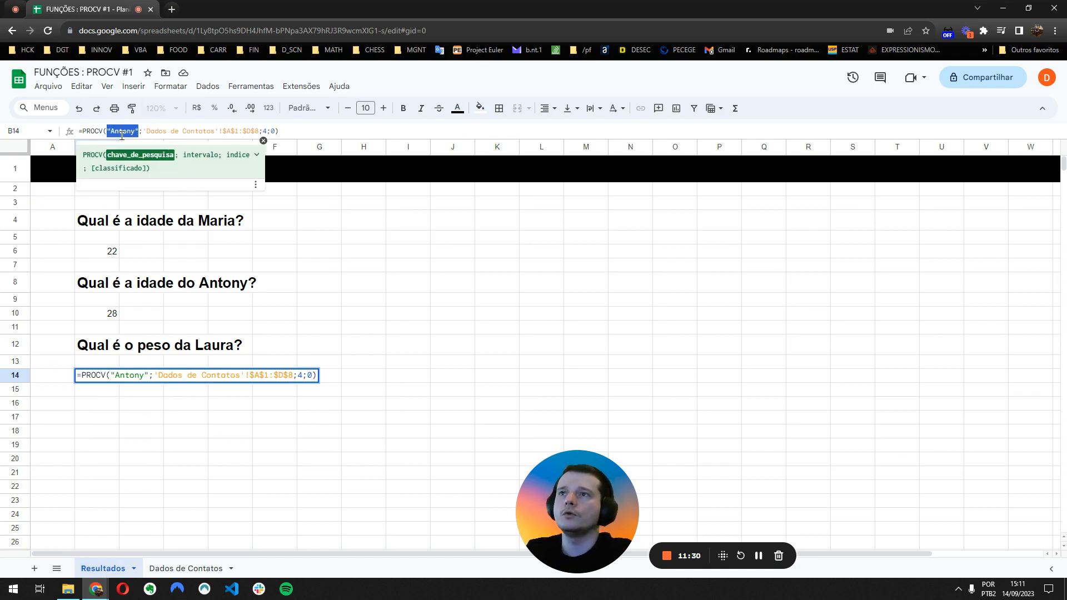
pyautogui.write('"Laura"')
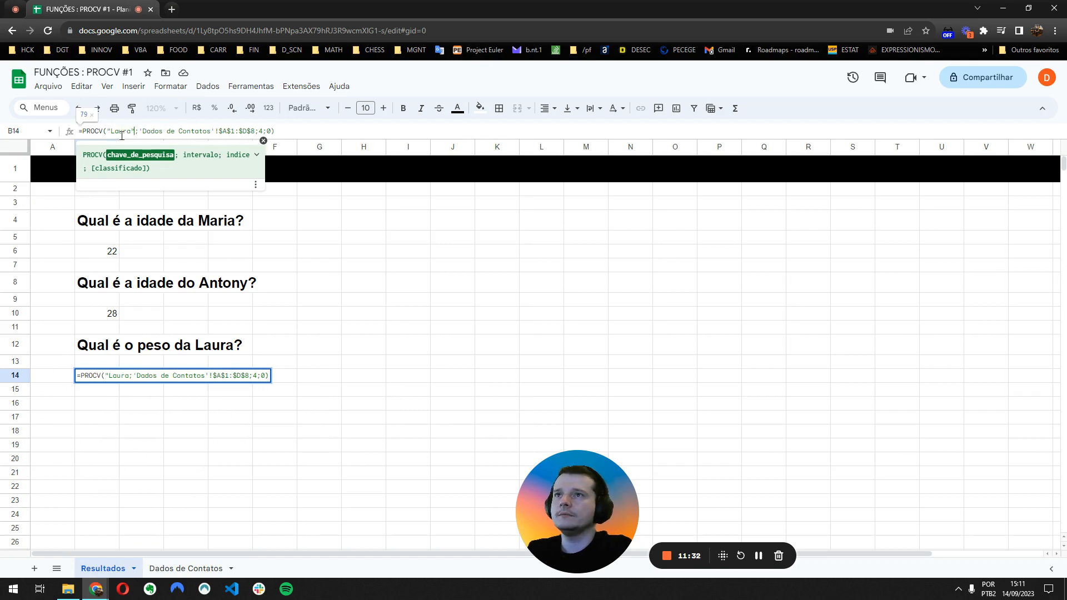
pyautogui.press('Return')
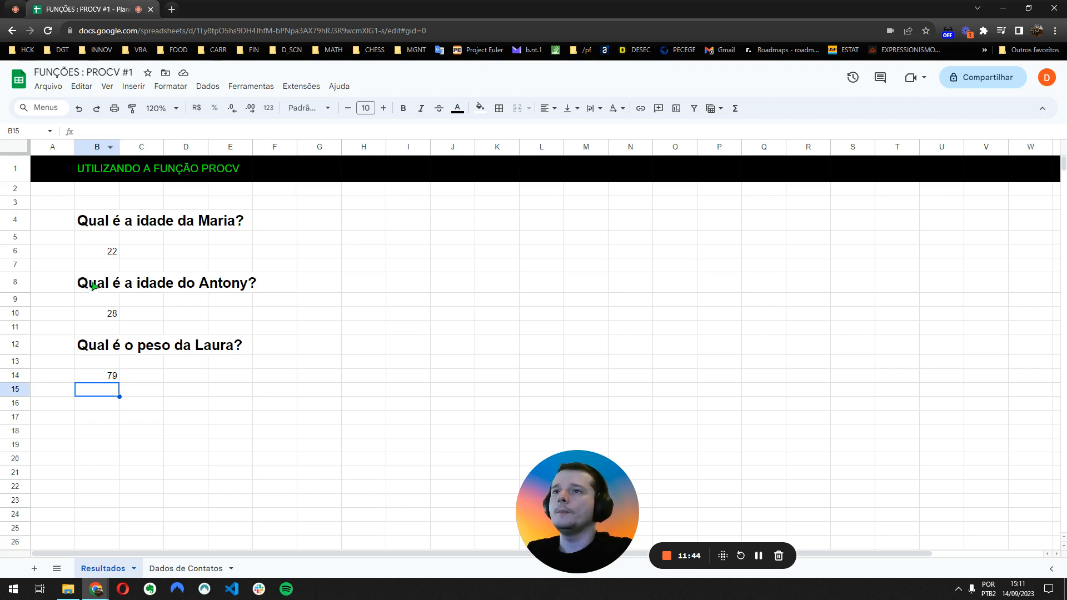
# - Clear the questions and results in B8:B14 of Resultados
pyautogui.moveTo(98, 287); pyautogui.dragTo(100, 380)
pyautogui.press('Delete')
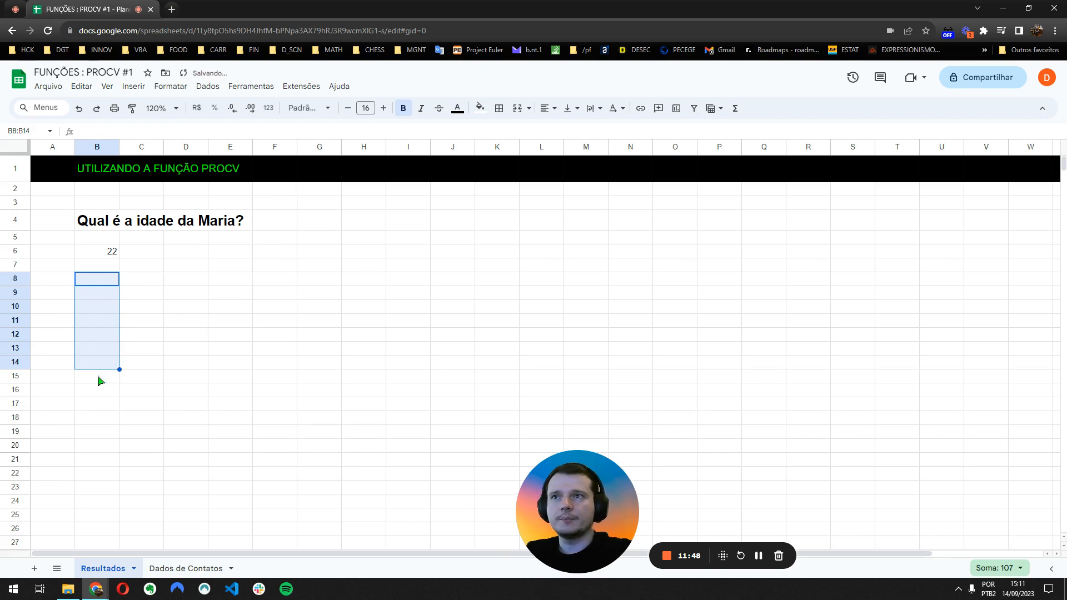
# - Examine the fixed search key in the B6 PROCV formula and the empty cell A6 beside it
pyautogui.click(113, 257)
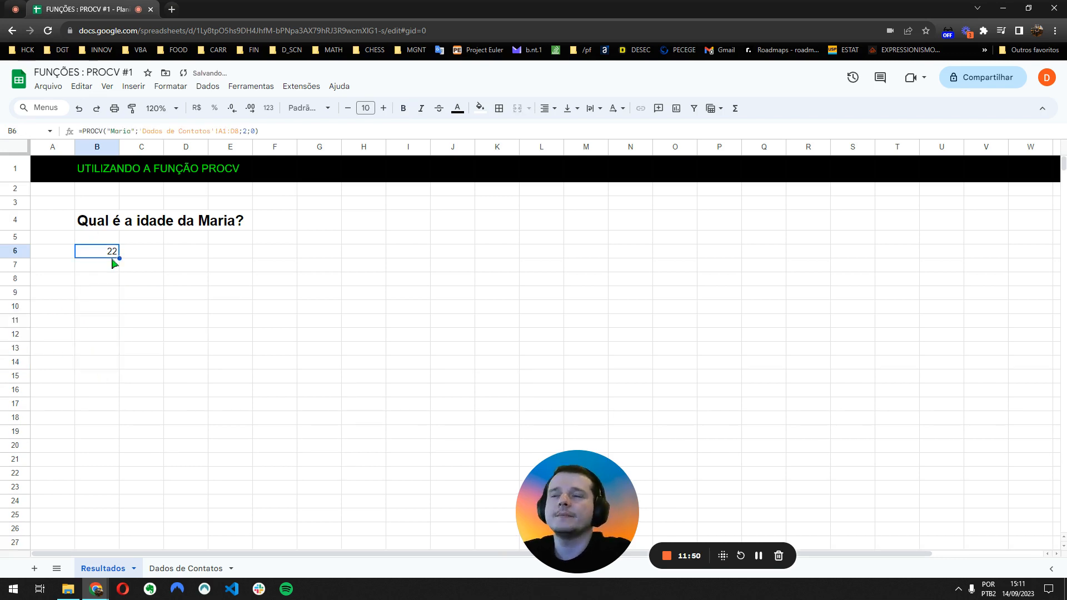
pyautogui.click(57, 256)
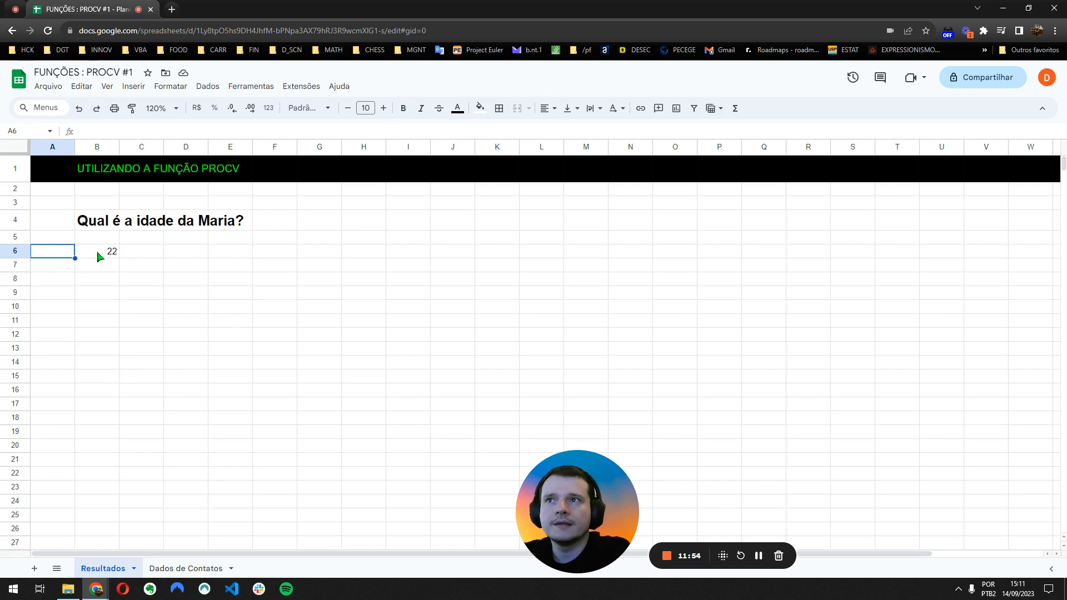
pyautogui.click(99, 256)
pyautogui.click(64, 258)
pyautogui.click(110, 258)
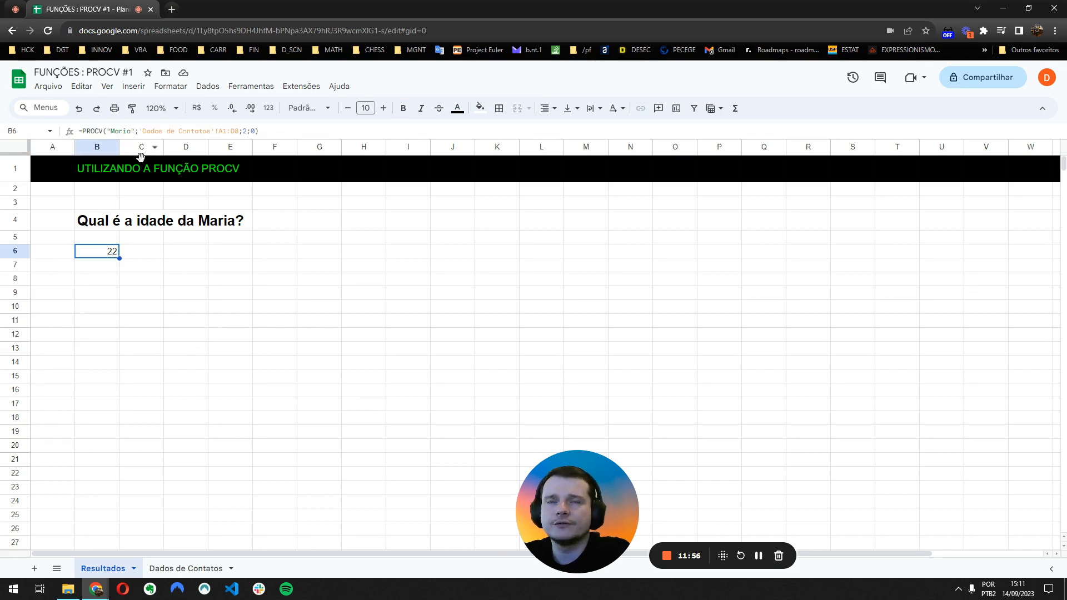
pyautogui.doubleClick(119, 132)
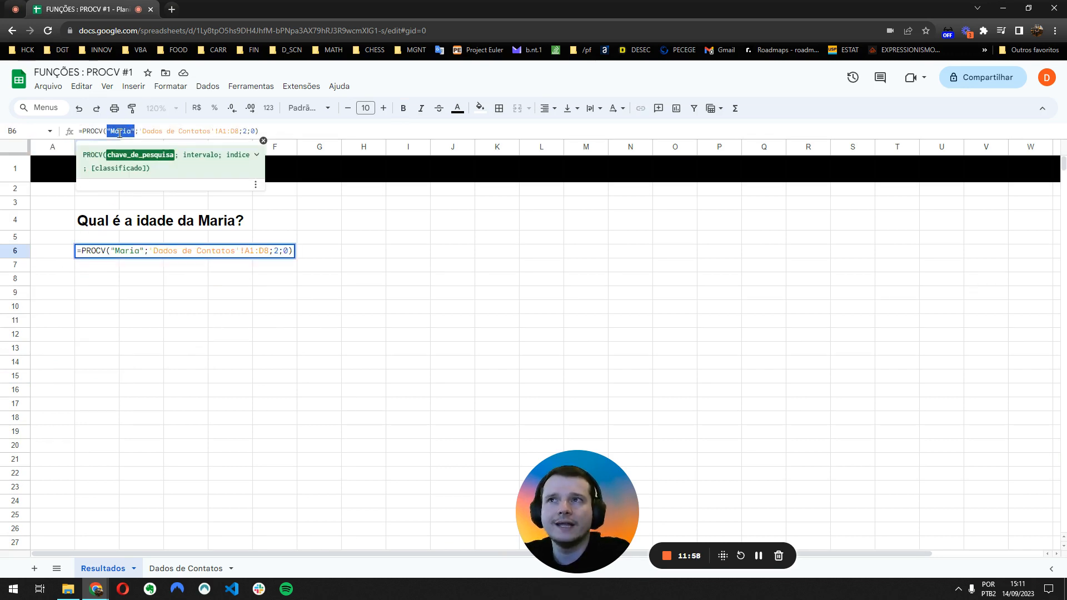
pyautogui.press('Return')
pyautogui.press('Up')
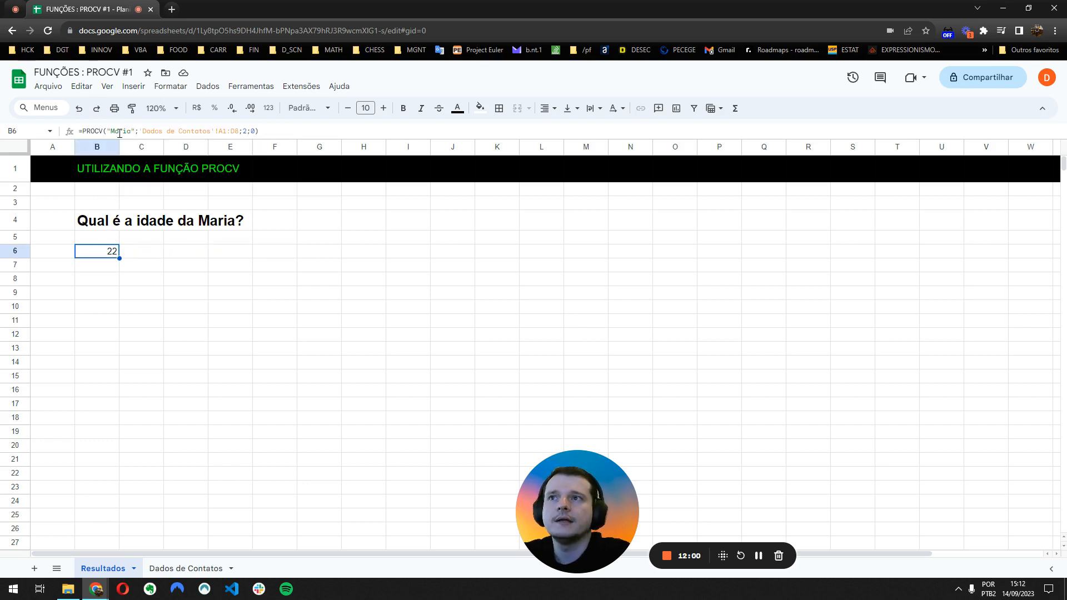
# - Replace the quoted search key in the B6 PROCV formula with a reference to cell A6
pyautogui.doubleClick(120, 132)
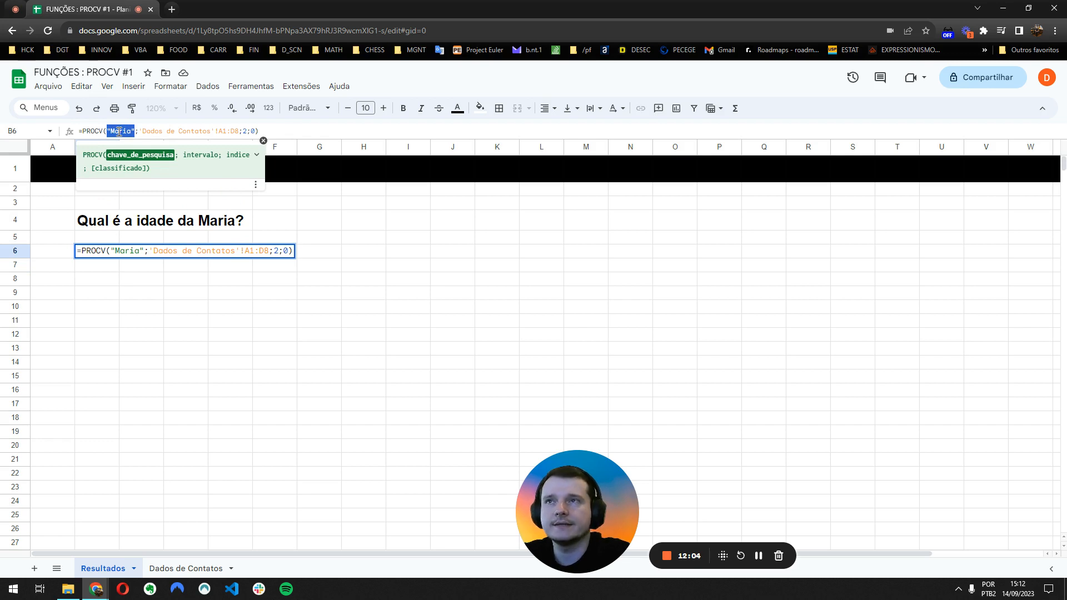
pyautogui.press('BackSpace')
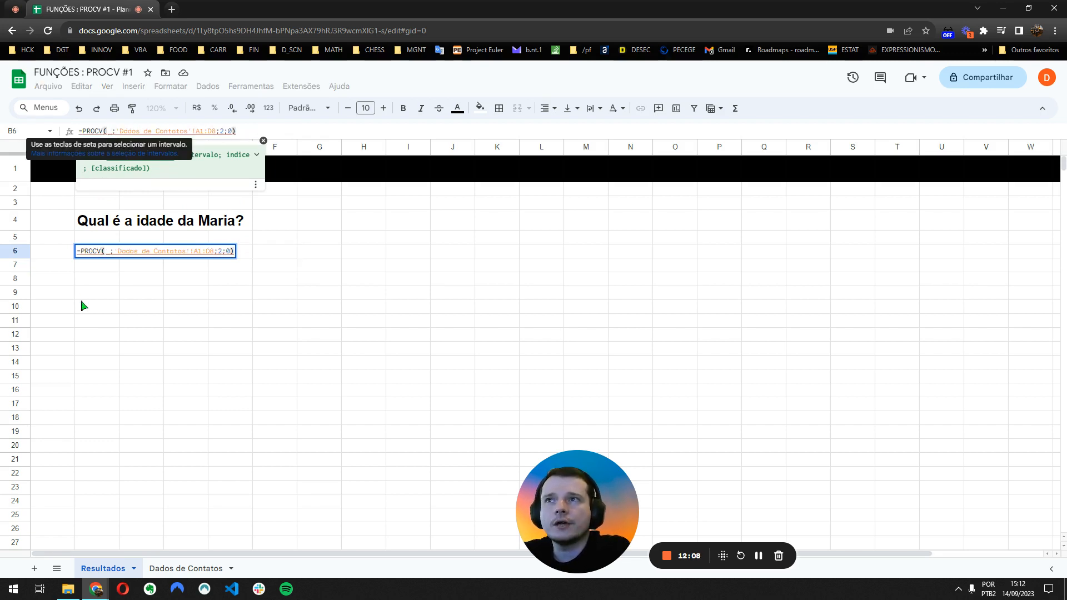
pyautogui.click(54, 253)
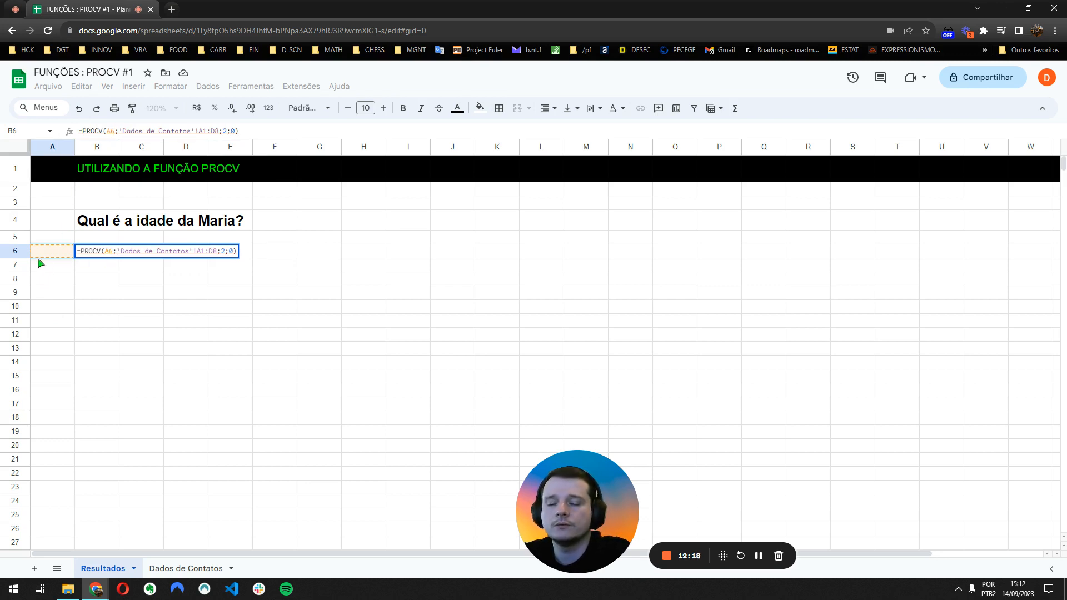
pyautogui.press('Return')
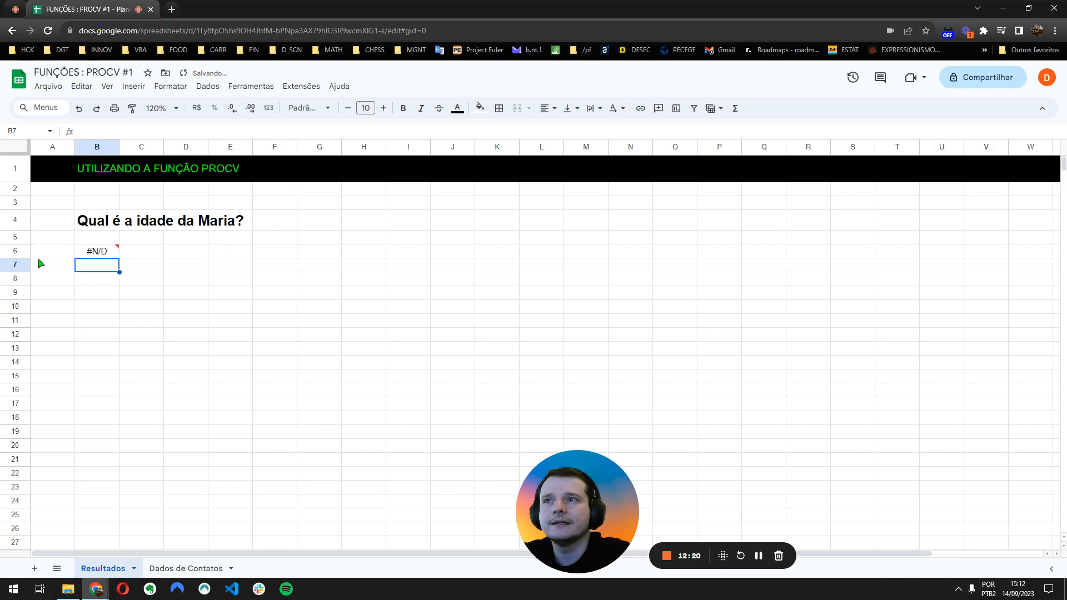
pyautogui.press('Up')
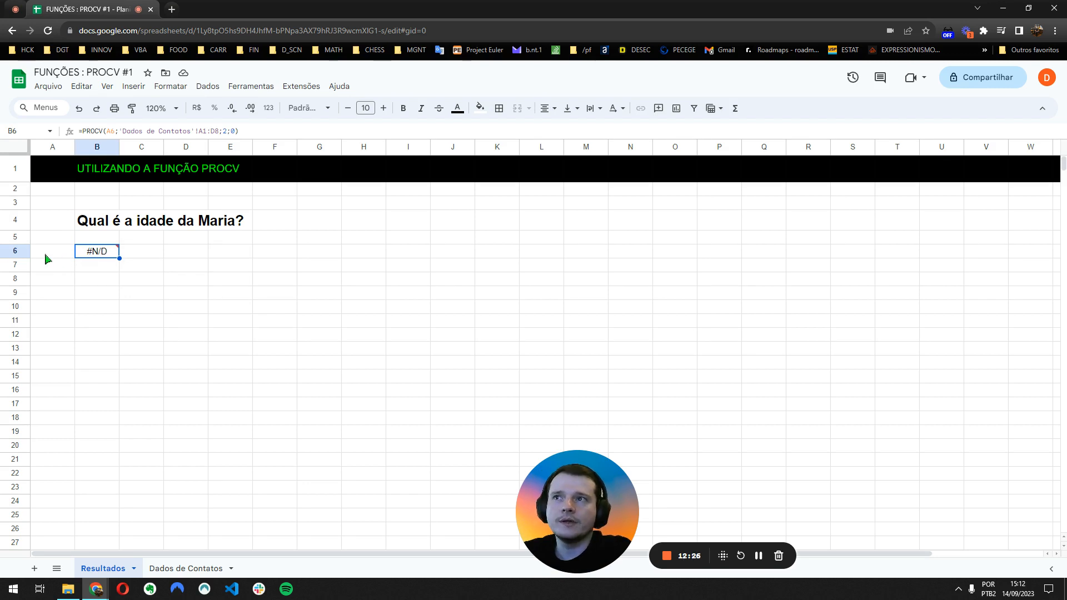
# - Fill cell A6 with light yellow to mark it as the search key input
pyautogui.click(46, 255)
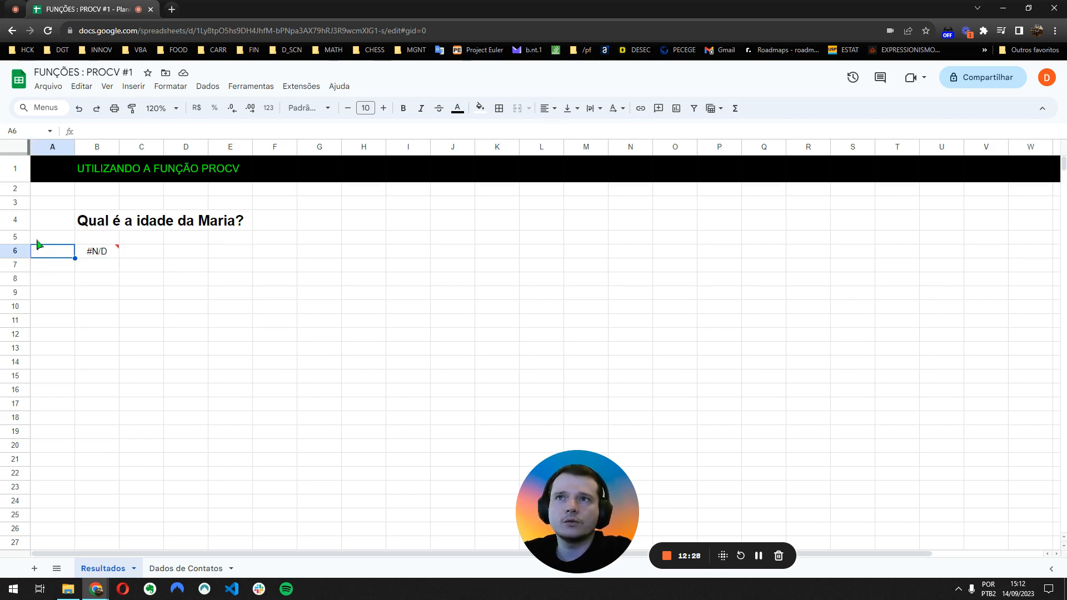
pyautogui.click(481, 109)
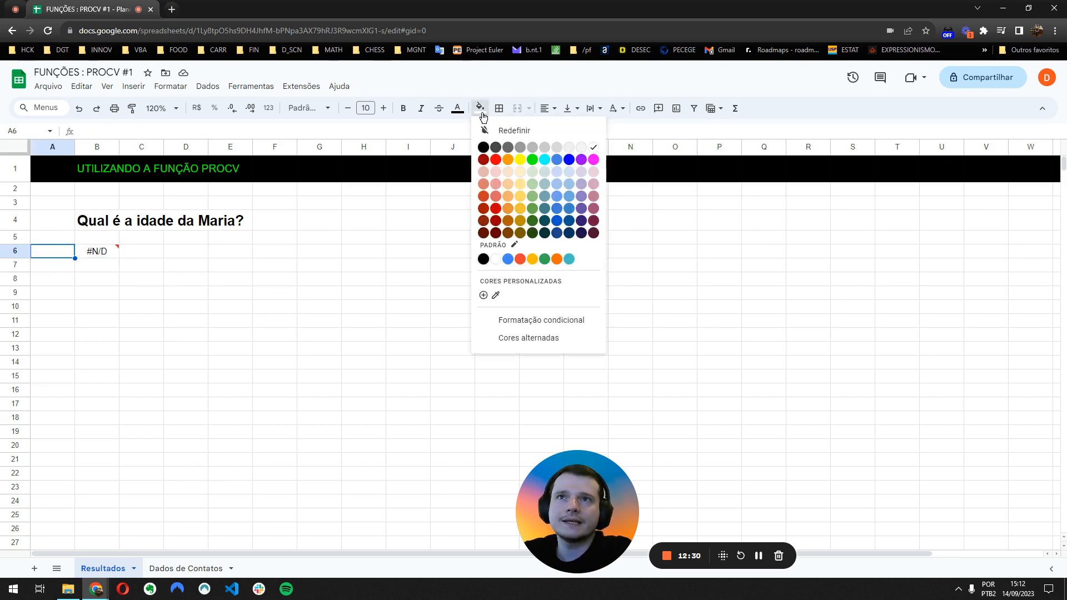
pyautogui.click(521, 175)
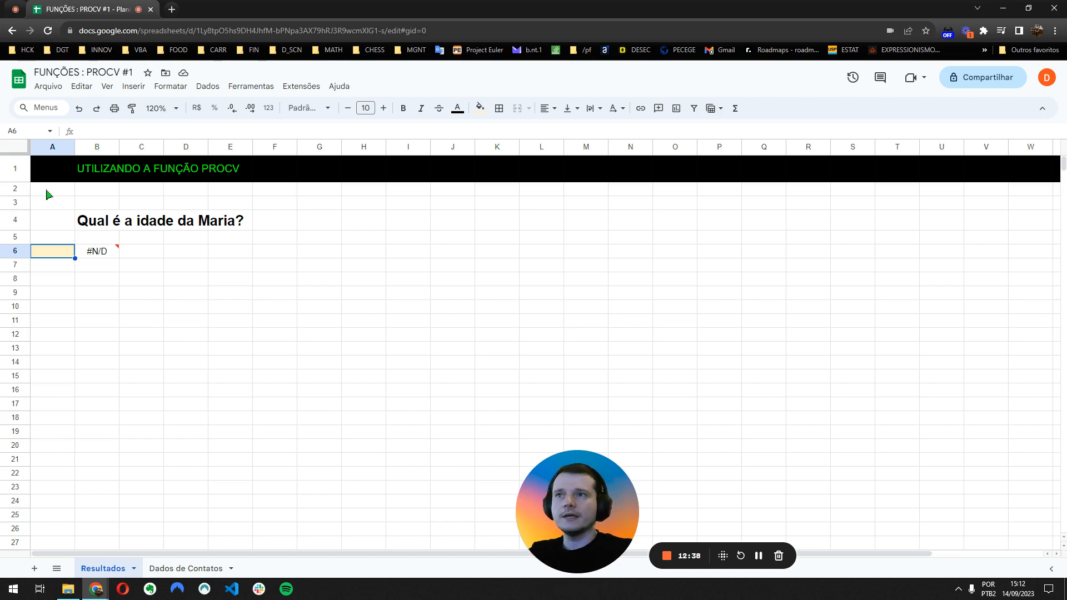
# - Enter the name from row 3 of Dados de Contatos as search key in A6 and compare the B6 result with that row's Idade
pyautogui.write('Maria')
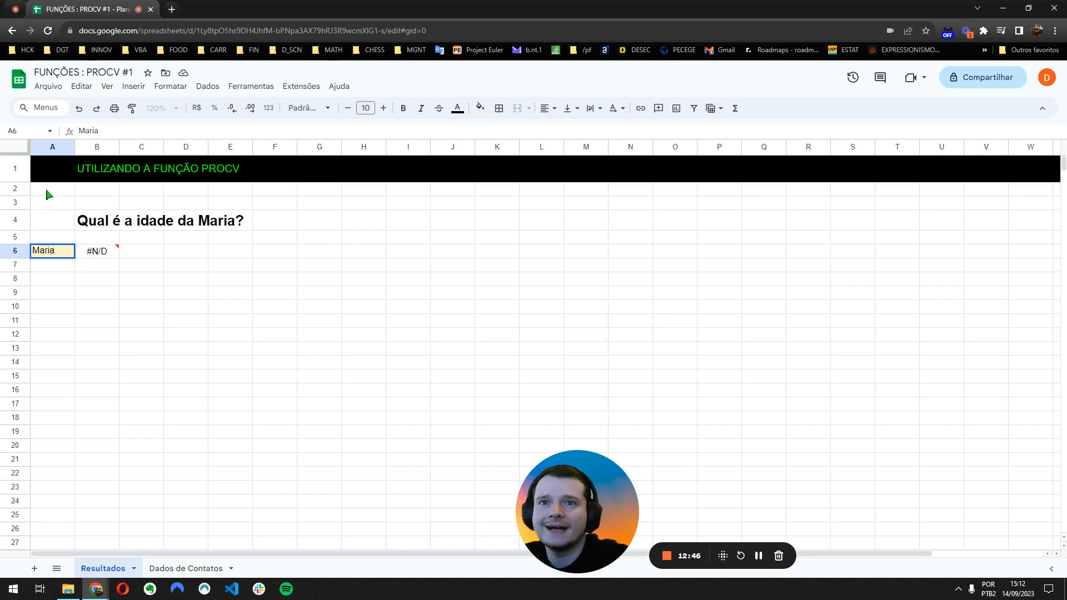
pyautogui.press('Return')
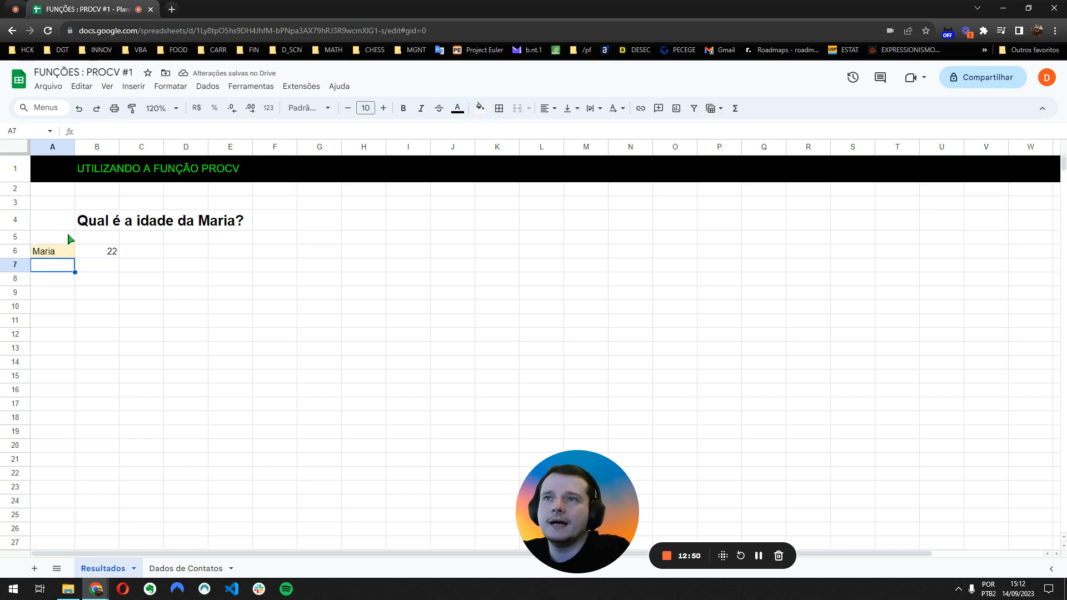
pyautogui.click(102, 253)
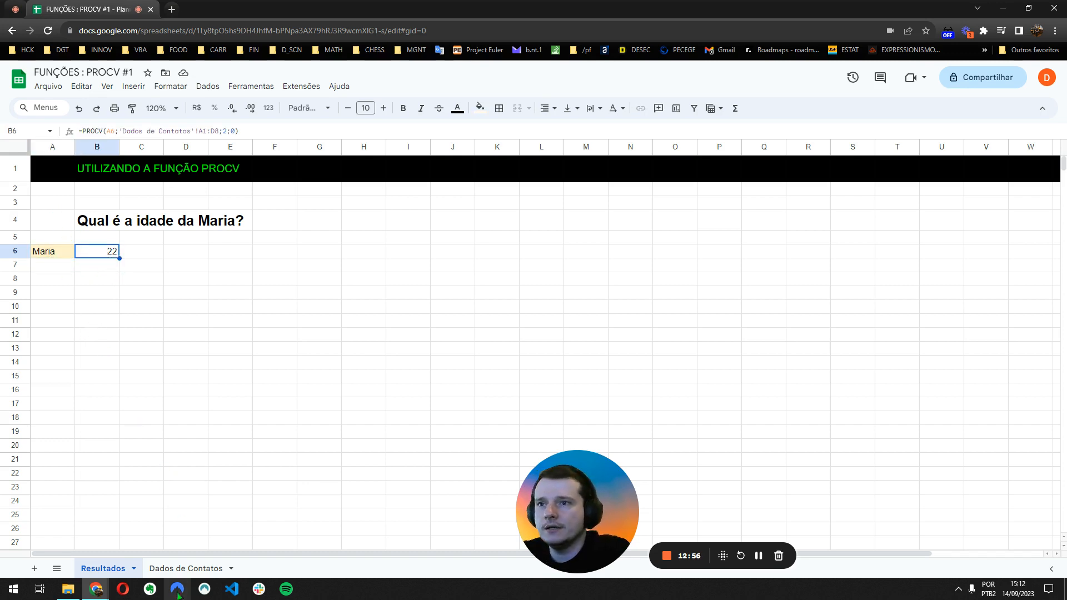
pyautogui.click(178, 570)
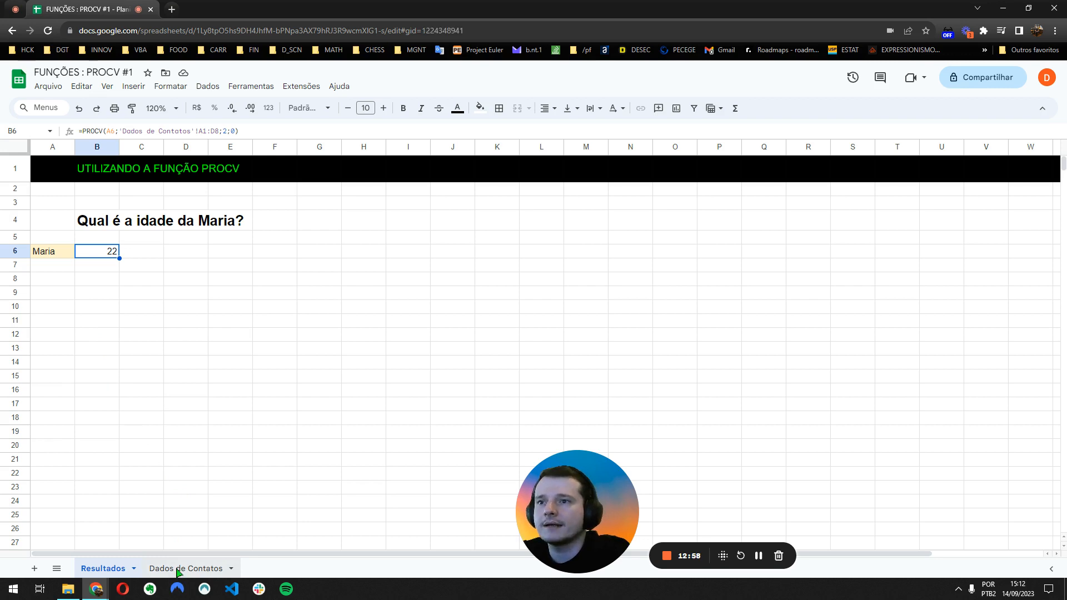
pyautogui.click(59, 192)
pyautogui.click(108, 194)
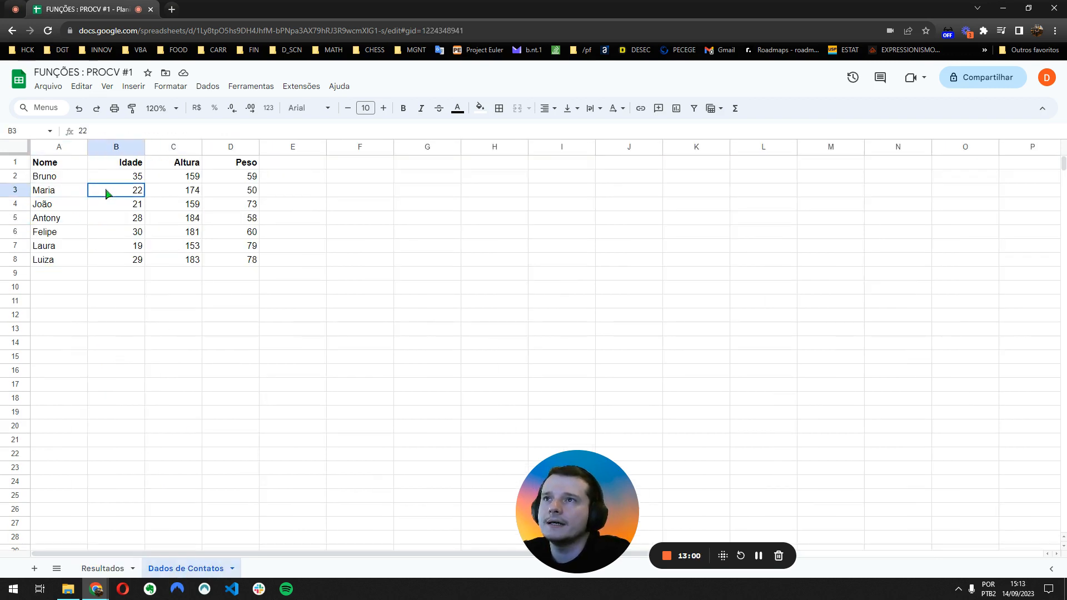
# - Set search key A6 in Resultados to the name from row 4 of Dados de Contatos and compare the result with the table
pyautogui.click(107, 568)
pyautogui.click(55, 257)
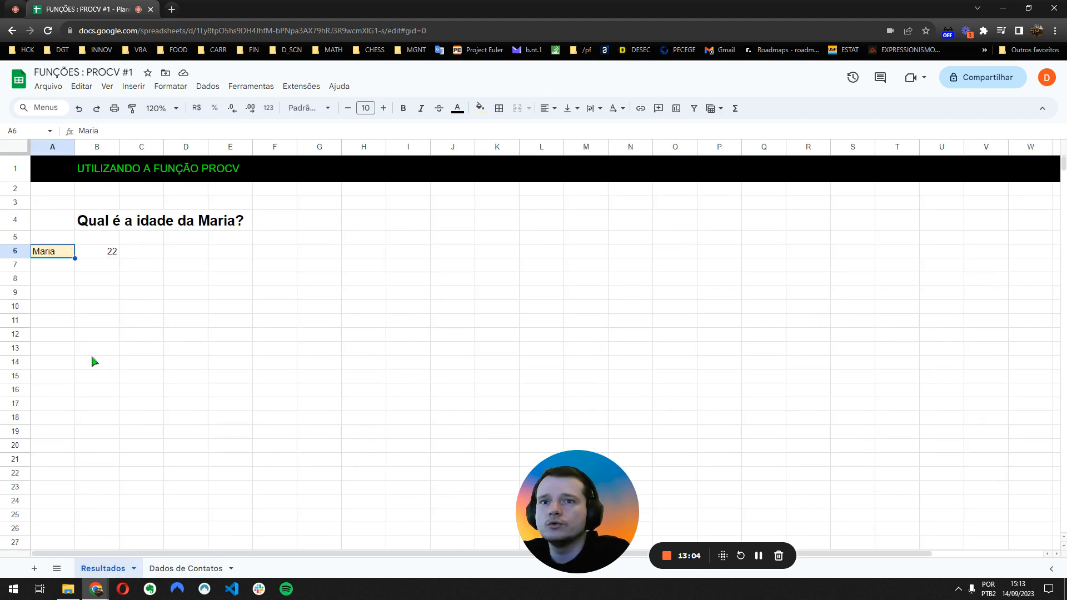
pyautogui.write('Jo')
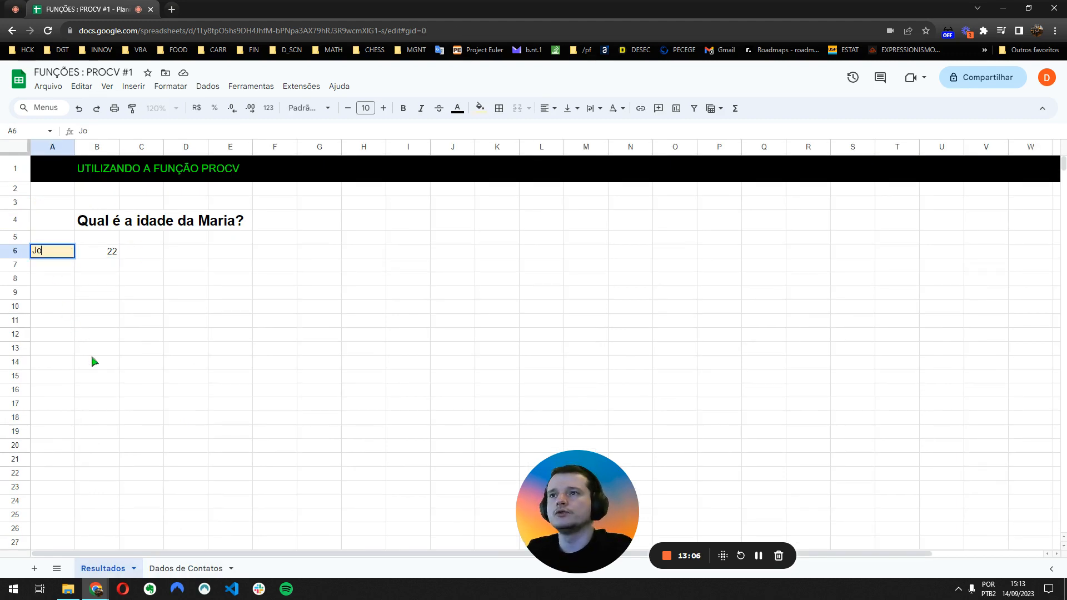
pyautogui.write('ão')
pyautogui.press('Return')
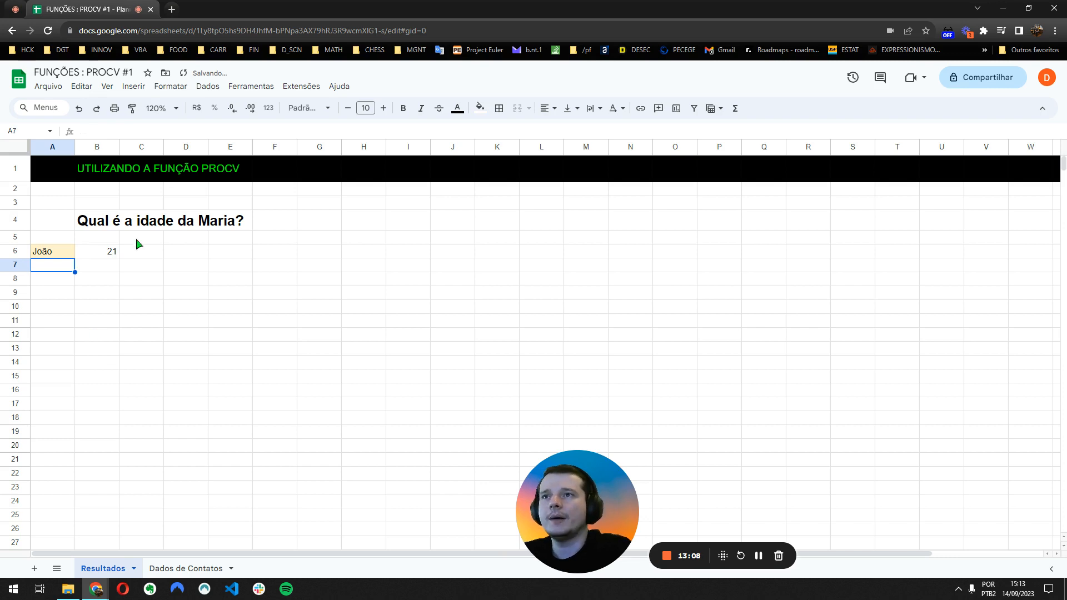
pyautogui.click(164, 569)
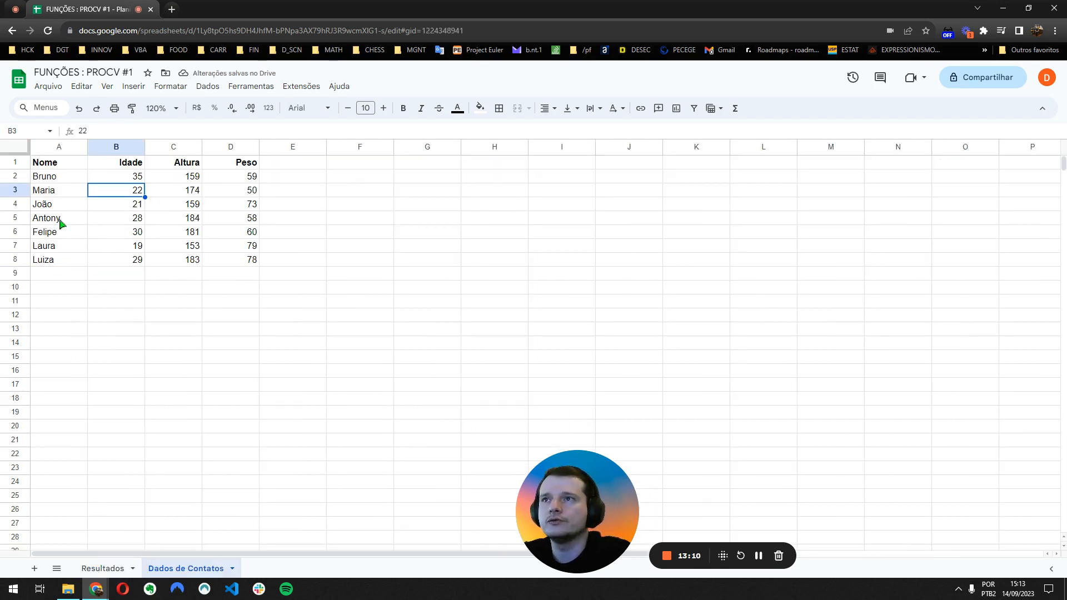
pyautogui.click(92, 204)
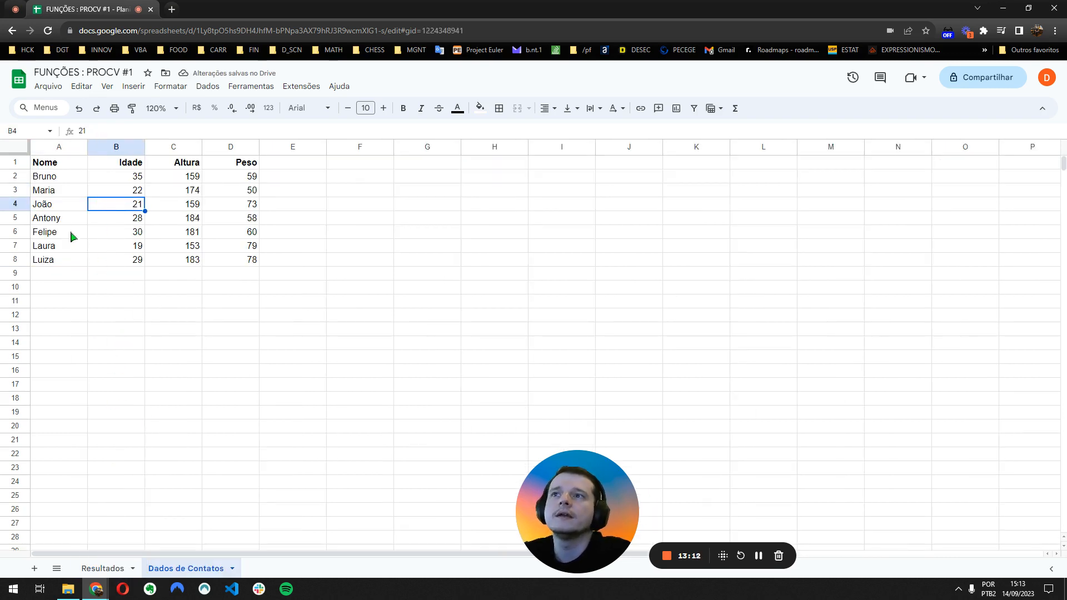
# - Set search key A6 in Resultados to the name from row 5 of Dados de Contatos and check the result beside it
pyautogui.click(111, 222)
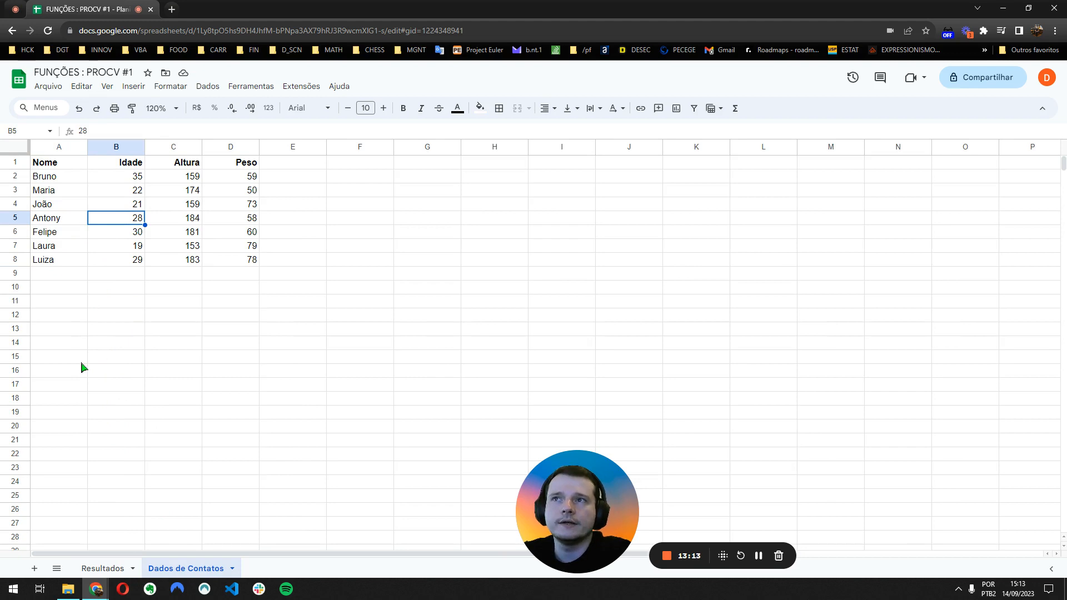
pyautogui.click(98, 567)
pyautogui.click(38, 253)
pyautogui.write('A')
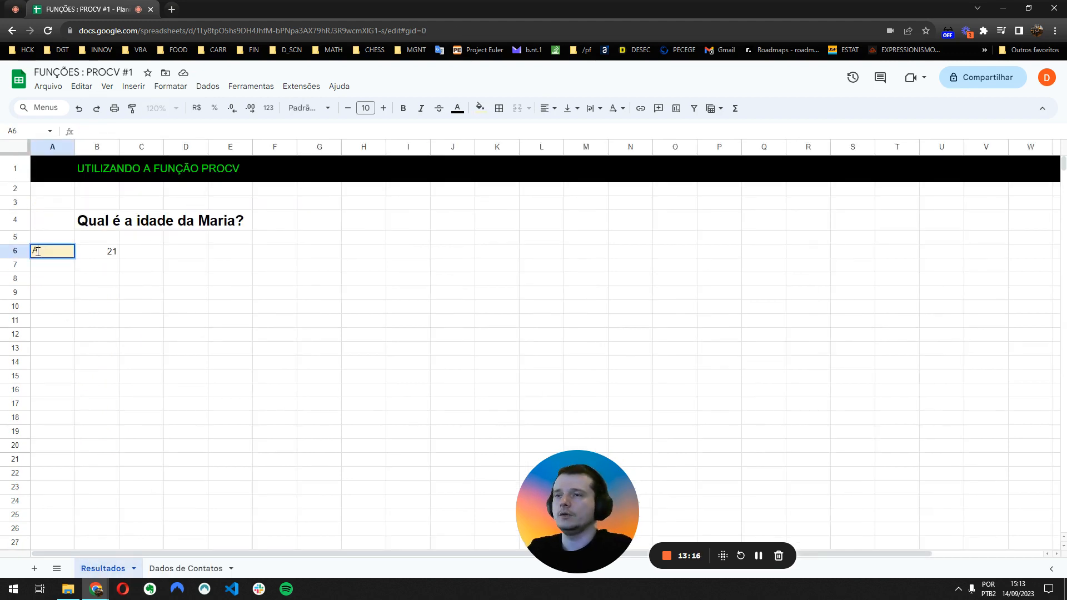
pyautogui.write('ntony')
pyautogui.press('Return')
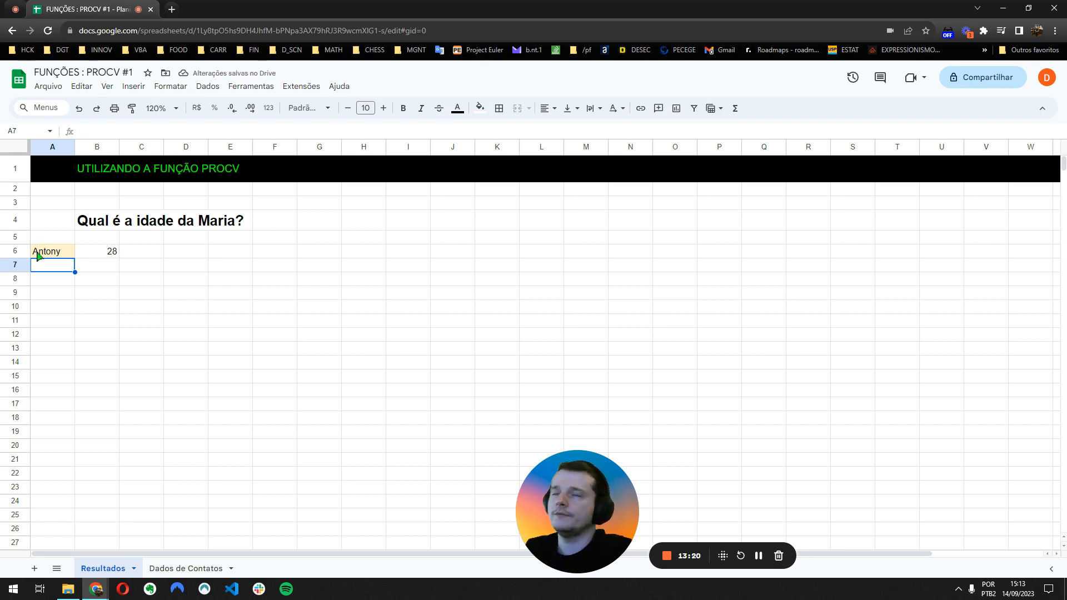
pyautogui.click(38, 253)
pyautogui.hotkey('shift', 'Right')
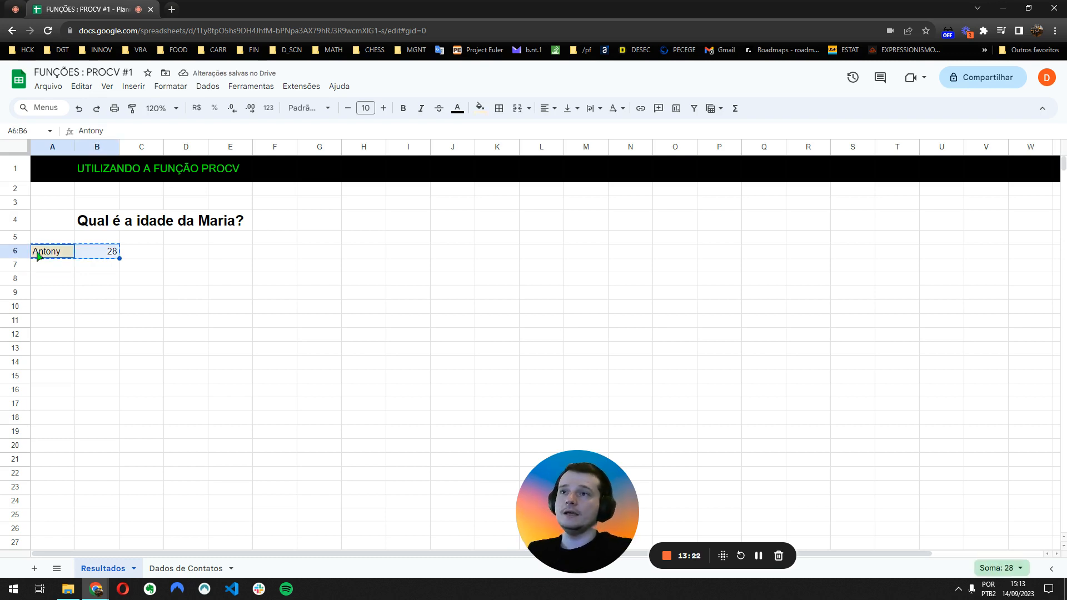
# - Delete the question in B4 and enter the header "Idade" in B5 above the PROCV result
pyautogui.click(99, 300)
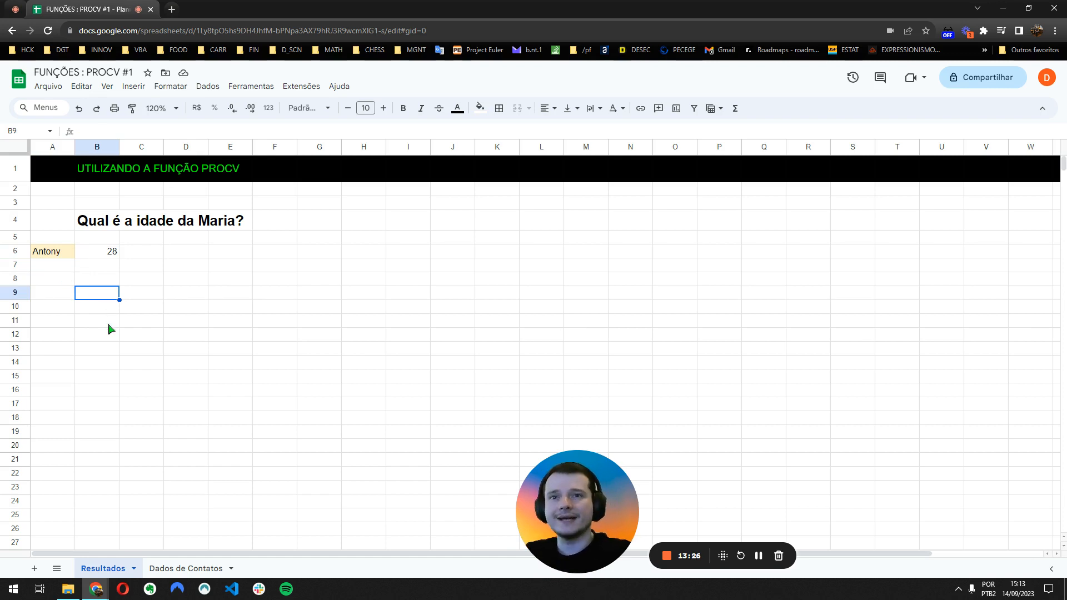
pyautogui.click(111, 236)
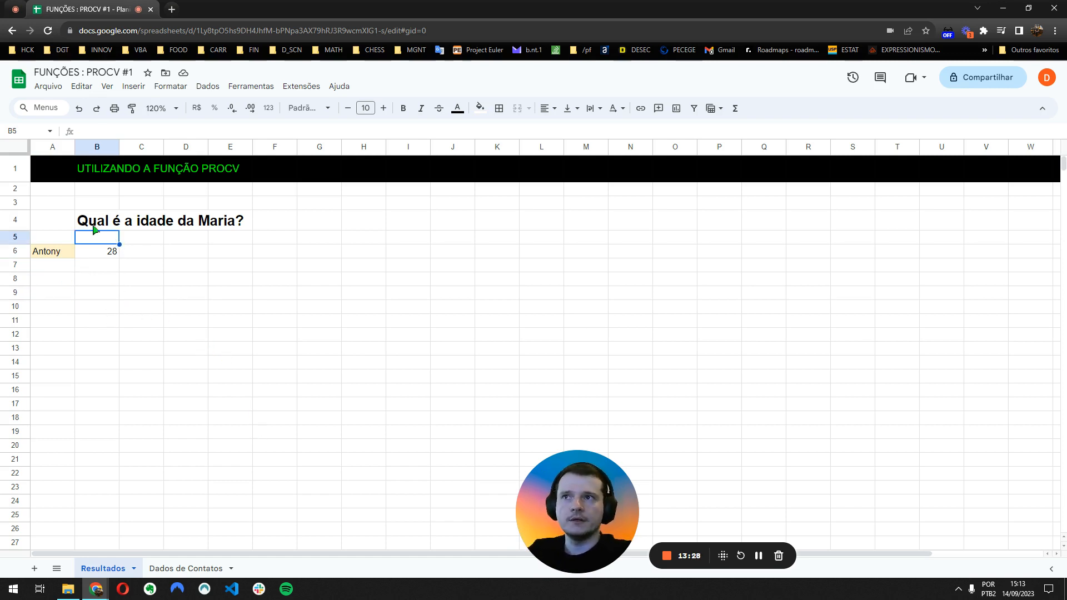
pyautogui.click(95, 225)
pyautogui.press('Delete')
pyautogui.click(99, 228)
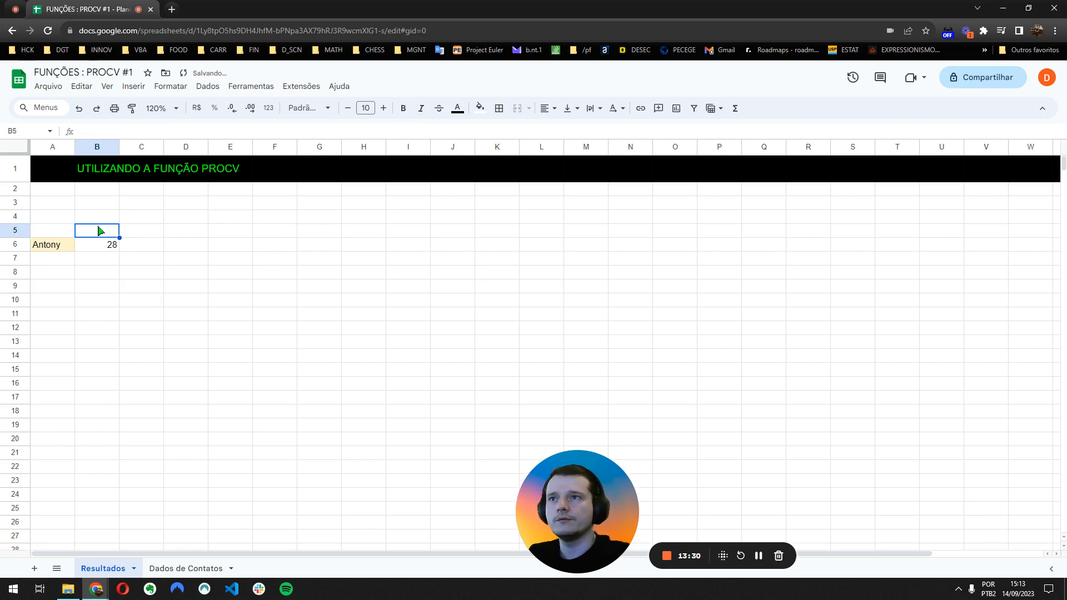
pyautogui.write('Idada')
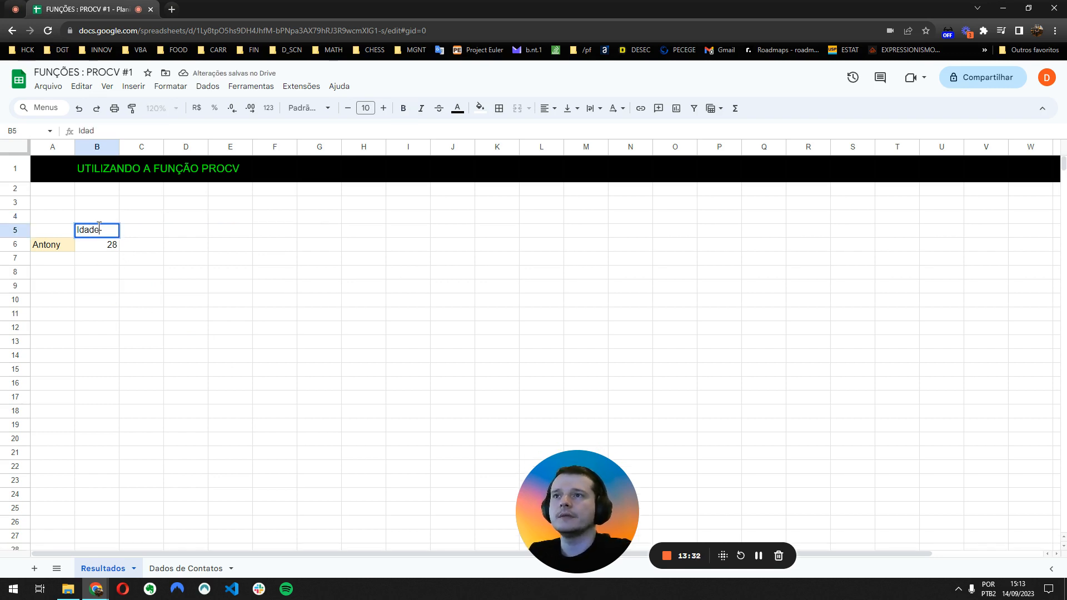
pyautogui.press('Return')
# - Make the Idade header in B5 bold and right-aligned
pyautogui.click(96, 230)
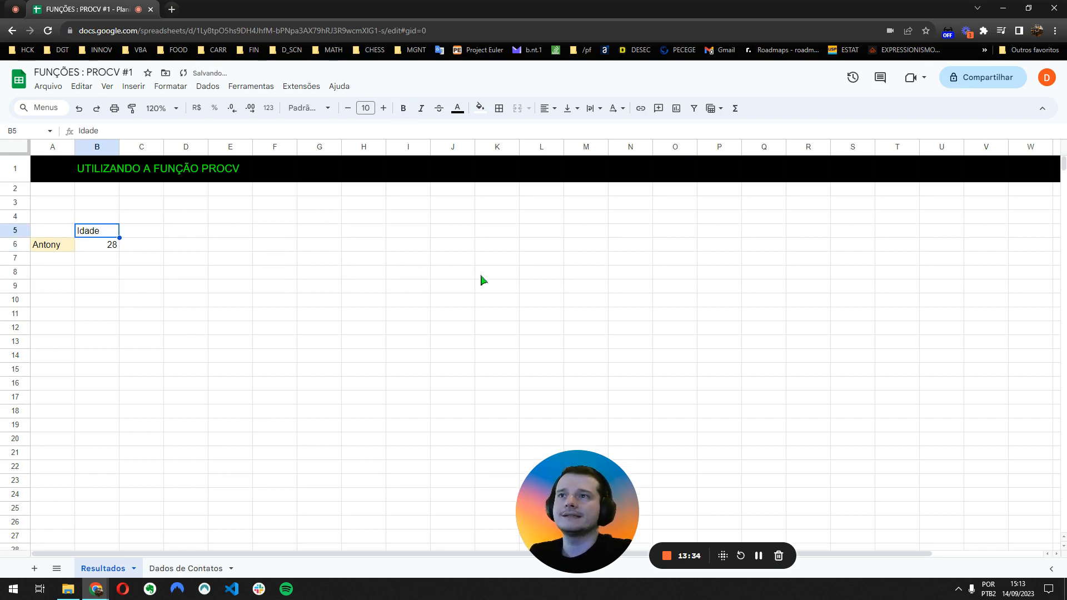
pyautogui.hotkey('ctrl', 'b')
pyautogui.click(544, 108)
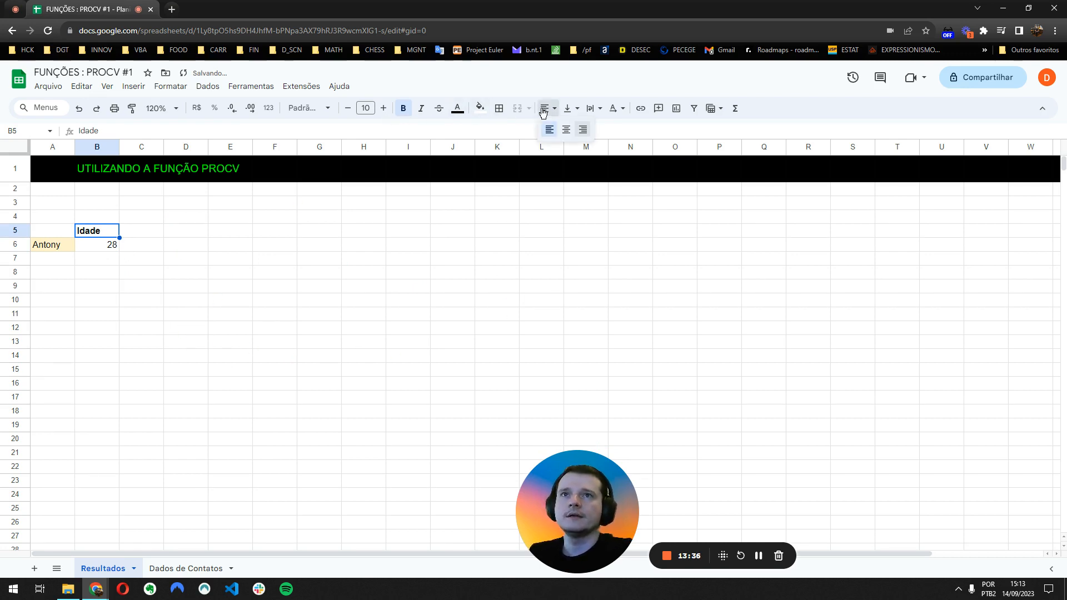
pyautogui.click(583, 129)
pyautogui.click(126, 317)
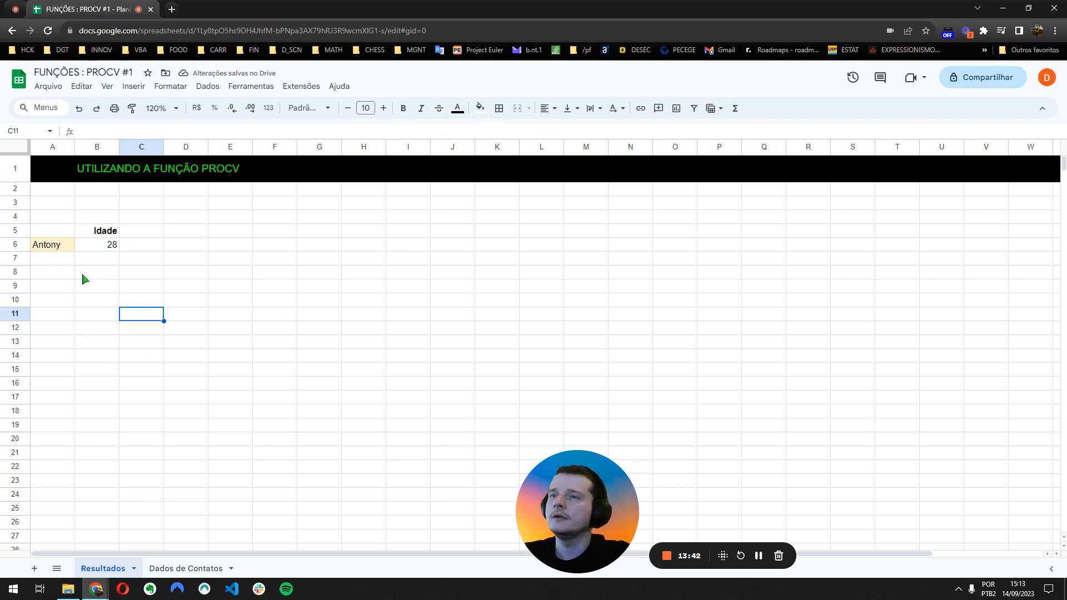
# - Check the column headers in Dados de Contatos and add the headers "Altura" in C5 and "Peso" in D5 of Resultados
pyautogui.click(93, 236)
pyautogui.click(95, 245)
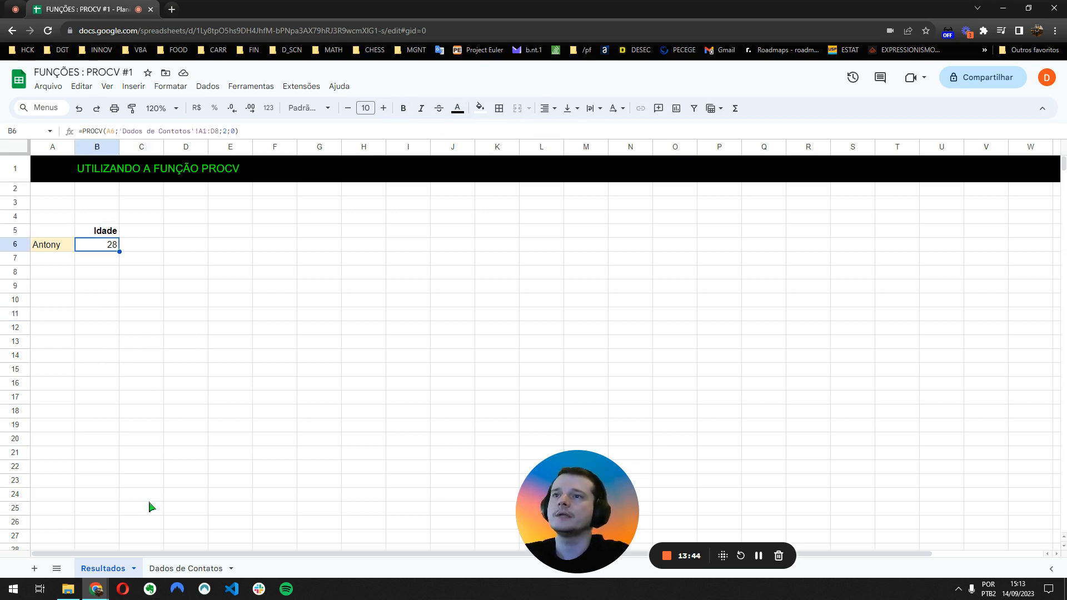
pyautogui.click(172, 569)
pyautogui.click(130, 168)
pyautogui.click(181, 165)
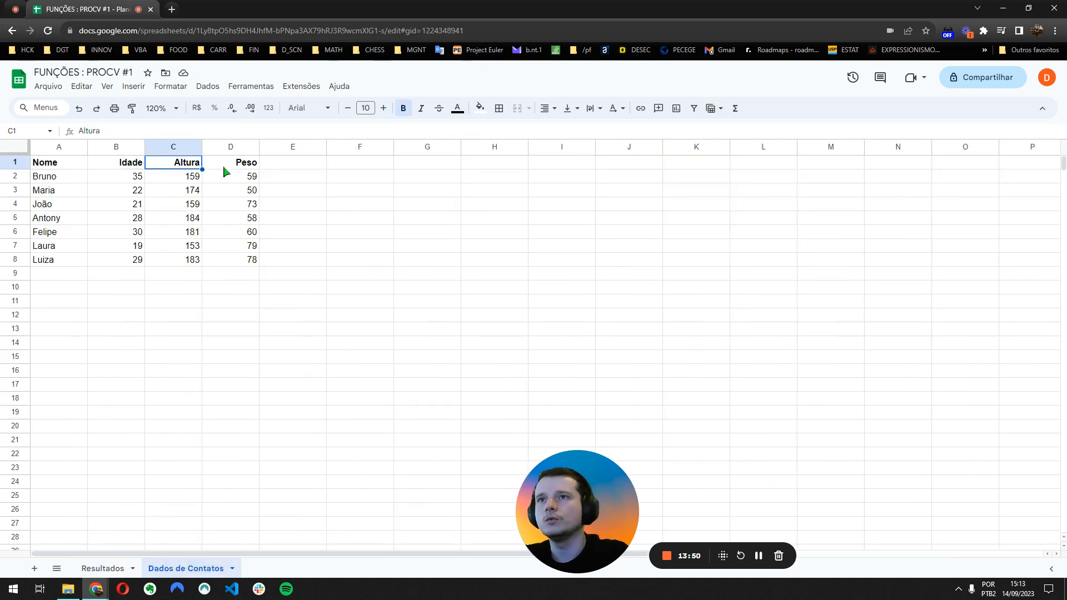
pyautogui.click(224, 167)
pyautogui.click(112, 570)
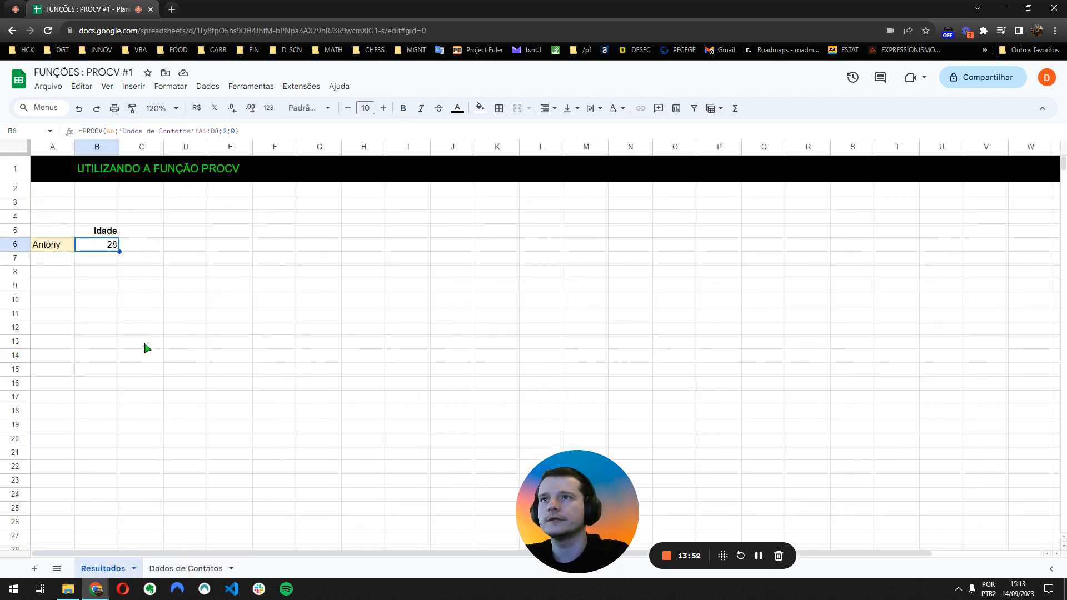
pyautogui.click(142, 233)
pyautogui.write('Altura')
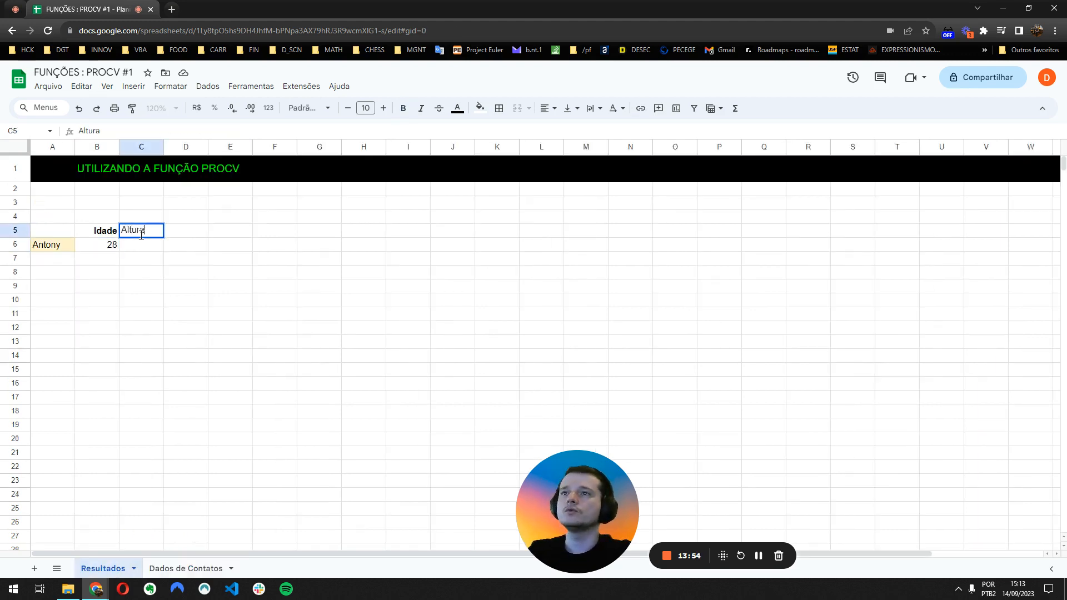
pyautogui.press('Tab')
pyautogui.write('Peso')
# - Make the Altura and Peso headers in C5:D5 bold and right-aligned
pyautogui.moveTo(141, 235); pyautogui.dragTo(169, 236)
pyautogui.click(403, 114)
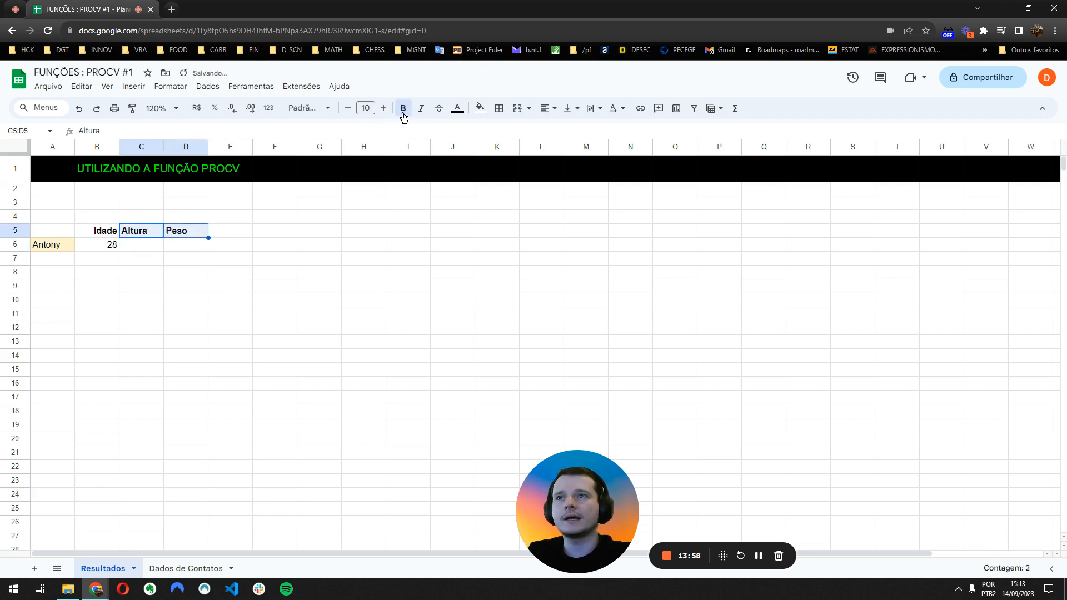
pyautogui.click(546, 111)
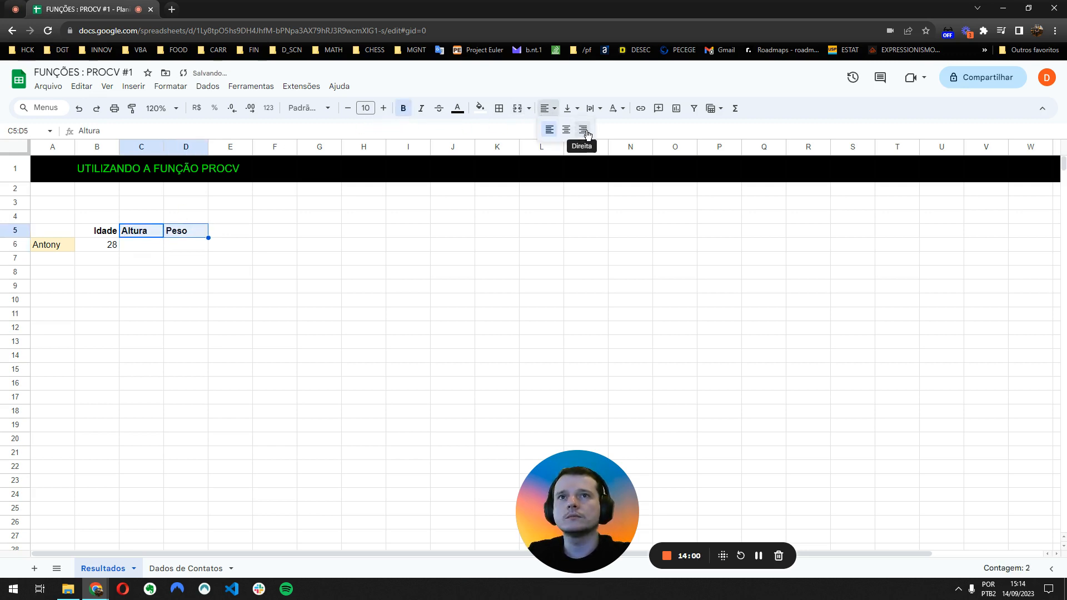
pyautogui.click(582, 129)
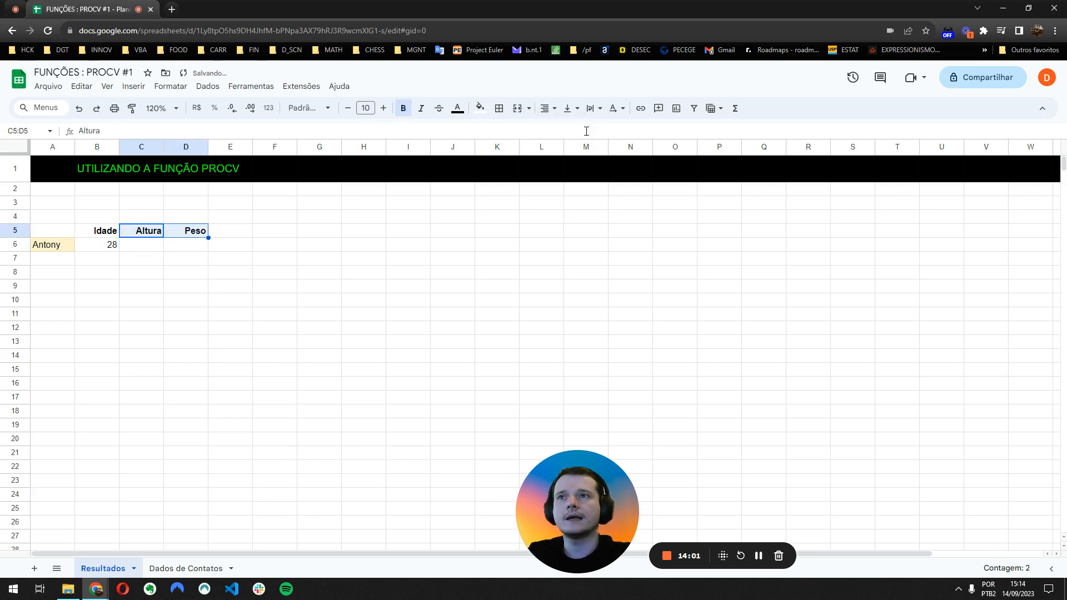
pyautogui.click(110, 274)
# - Examine the search key in A6 and the cells B6, C6 and D6 beneath the Idade, Altura and Peso headers
pyautogui.click(43, 250)
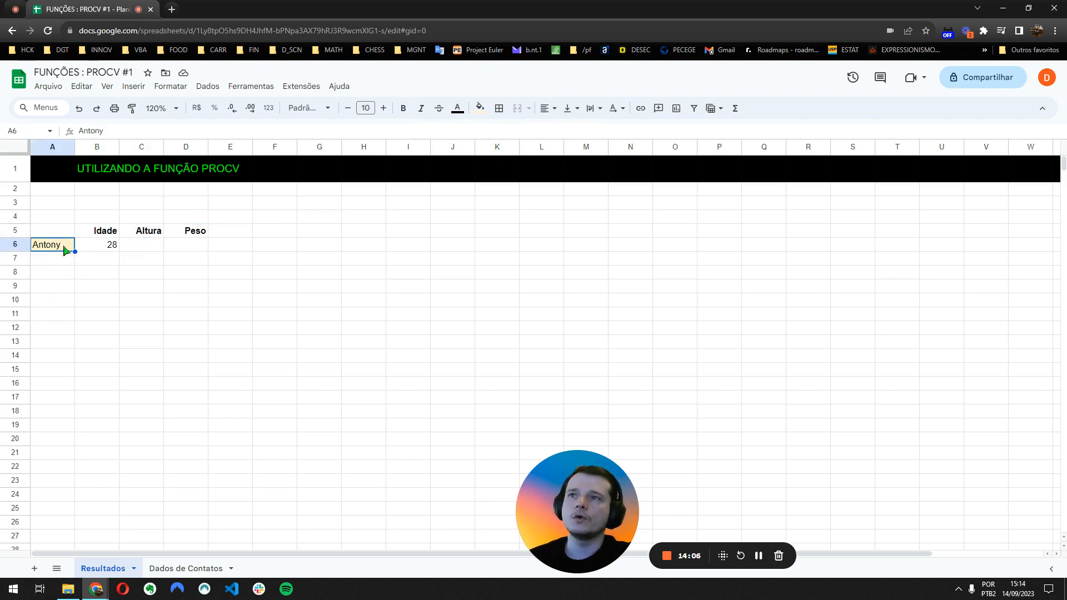
pyautogui.click(103, 242)
pyautogui.click(132, 246)
pyautogui.click(174, 248)
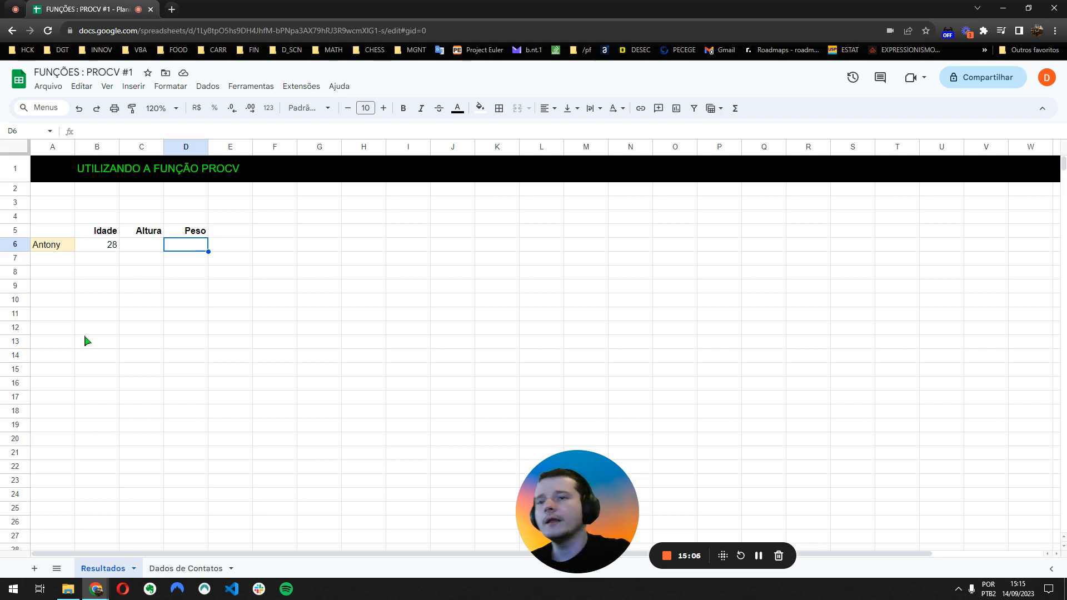
# - In row 9 of Dados de Contatos, add a contact repeating the first name in A3, with Idade 45, Altura 168 and Peso 65
pyautogui.click(188, 567)
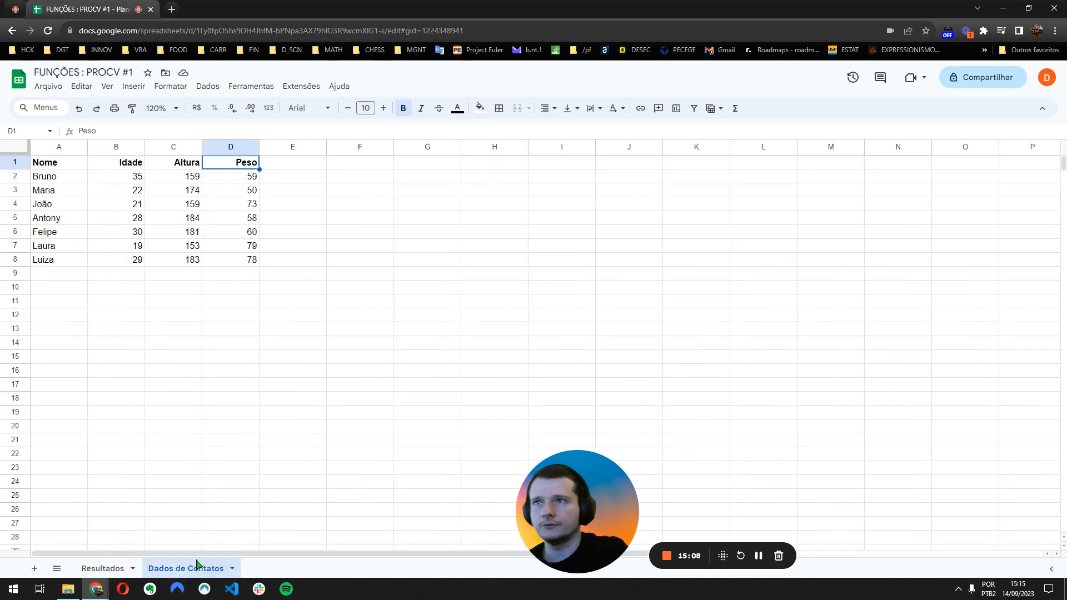
pyautogui.click(59, 274)
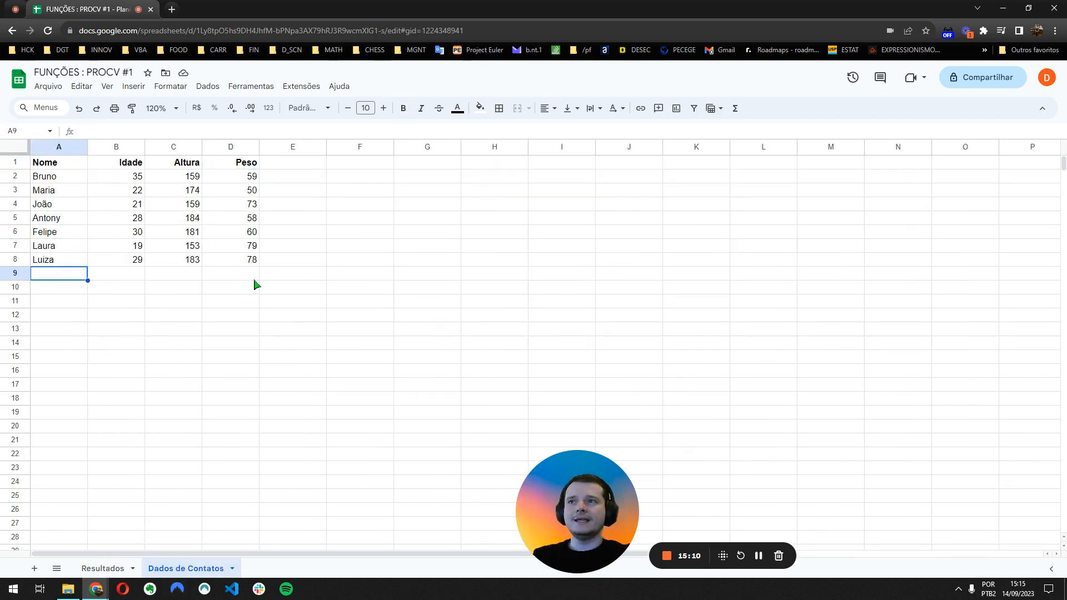
pyautogui.write('Maria')
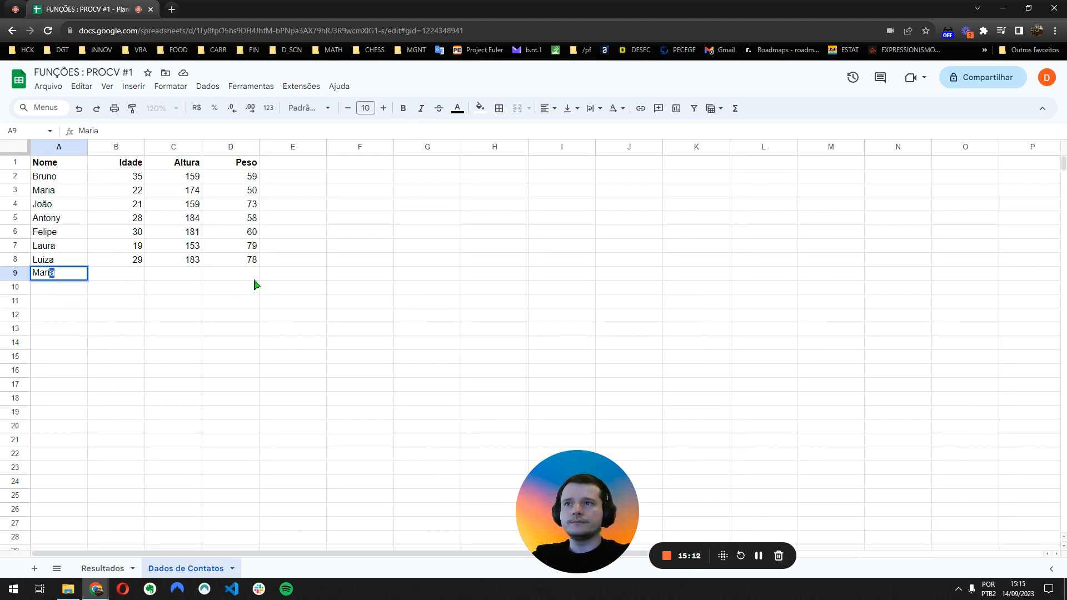
pyautogui.press('Tab')
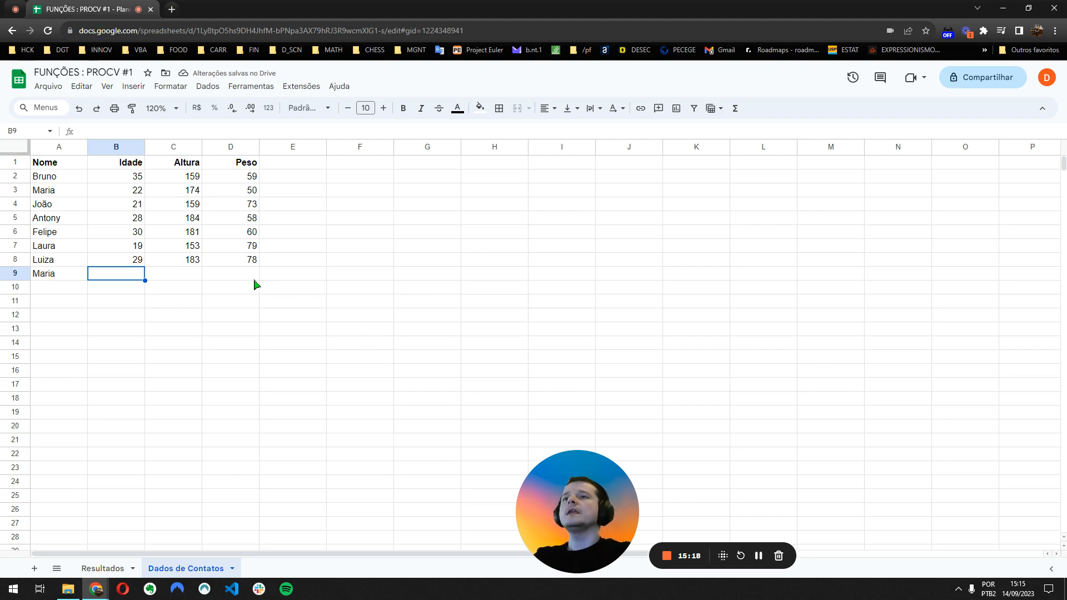
pyautogui.write('45')
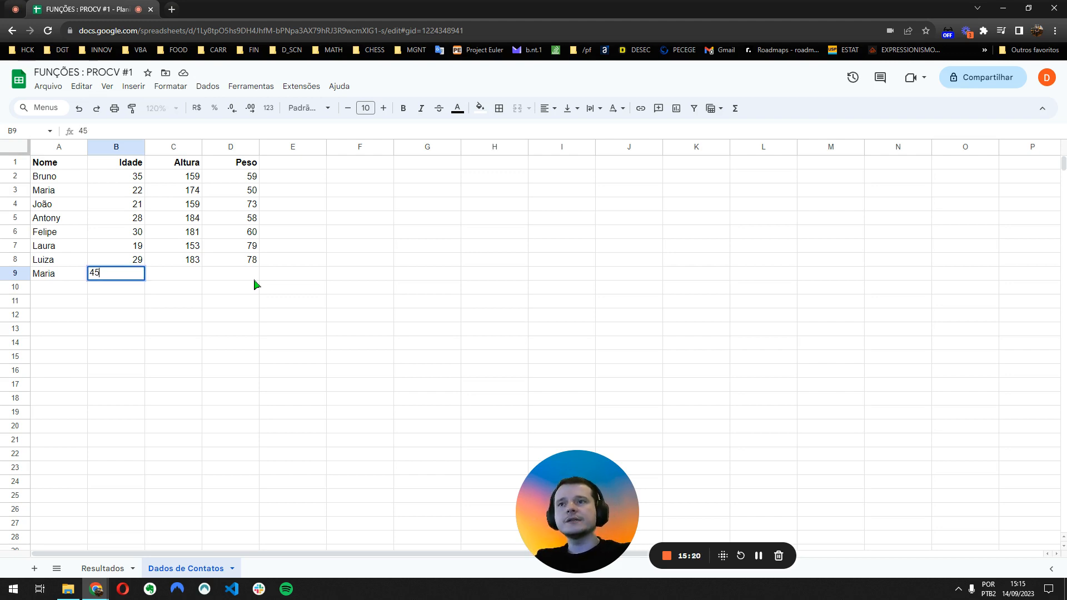
pyautogui.press('Tab')
pyautogui.write('1')
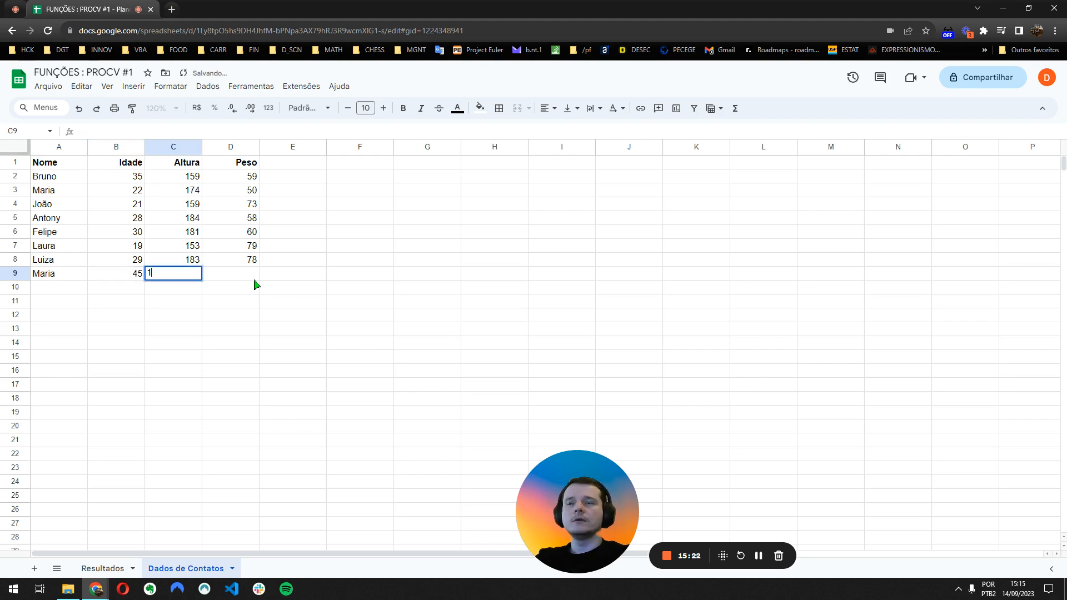
pyautogui.write('68')
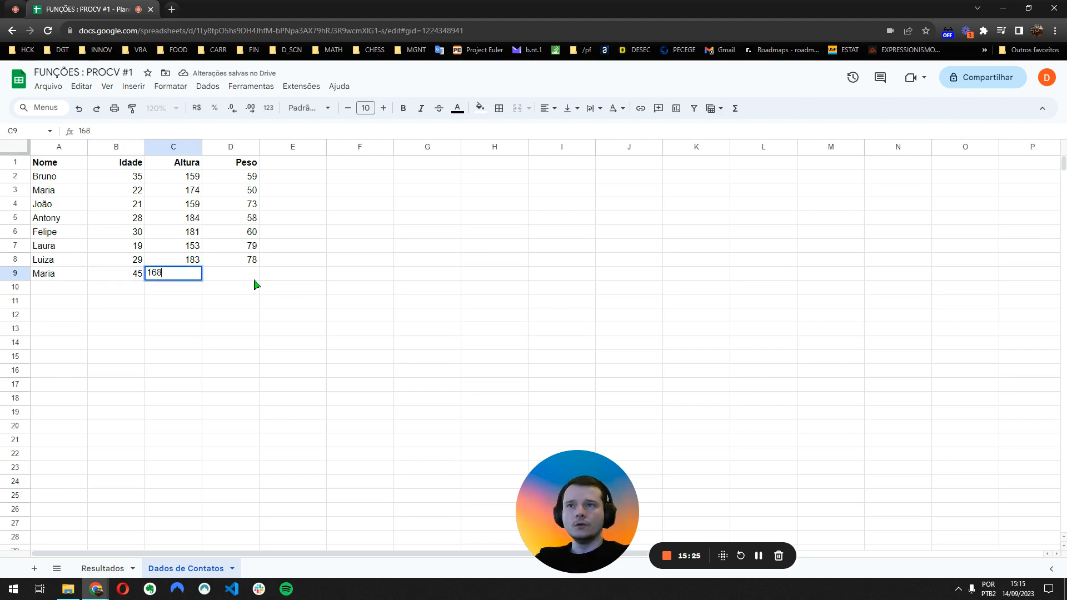
pyautogui.press('Tab')
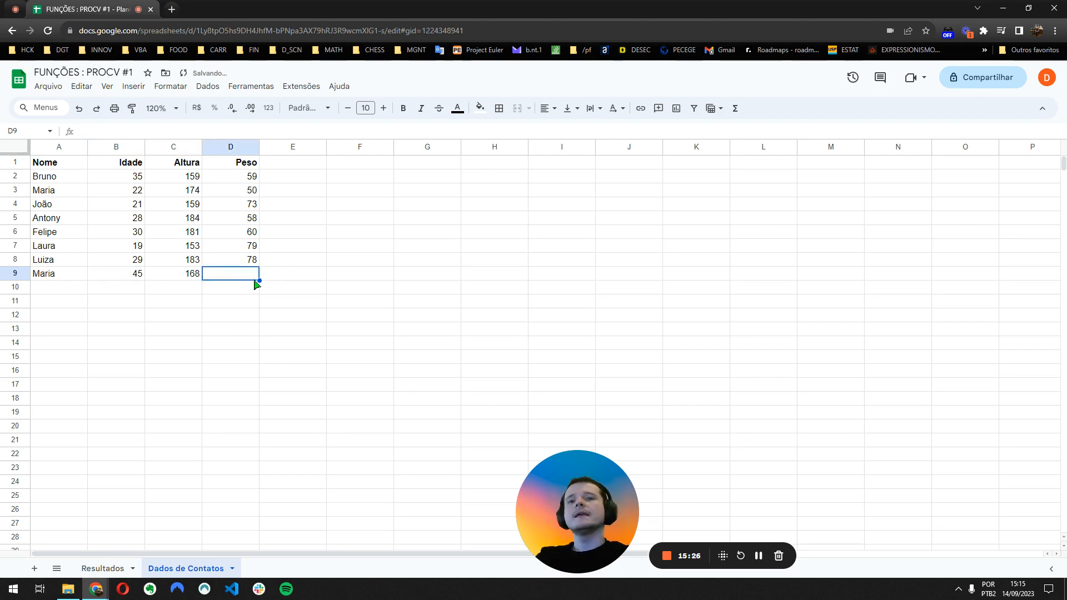
pyautogui.write('5')
pyautogui.press('BackSpace')
pyautogui.write('65')
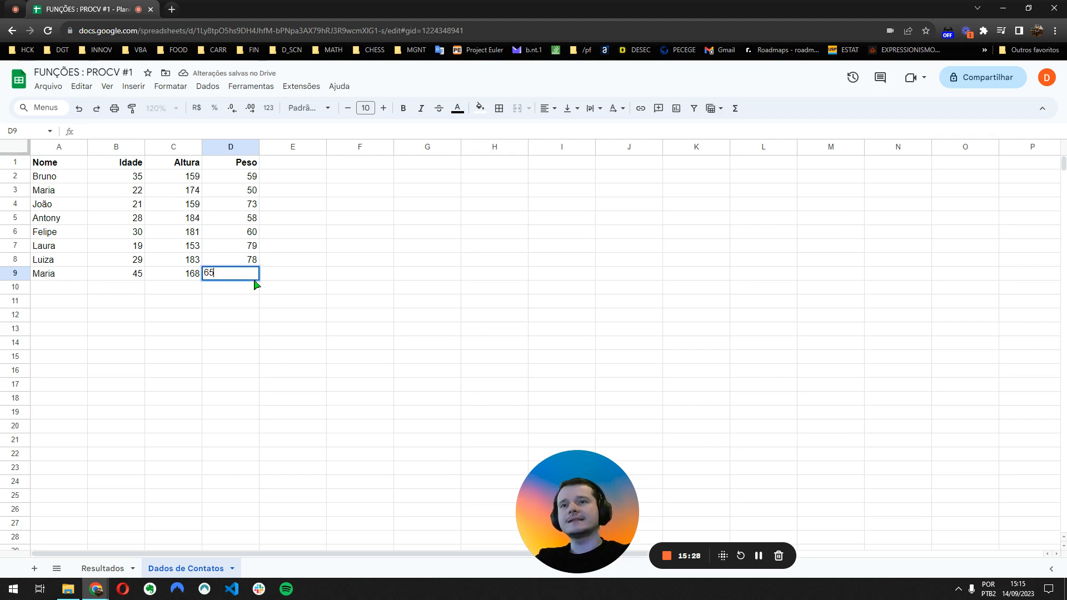
pyautogui.press('Return')
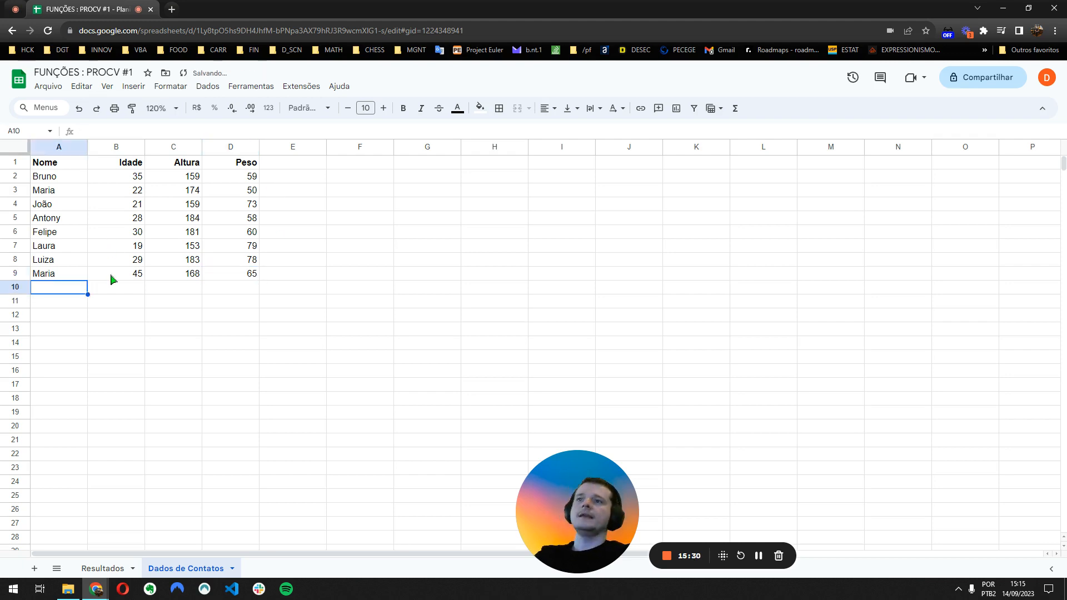
# - Set the search key in A6 of Resultados to the duplicated first name and check the PROCV formula in B6
pyautogui.click(100, 569)
pyautogui.click(52, 247)
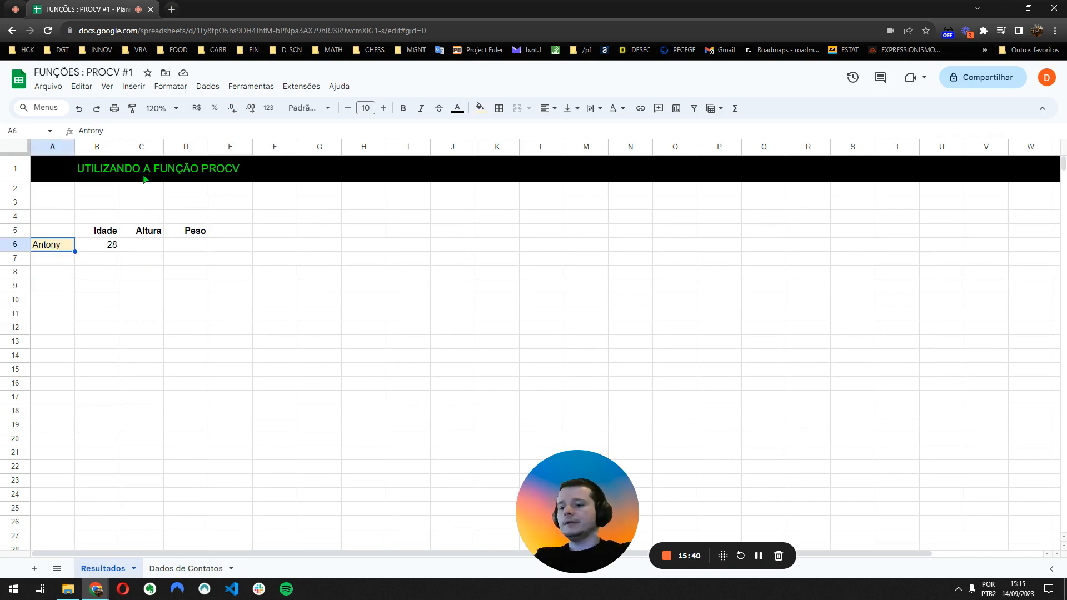
pyautogui.write('Maria')
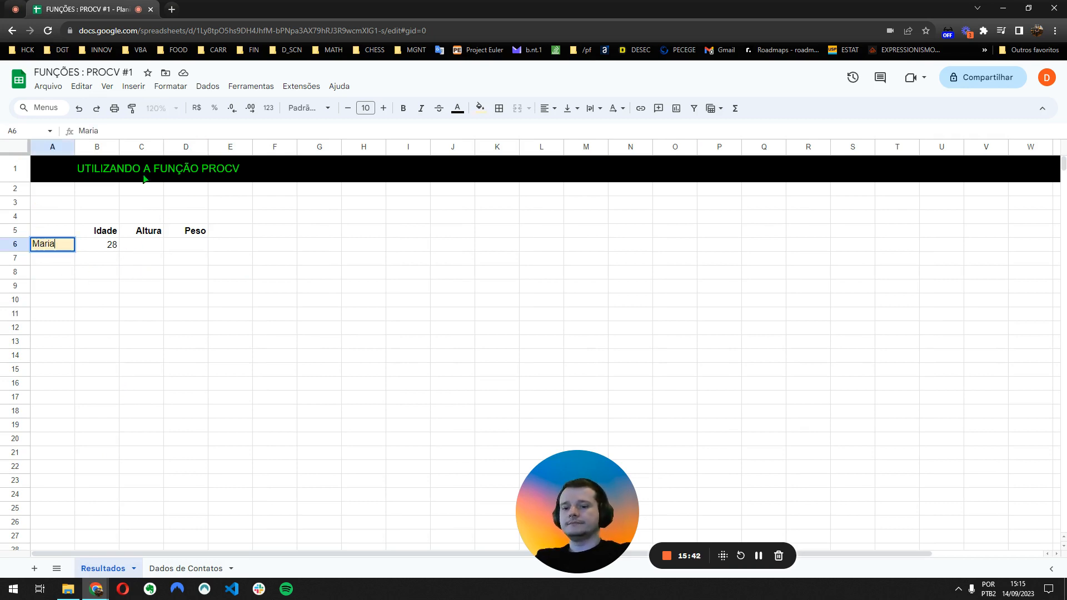
pyautogui.press('Return')
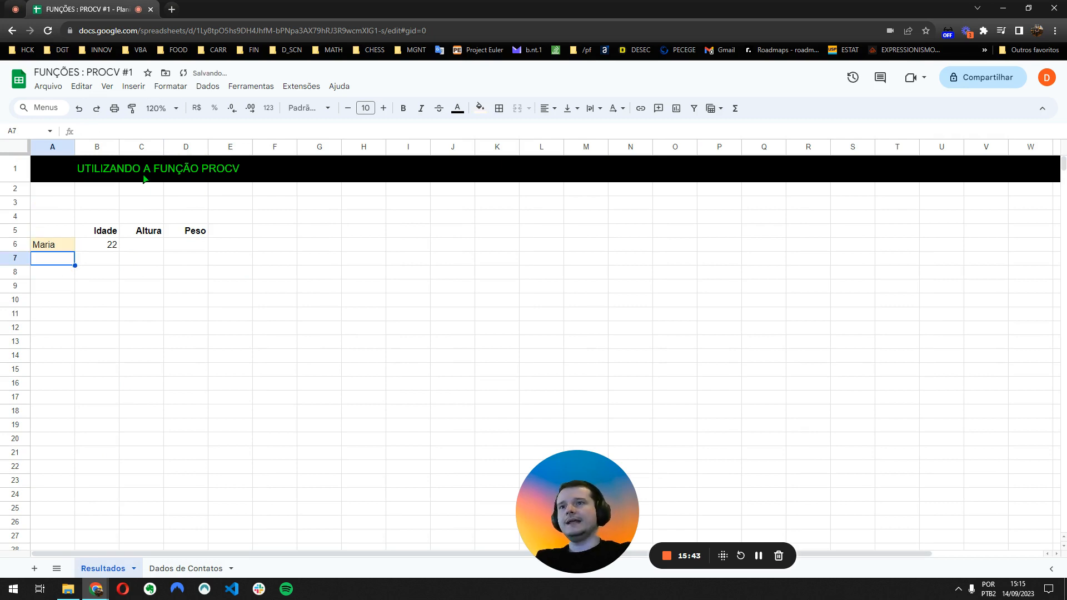
pyautogui.click(95, 245)
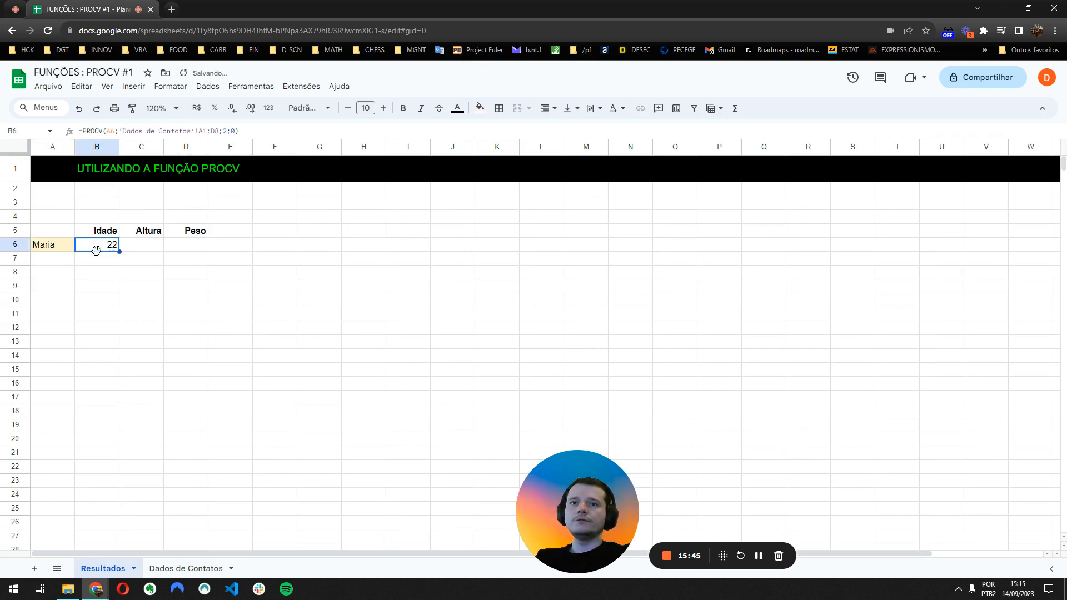
# - Compare the two records sharing the same name in rows 3 and 9 of Dados de Contatos, including their Idade values
pyautogui.click(175, 569)
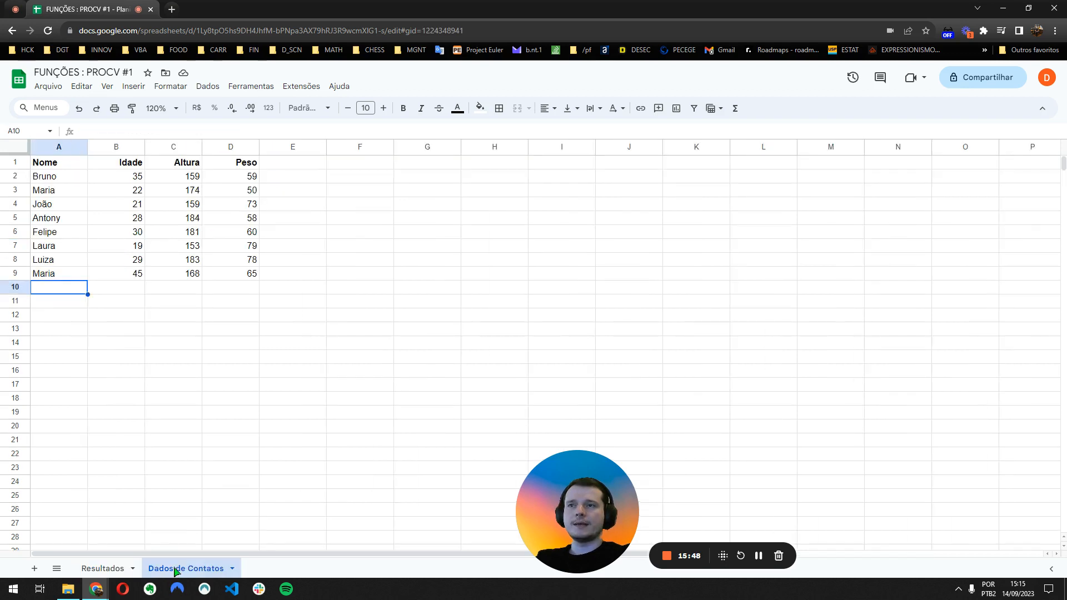
pyautogui.click(74, 194)
pyautogui.click(117, 194)
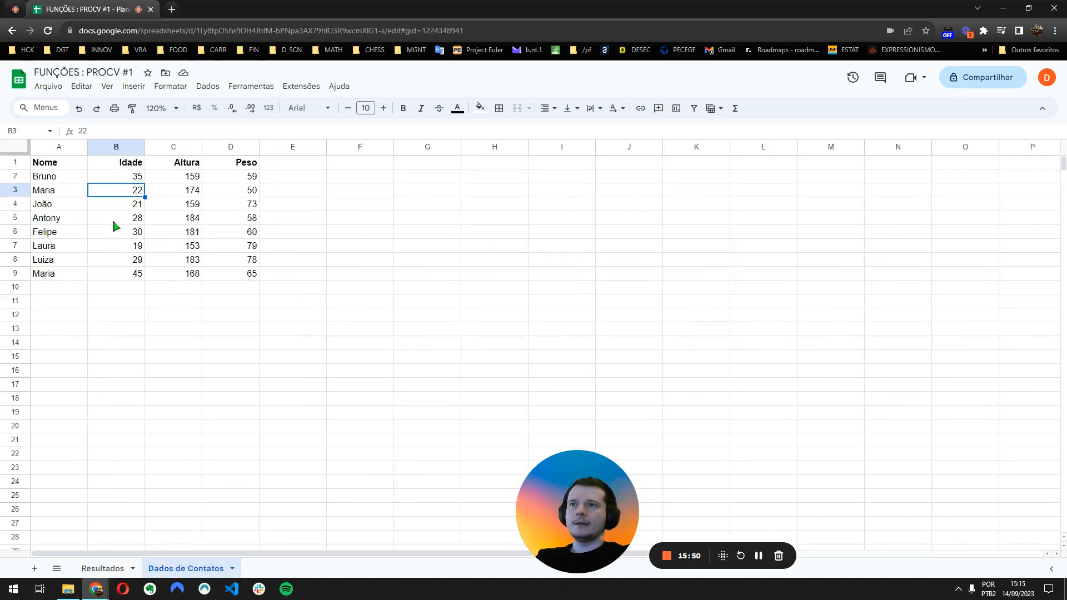
pyautogui.click(61, 276)
pyautogui.click(118, 276)
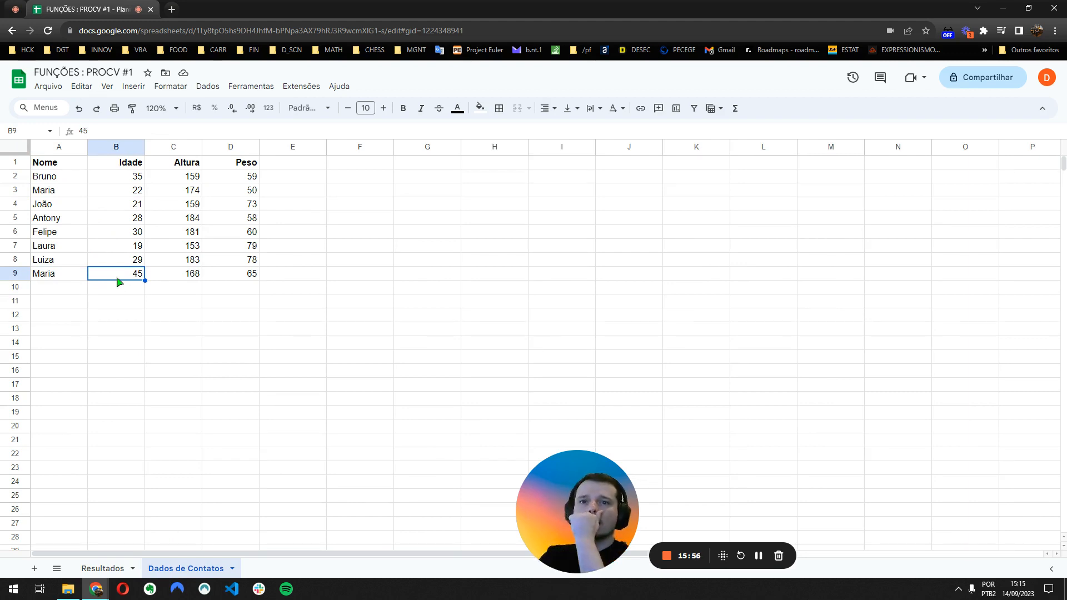
pyautogui.click(59, 289)
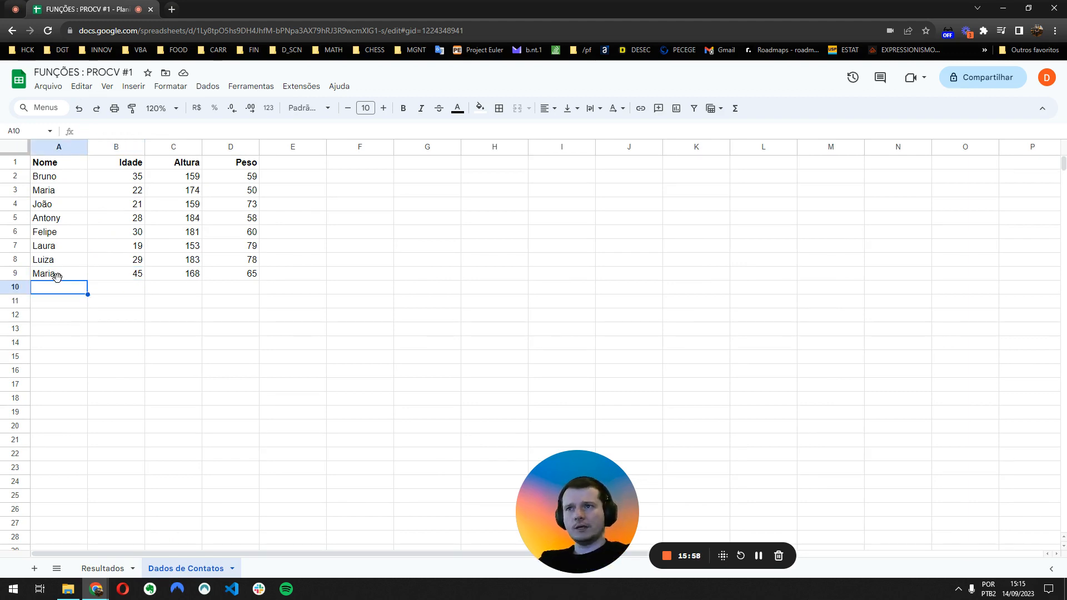
pyautogui.click(63, 276)
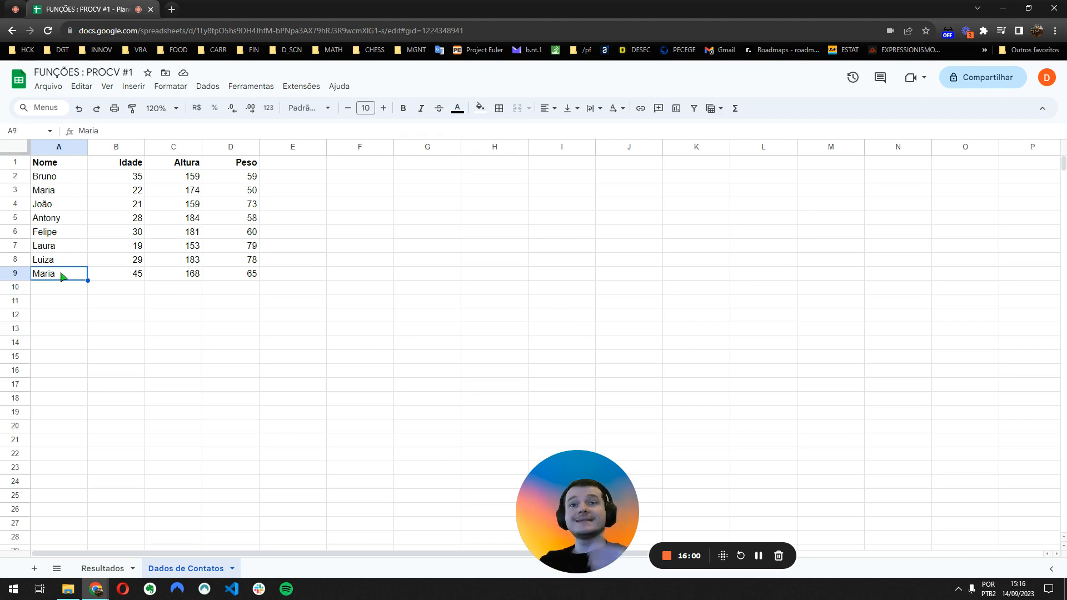
pyautogui.click(61, 190)
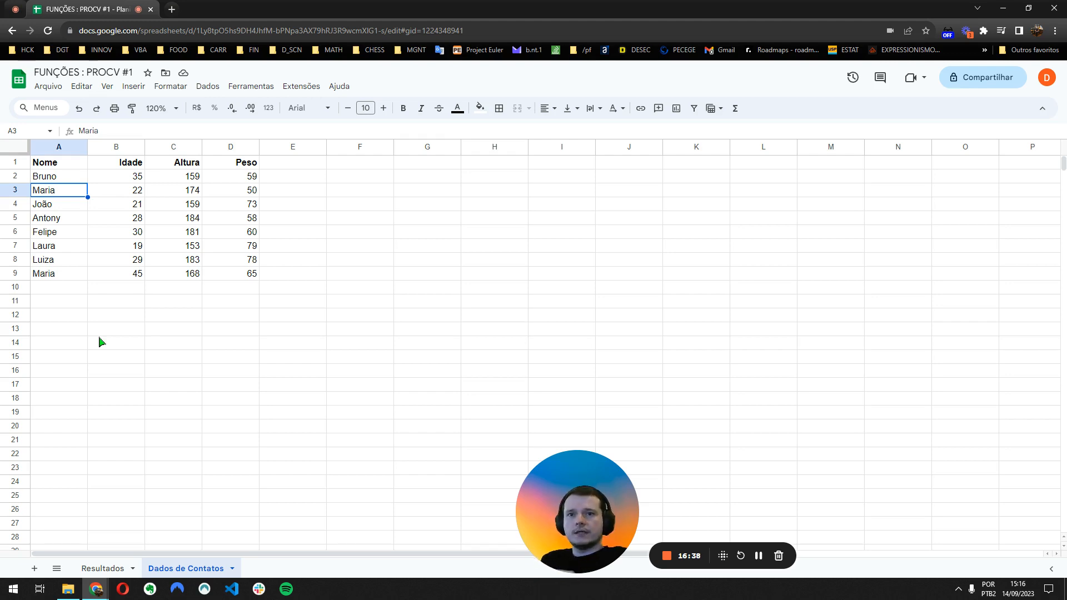
pyautogui.moveTo(37, 161); pyautogui.dragTo(255, 292)
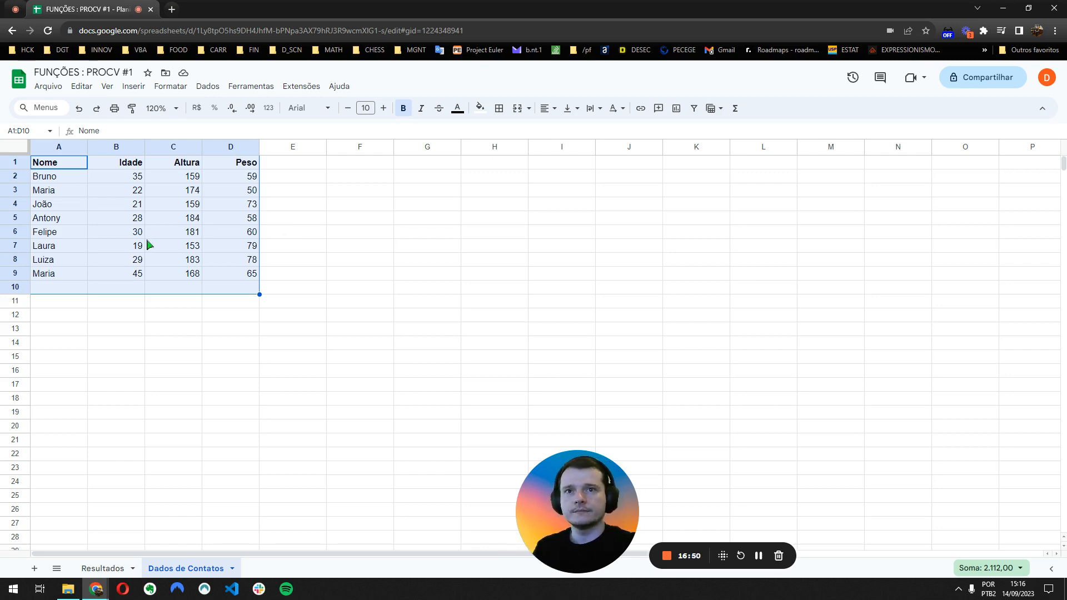
pyautogui.click(97, 277)
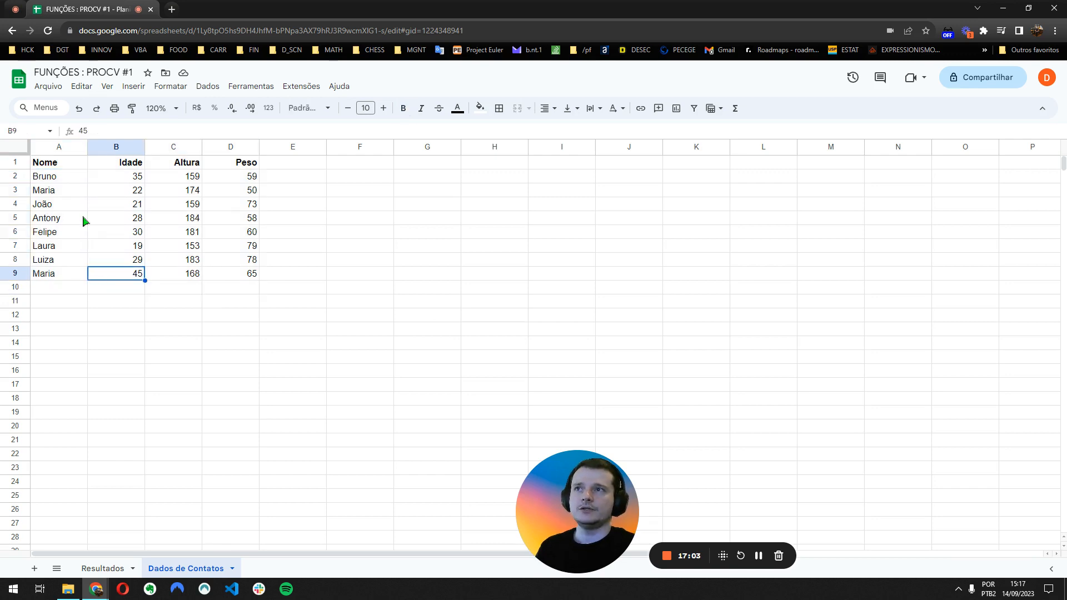
# - Insert a column before Nome in Dados de Contatos and enter the header "Cód. Contato" in A1
pyautogui.click(62, 148)
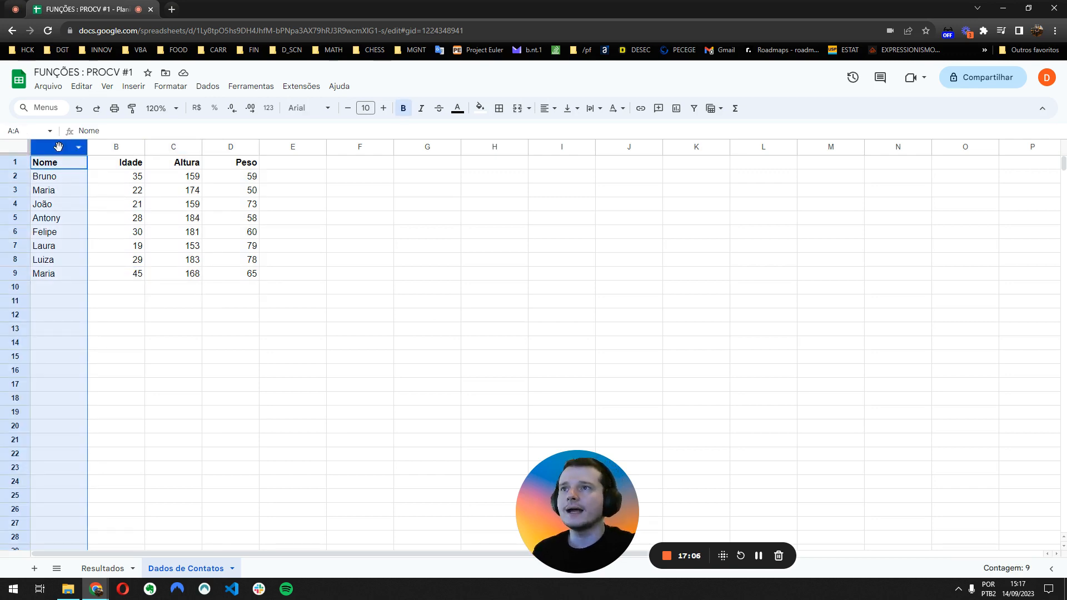
pyautogui.rightClick(59, 147)
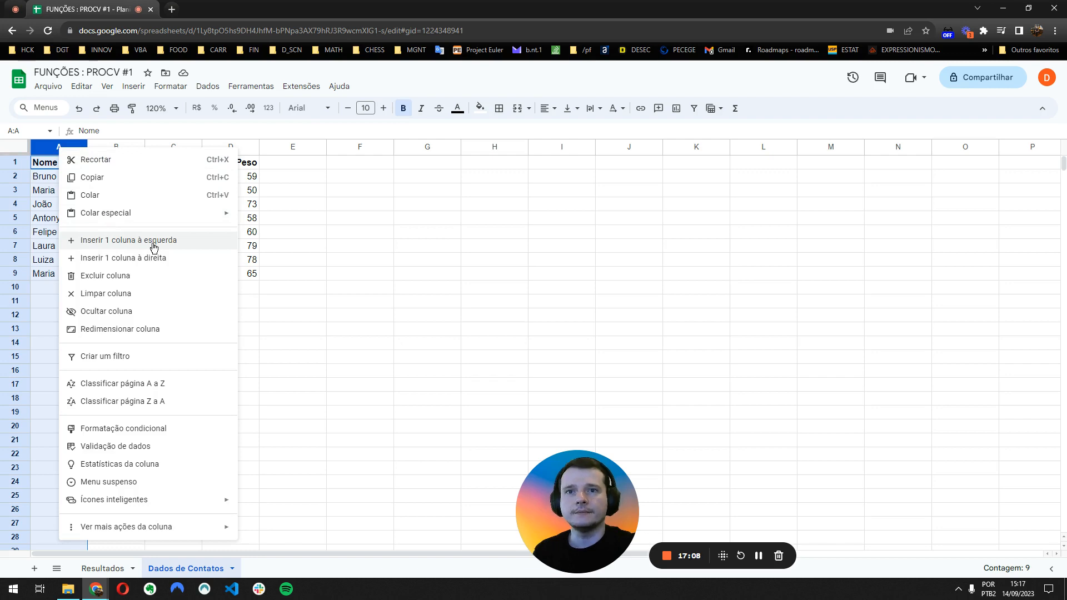
pyautogui.click(154, 247)
pyautogui.click(67, 167)
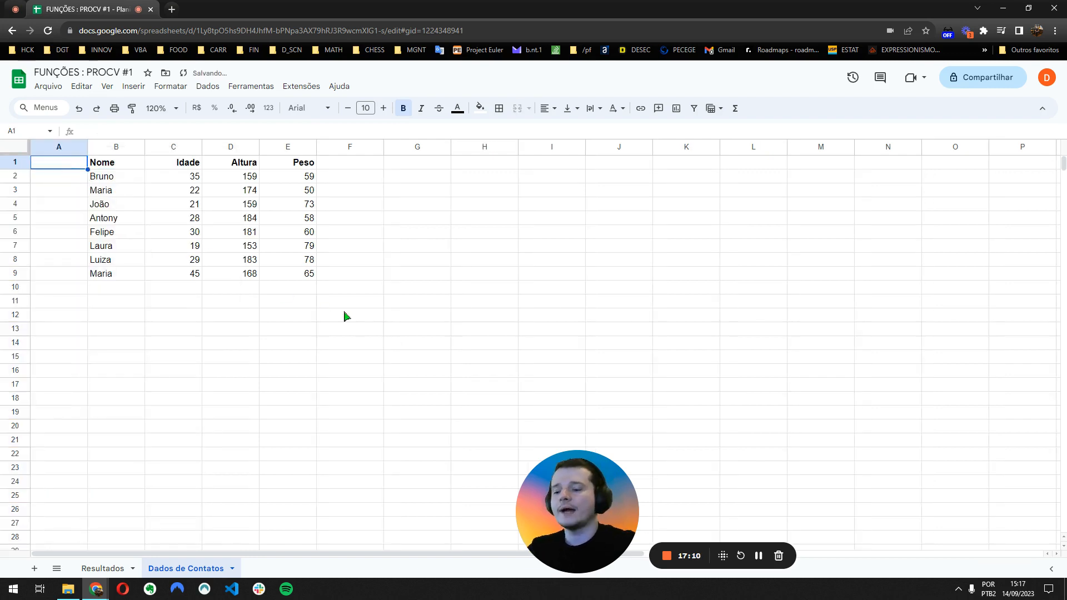
pyautogui.write('C')
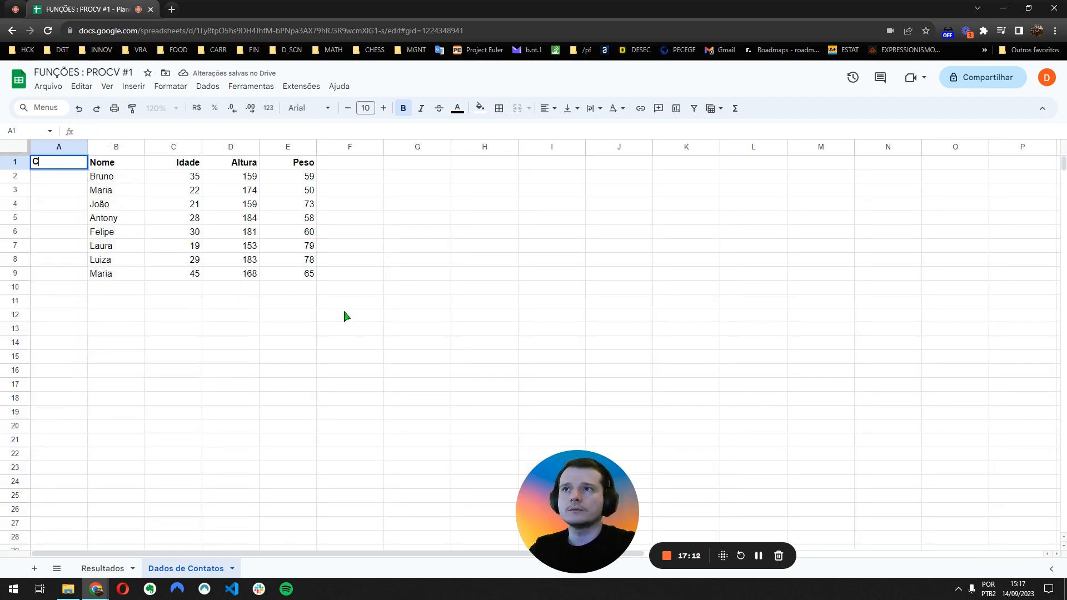
pyautogui.write('ód. Contato')
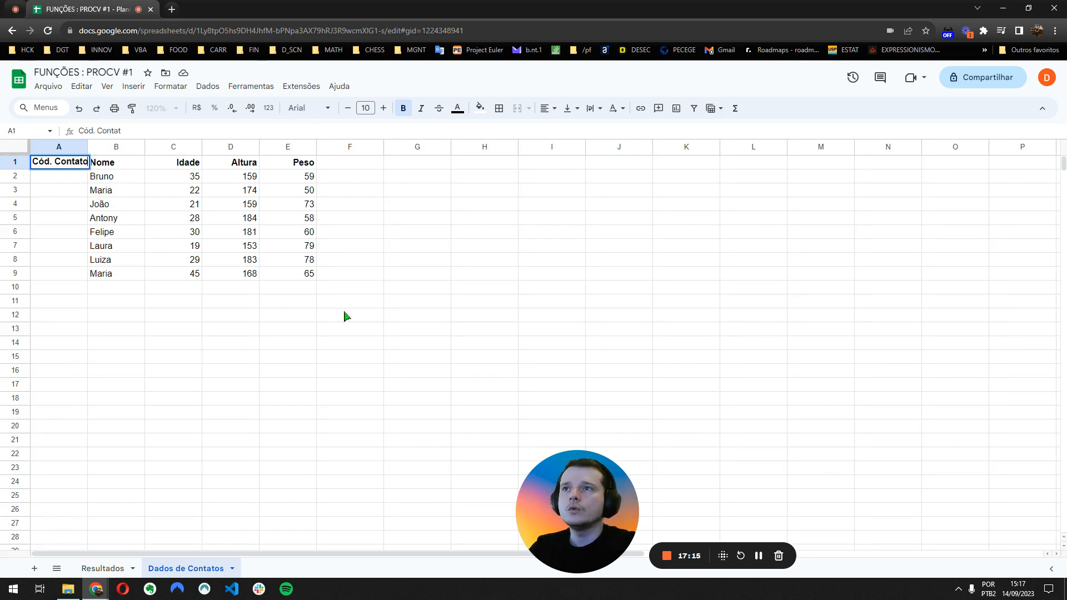
pyautogui.press('Return')
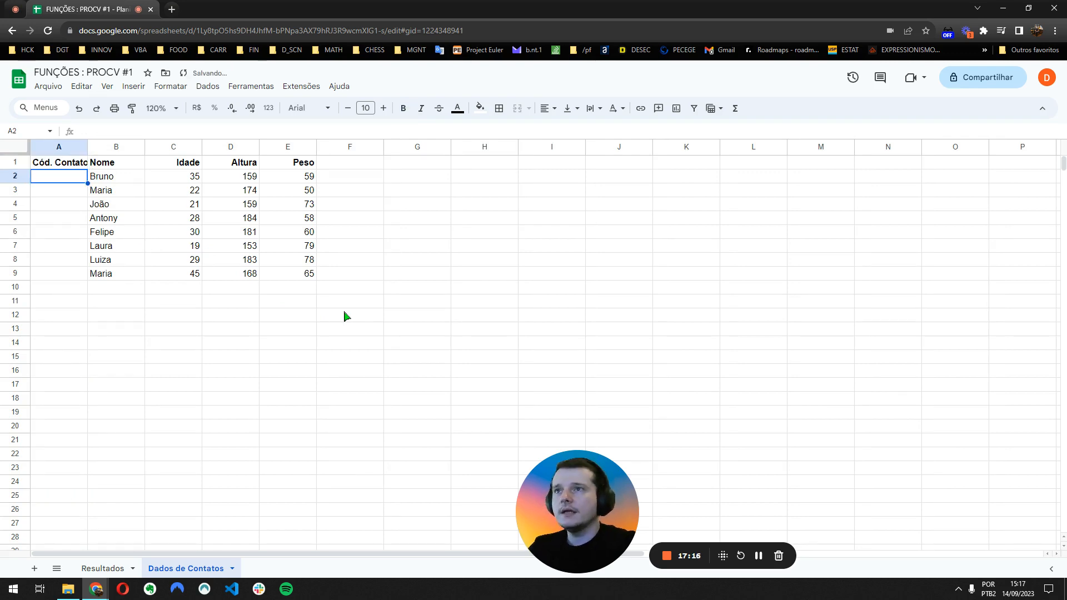
# - Number the contacts sequentially from 1 to 8 in cells A2:A9 under Cód. Contato
pyautogui.write('1')
pyautogui.press('Return')
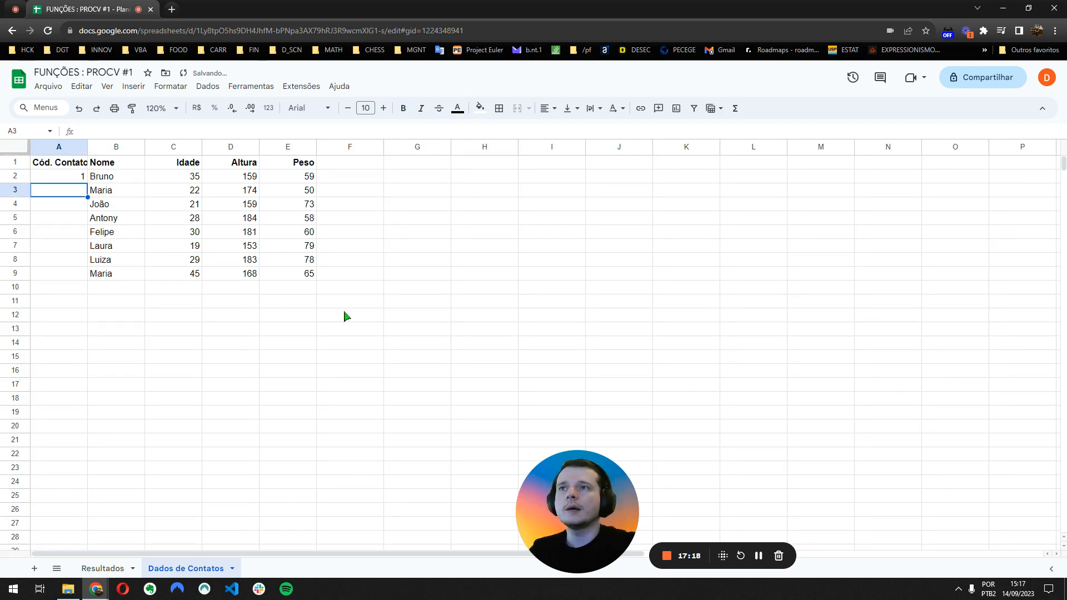
pyautogui.write('2')
pyautogui.press('Return')
pyautogui.write('3')
pyautogui.press('Return')
pyautogui.write('4')
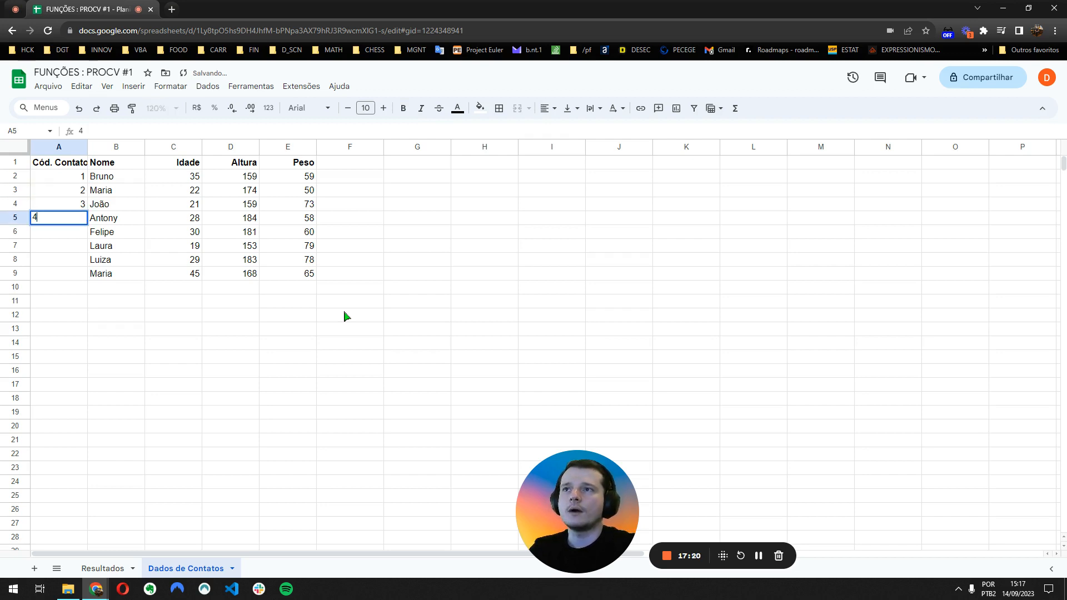
pyautogui.press('Return')
pyautogui.write('5')
pyautogui.press('Return')
pyautogui.write('6')
pyautogui.press('Return')
pyautogui.write('7')
pyautogui.press('Return')
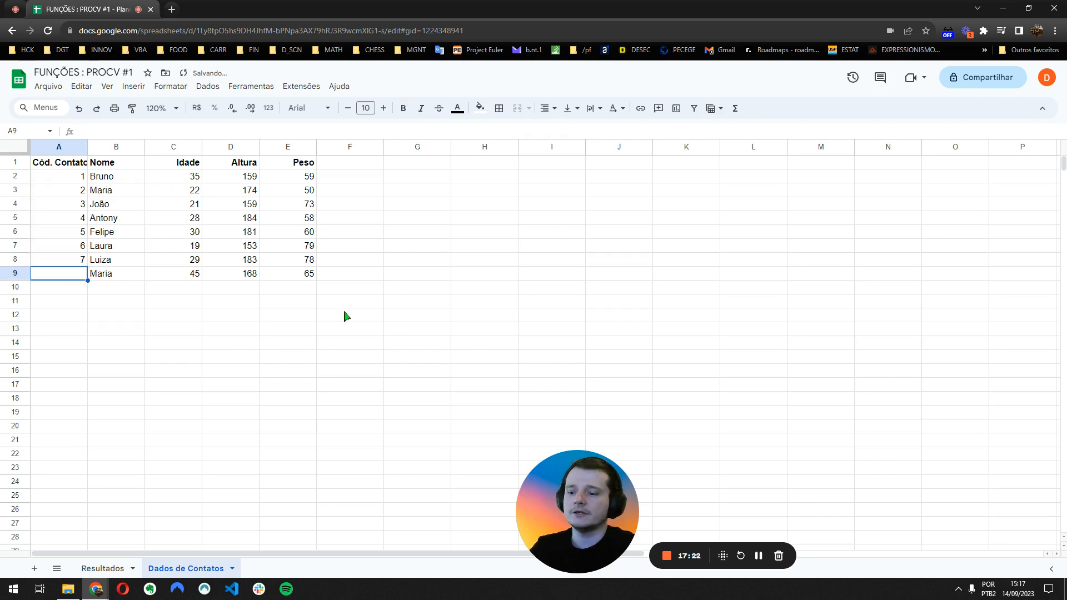
pyautogui.write('8')
pyautogui.press('Return')
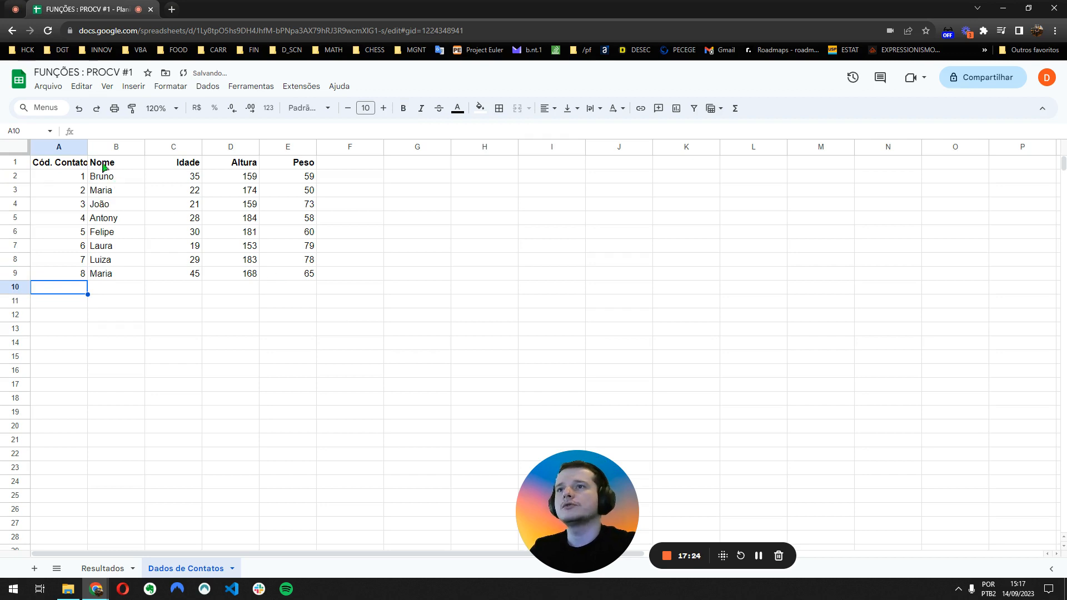
# - Widen column A slightly to fit the Cód. Contato header and center the column's contents horizontally
pyautogui.moveTo(89, 148); pyautogui.dragTo(96, 148)
pyautogui.click(67, 148)
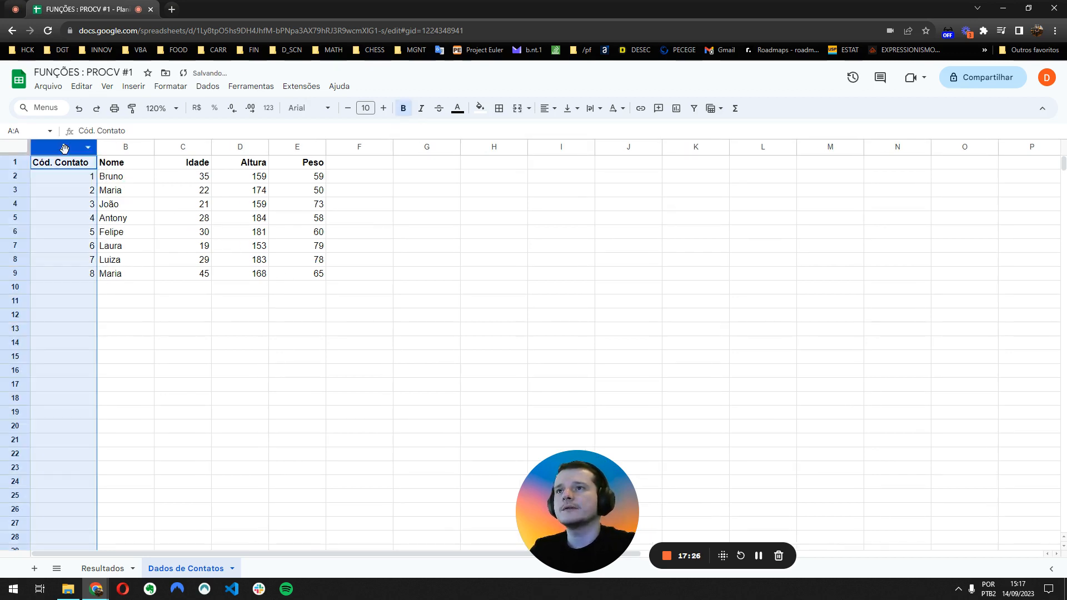
pyautogui.click(547, 109)
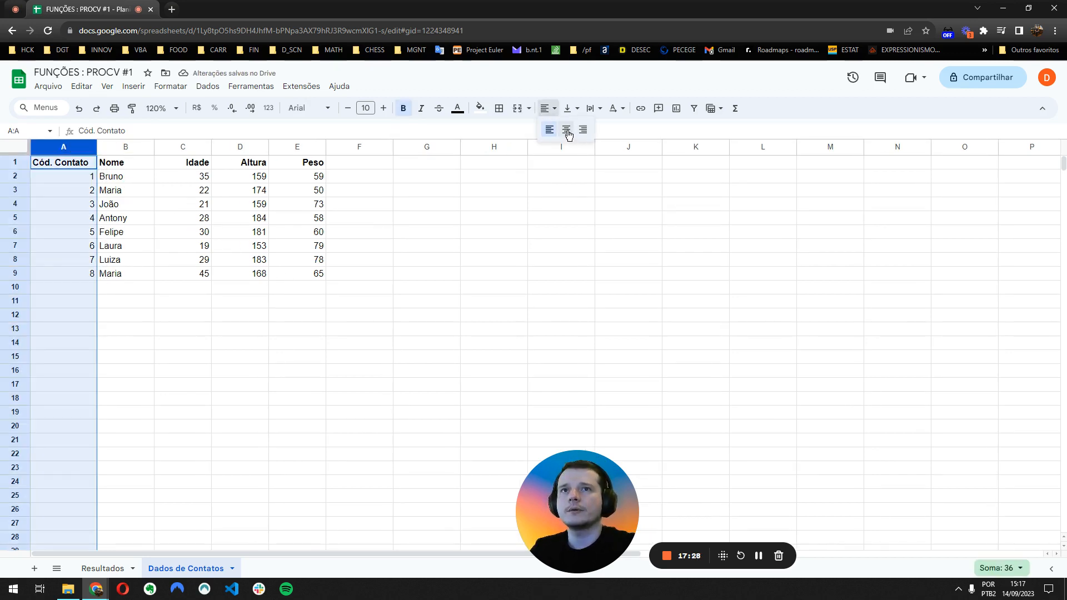
pyautogui.click(568, 128)
pyautogui.click(192, 385)
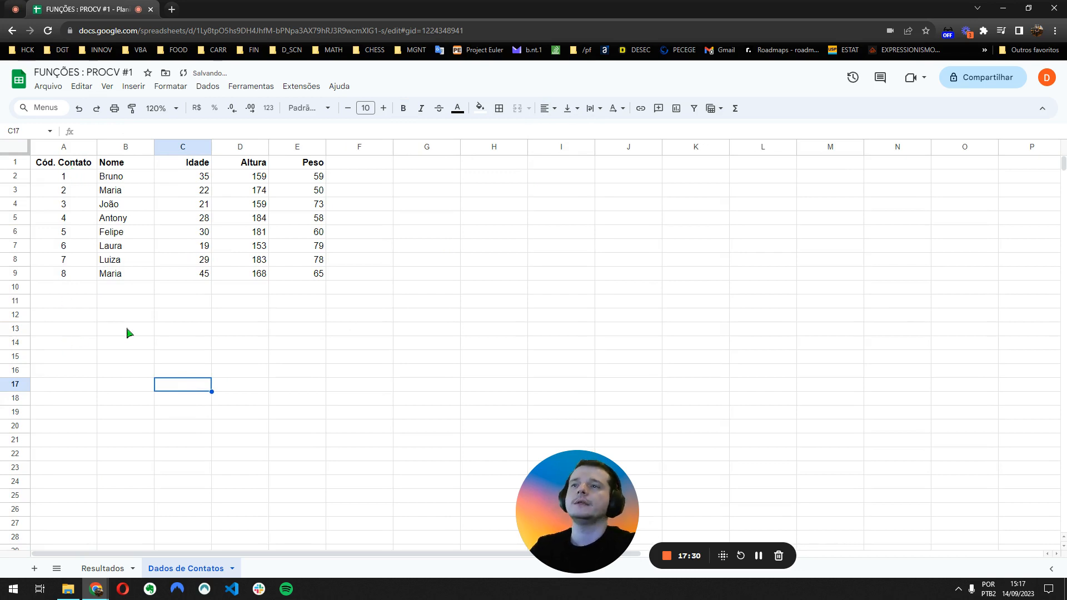
# - Compare the Cód. Contato values of the two records sharing the same name in rows 3 and 9
pyautogui.click(111, 193)
pyautogui.click(79, 197)
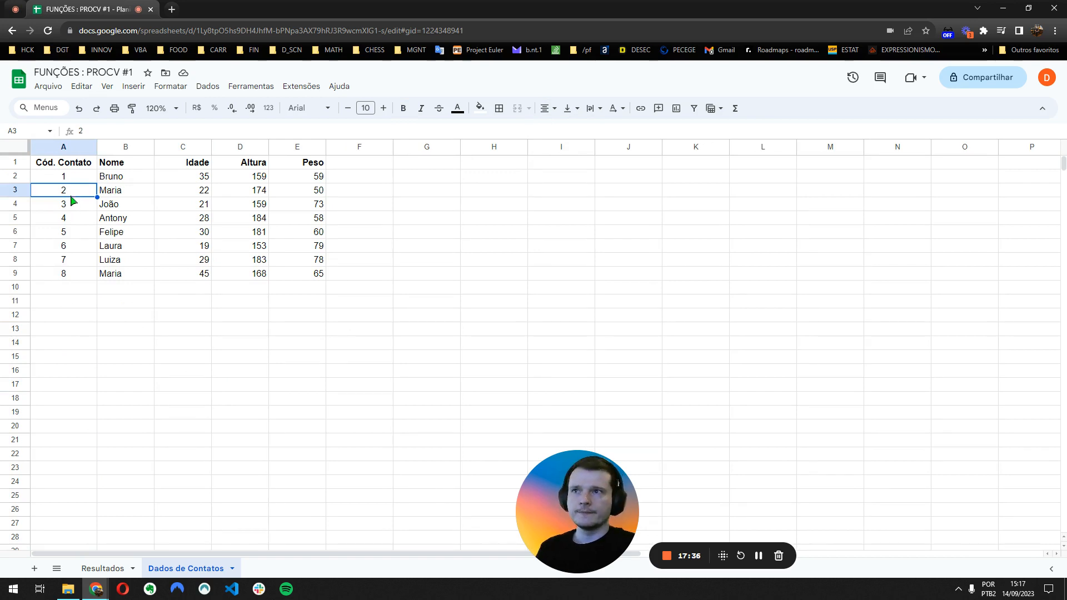
pyautogui.click(120, 278)
pyautogui.click(79, 277)
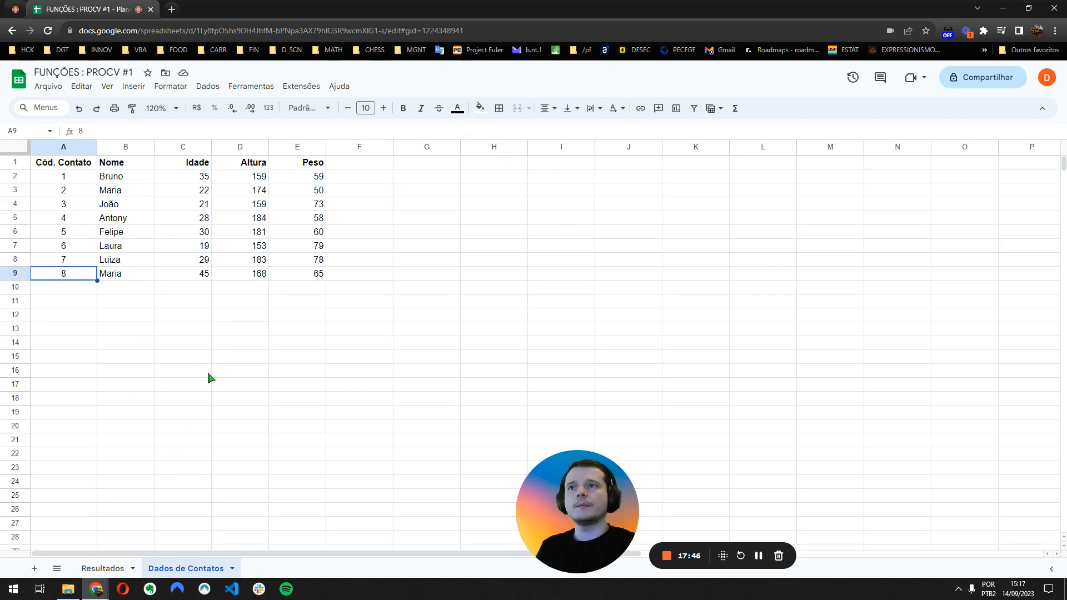
# - Enter the header "Cód." in cell A5 of the Resultados sheet
pyautogui.click(106, 568)
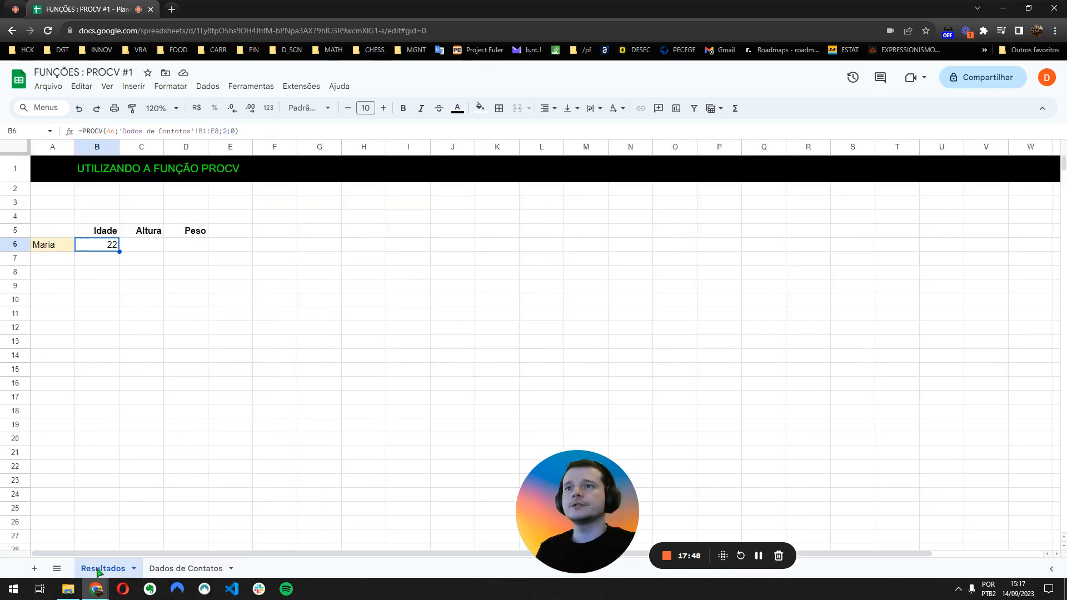
pyautogui.click(58, 230)
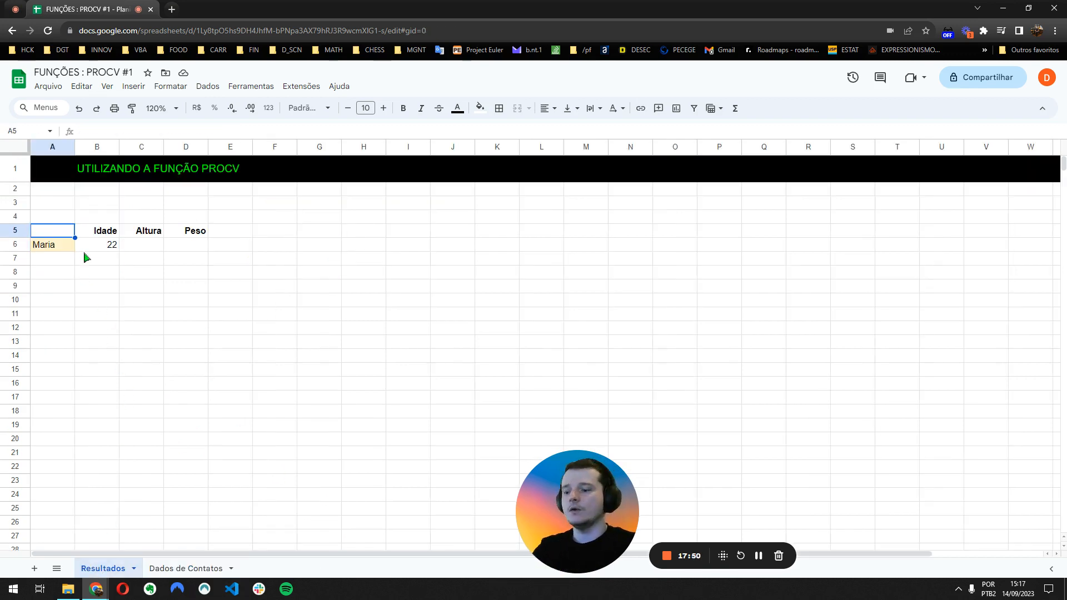
pyautogui.write('Cód')
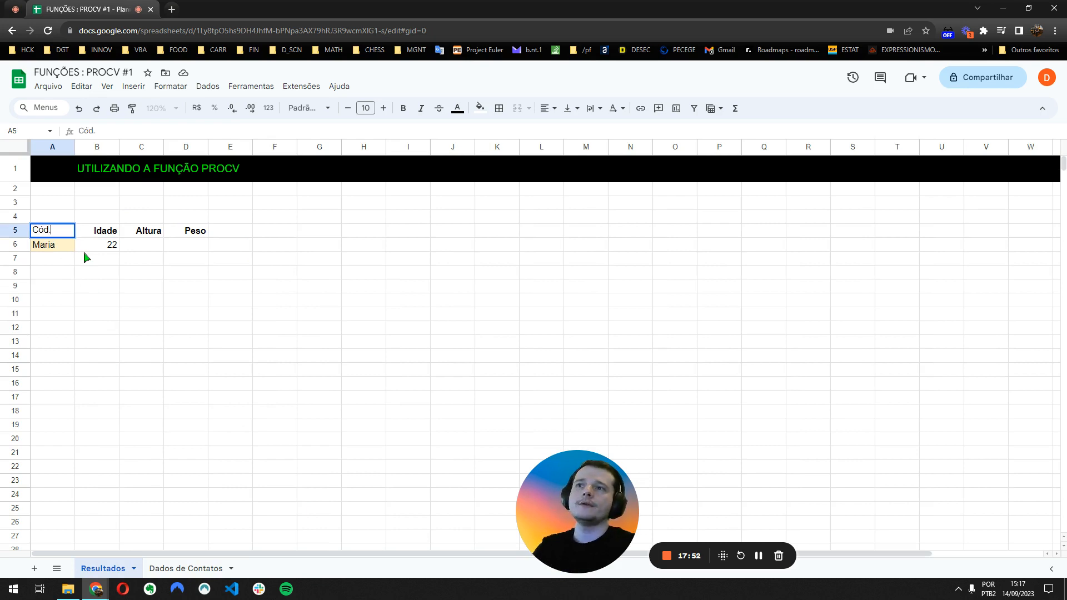
pyautogui.write('.')
pyautogui.press('Return')
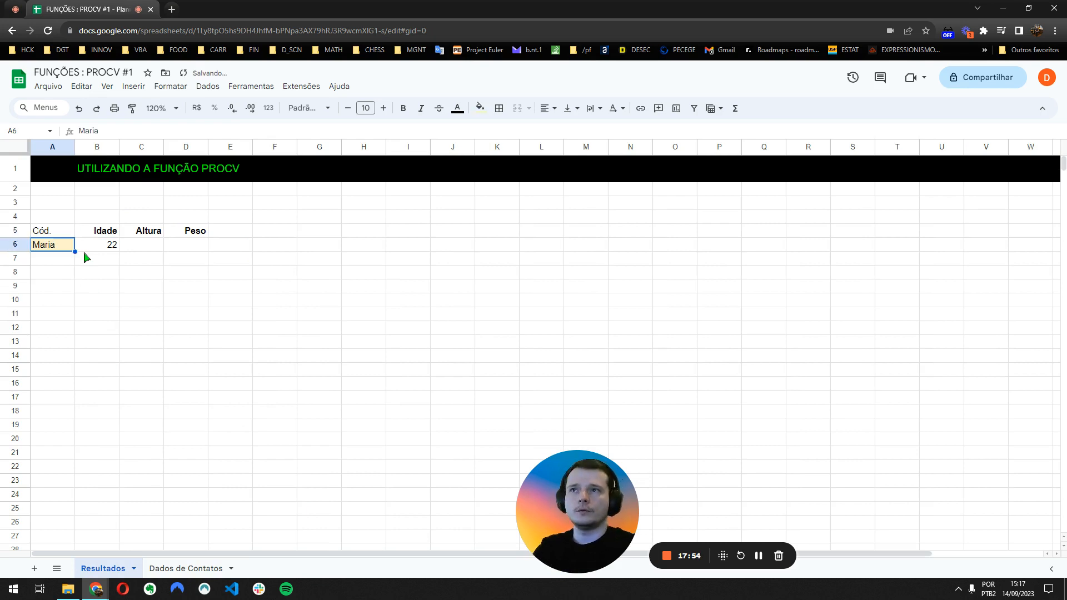
# - Shift the Idade, Altura and Peso block one column over to start at column C, and enter the header "Nome" in B5
pyautogui.moveTo(97, 230); pyautogui.dragTo(148, 231)
pyautogui.click(107, 231)
pyautogui.write('Nome')
pyautogui.press('Return')
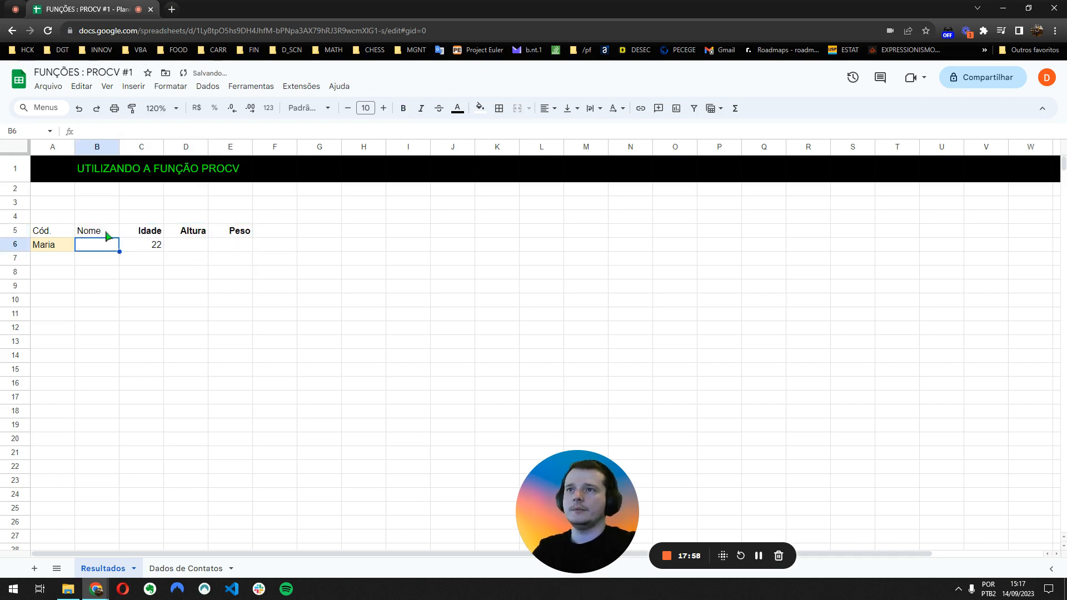
# - Make the Nome and Cód. headers in B5 and A5 bold
pyautogui.press('Up')
pyautogui.hotkey('ctrl', 'b')
pyautogui.press('Left')
pyautogui.hotkey('ctrl', 'b')
pyautogui.press('Down')
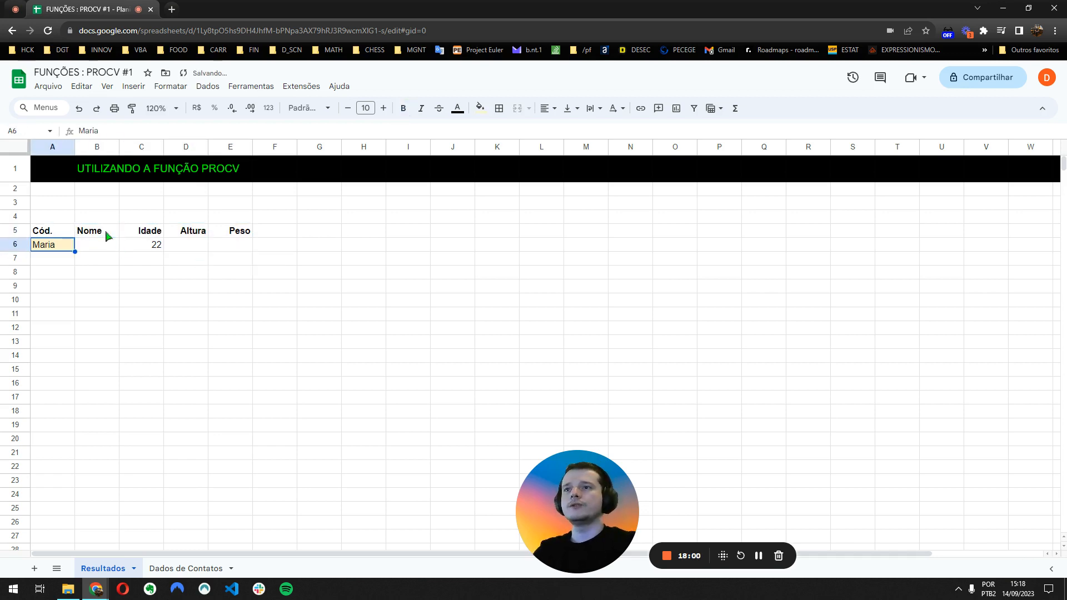
# - Clear the old search name in A6 and the old Idade formula in C6
pyautogui.press('Delete')
pyautogui.press('Right')
pyautogui.press('Right')
pyautogui.press('Delete')
pyautogui.press('Left')
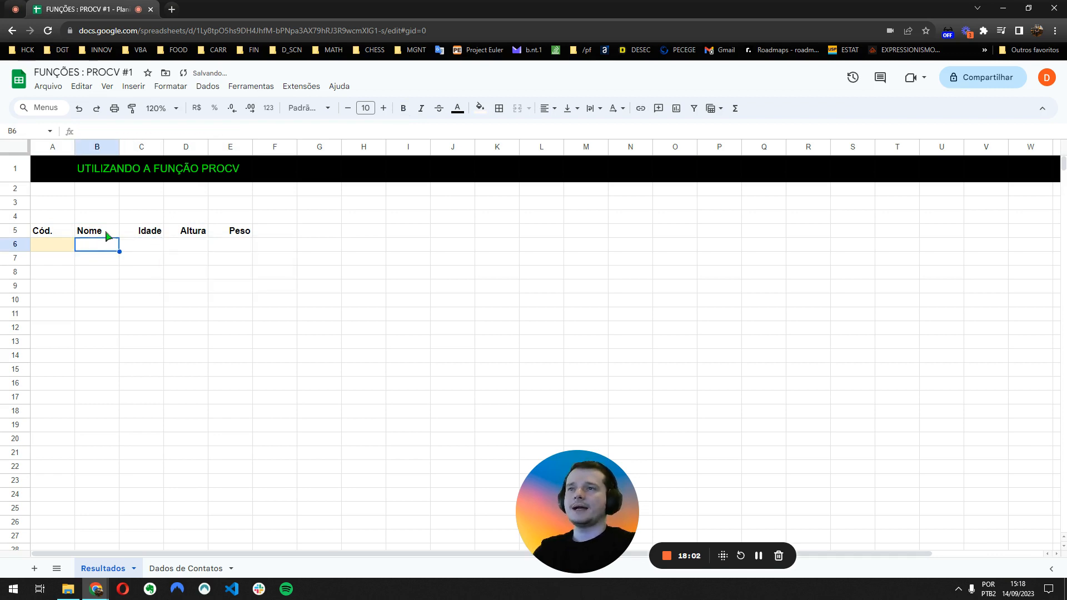
# - Start a PROCV formula in B6 under Nome, with A6 as search key and 'Dados de Contatos'!A1:E9 as range
pyautogui.write('=PROCV(')
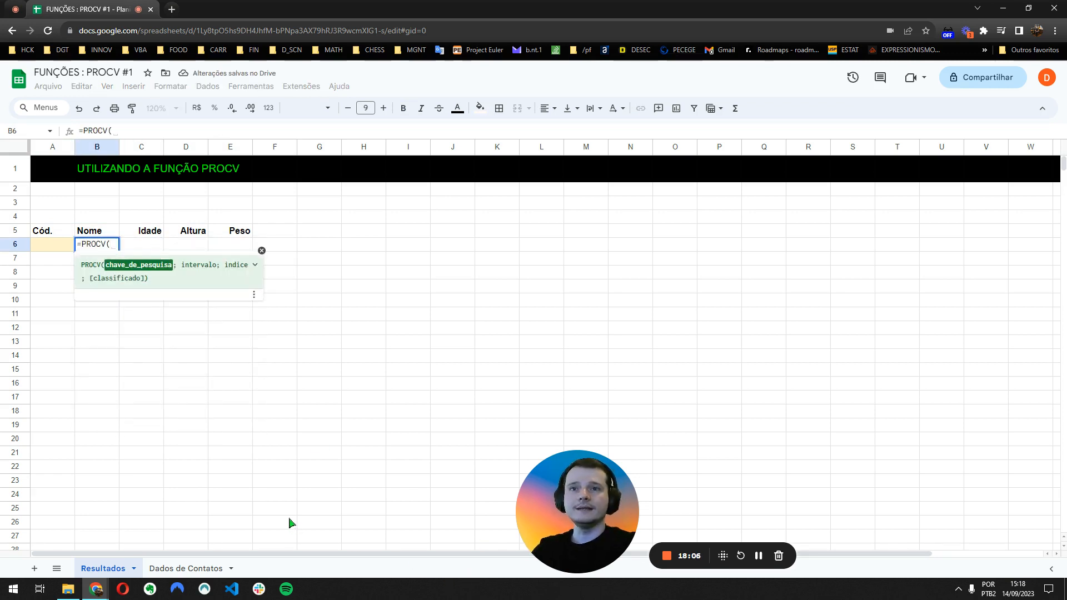
pyautogui.click(51, 250)
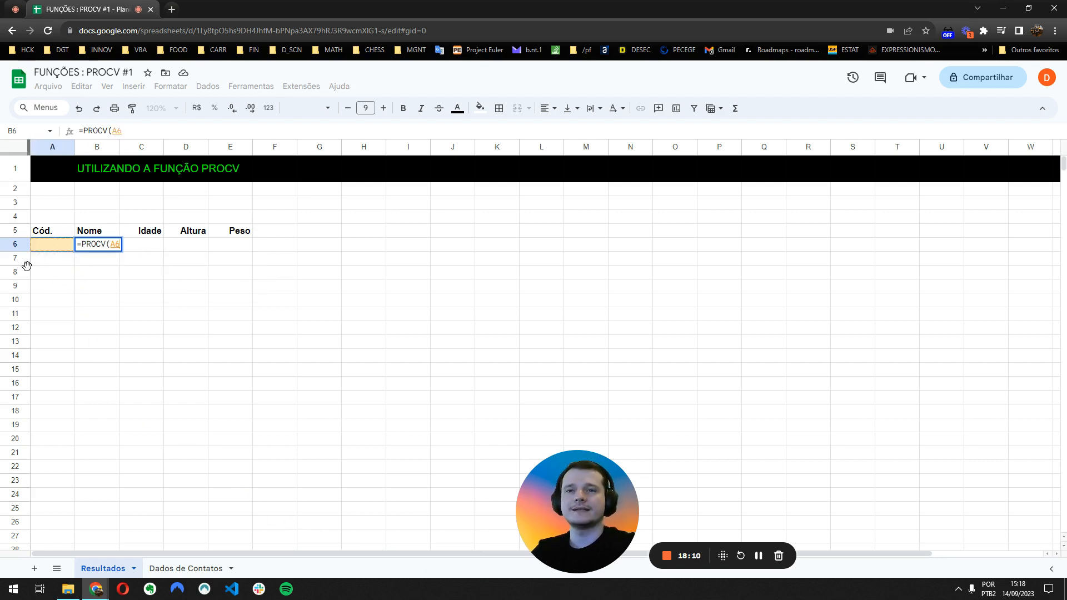
pyautogui.write(';')
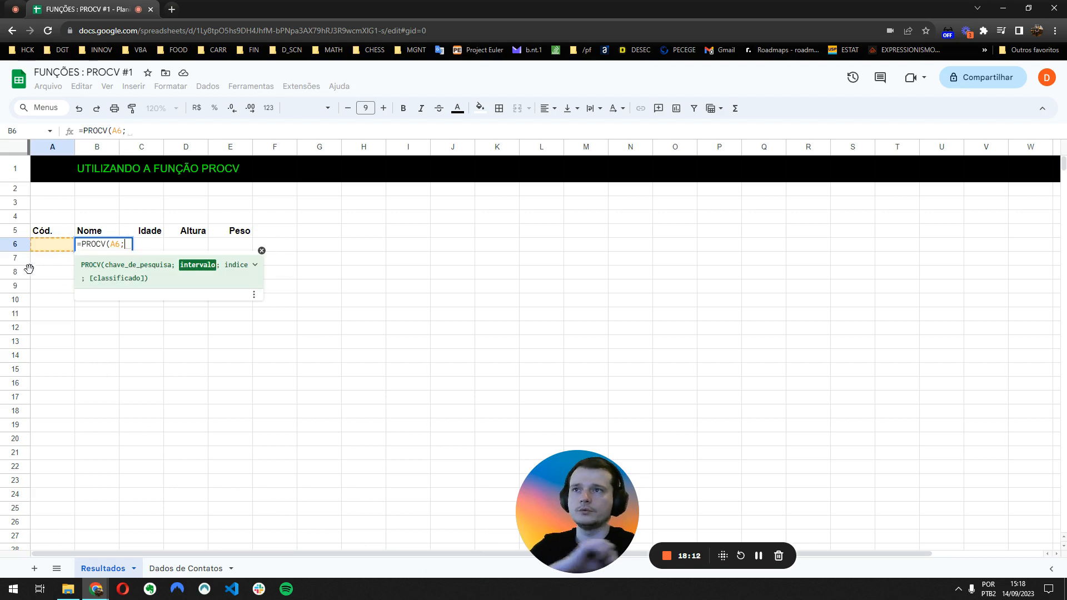
pyautogui.click(189, 569)
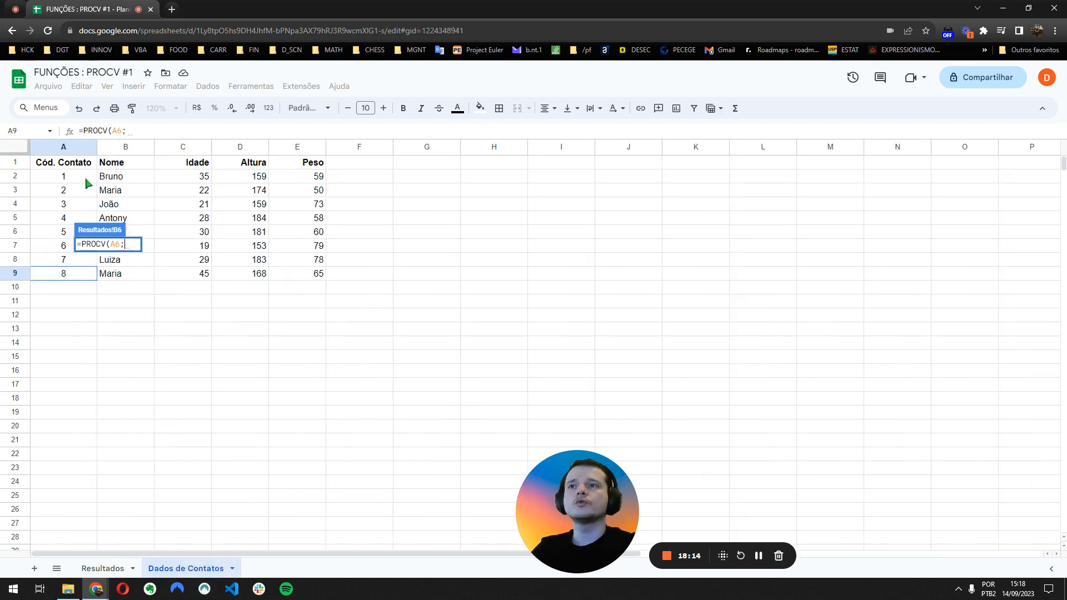
pyautogui.moveTo(79, 165); pyautogui.dragTo(310, 278)
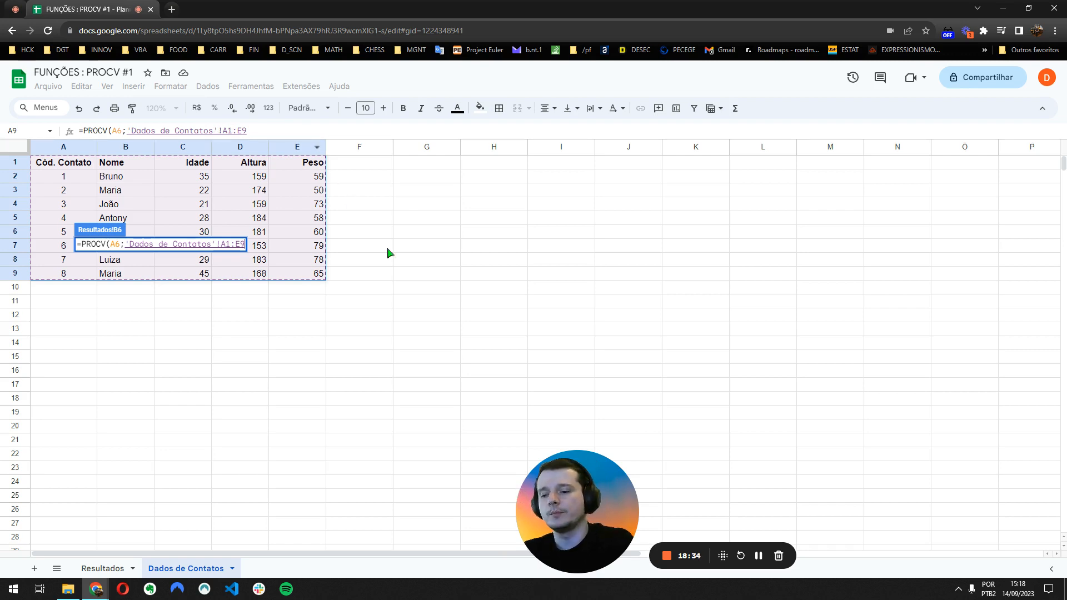
# - Lock the PROCV range as $A$1:$E$9 by adding dollar signs before each column and row, and add the separator for the index argument
pyautogui.click(232, 133)
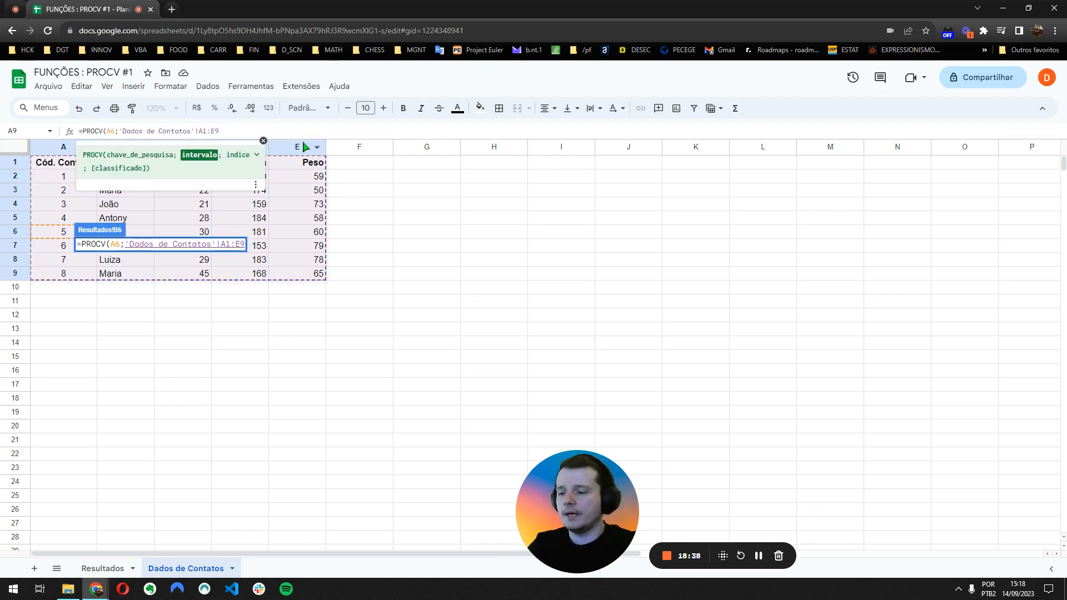
pyautogui.click(201, 132)
pyautogui.write('$')
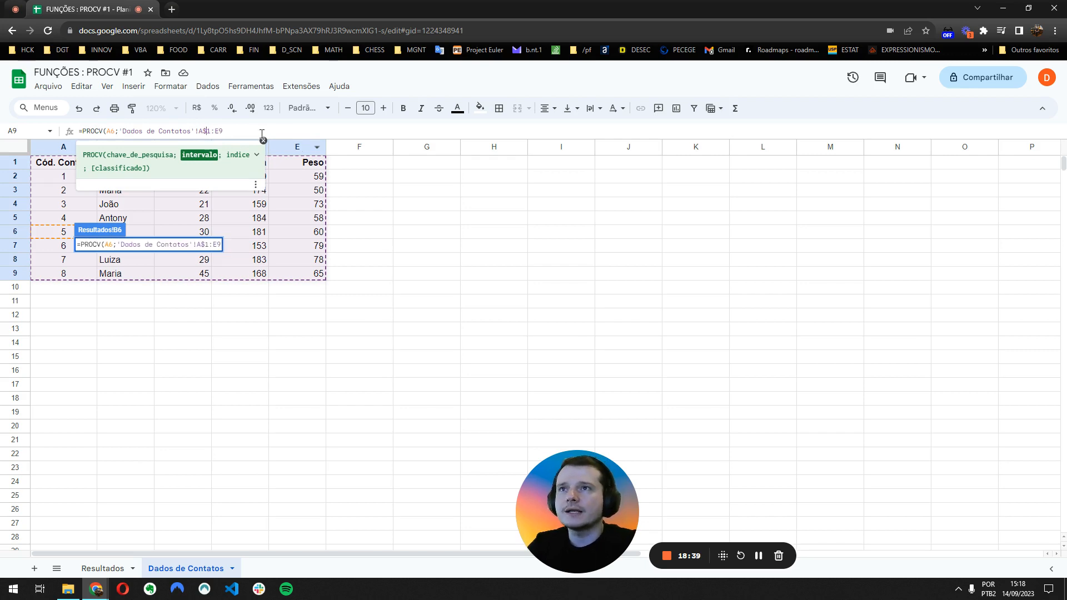
pyautogui.click(199, 131)
pyautogui.write('$')
pyautogui.click(221, 132)
pyautogui.write('$')
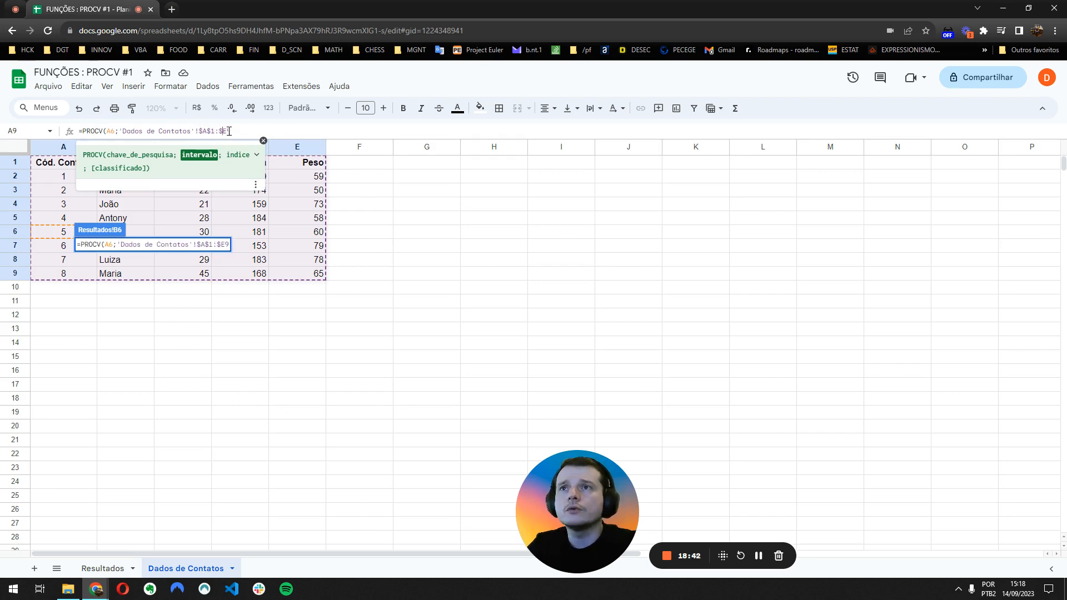
pyautogui.click(228, 131)
pyautogui.write('$')
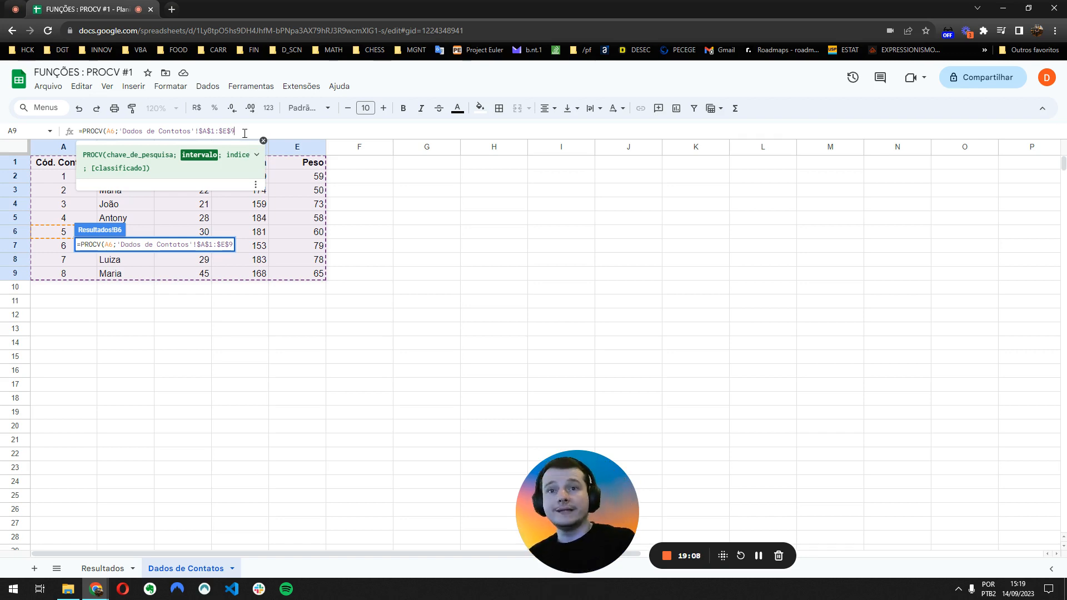
pyautogui.write(';')
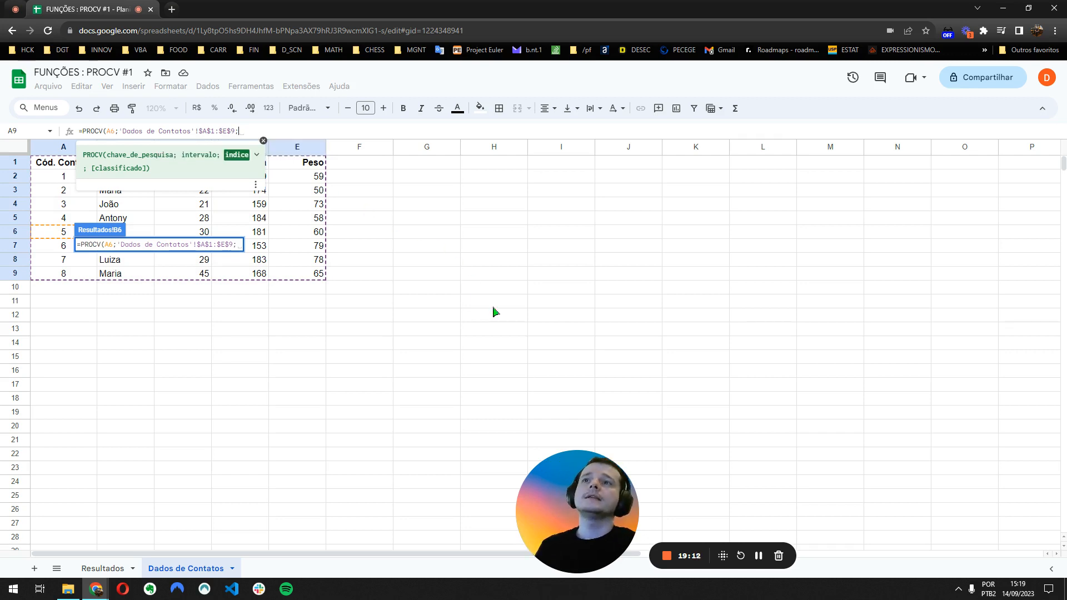
# - Cycle the PROCV range through its mixed, relative and absolute reference forms, ending on $A$1:$E$9
pyautogui.click(215, 131)
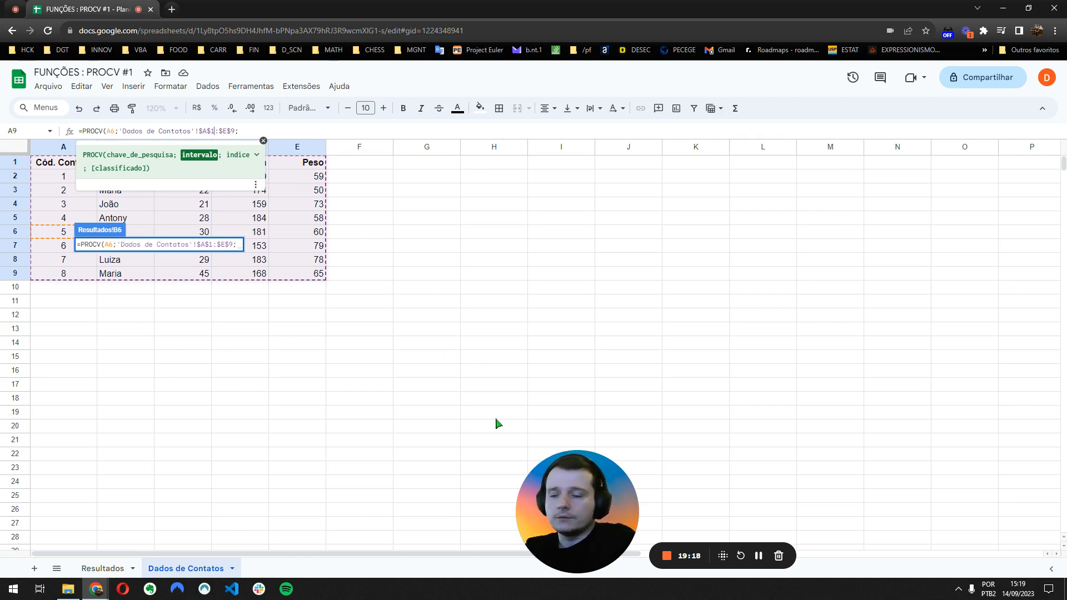
pyautogui.press('F4')
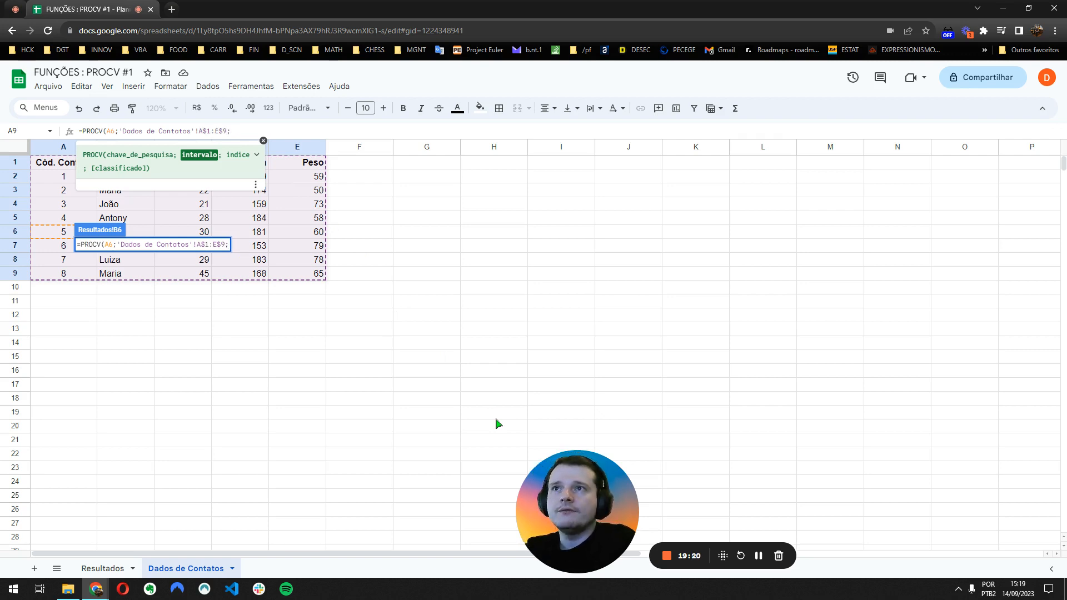
pyautogui.press('F4')
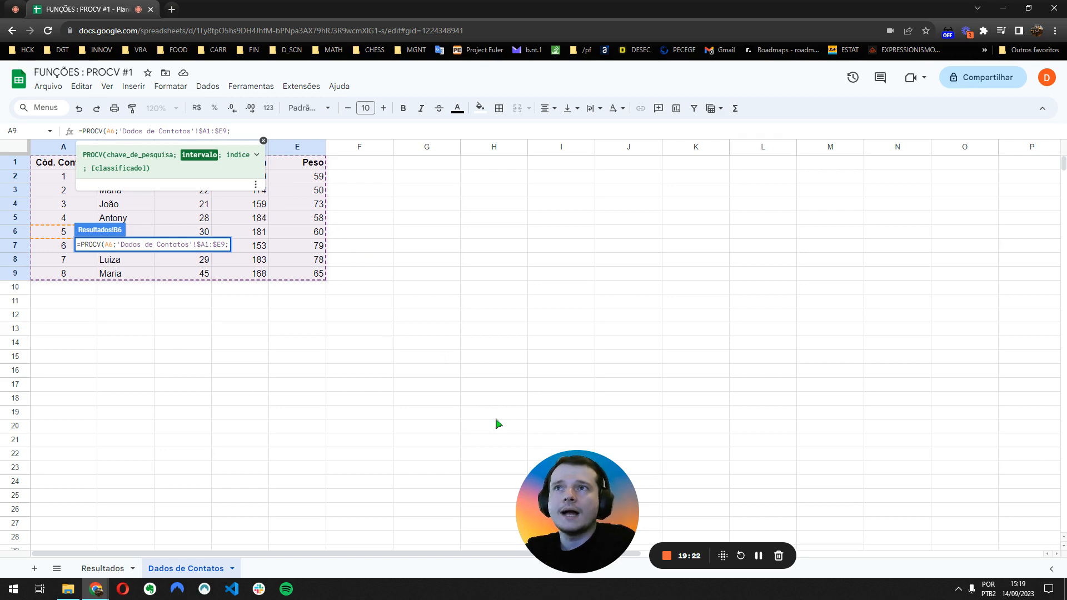
pyautogui.press('F4')
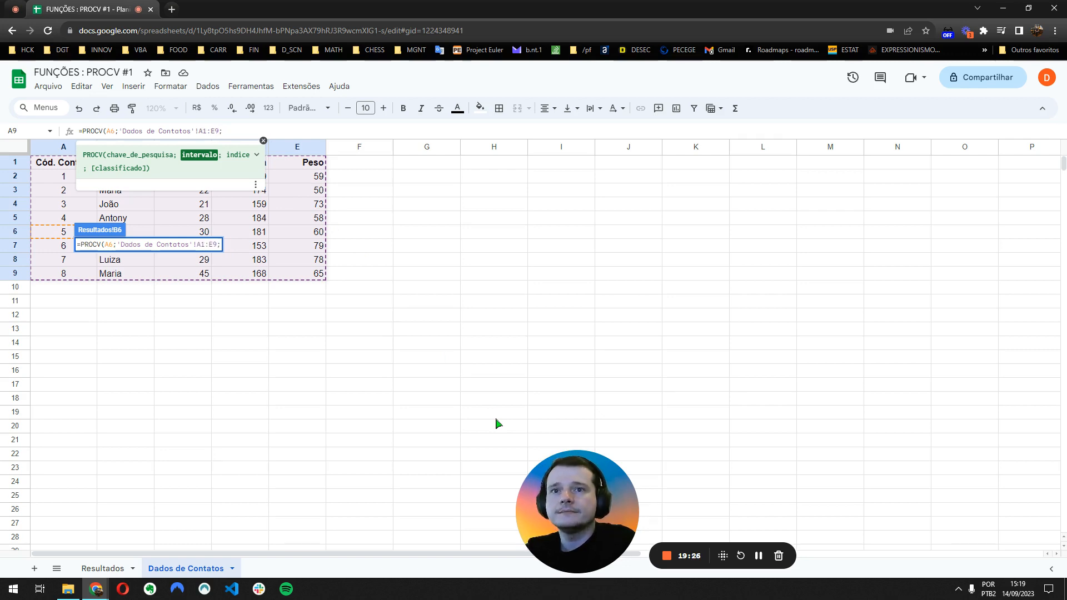
pyautogui.press('F4')
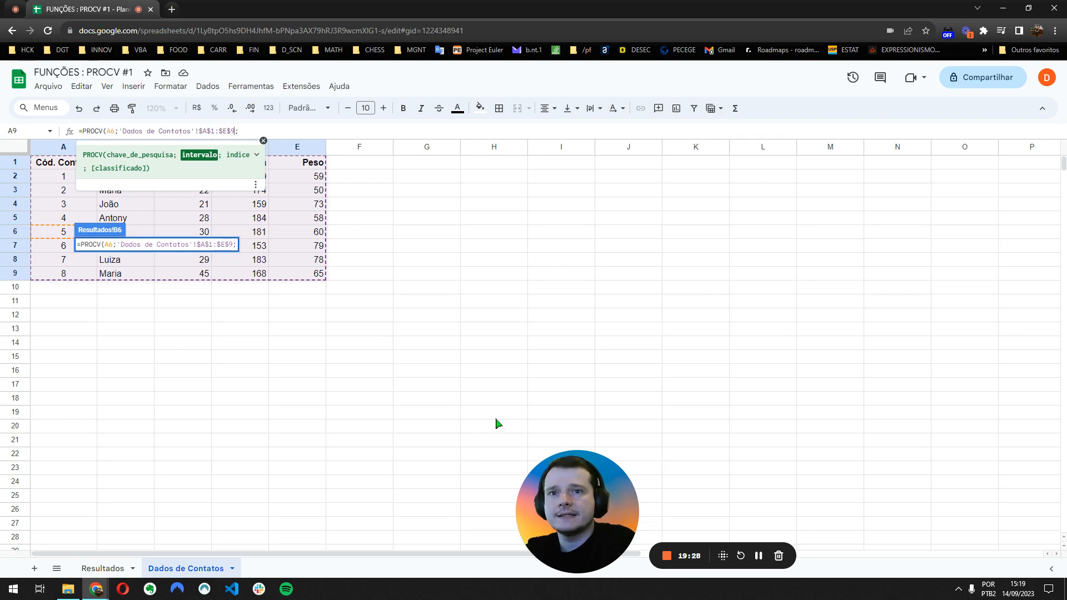
pyautogui.press('F4')
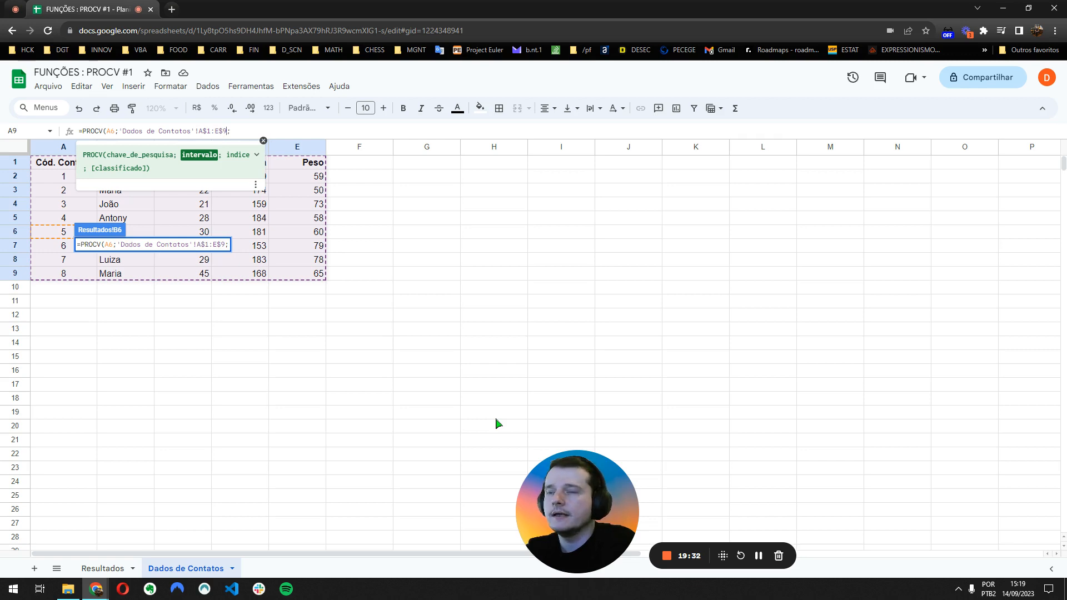
pyautogui.press('F4')
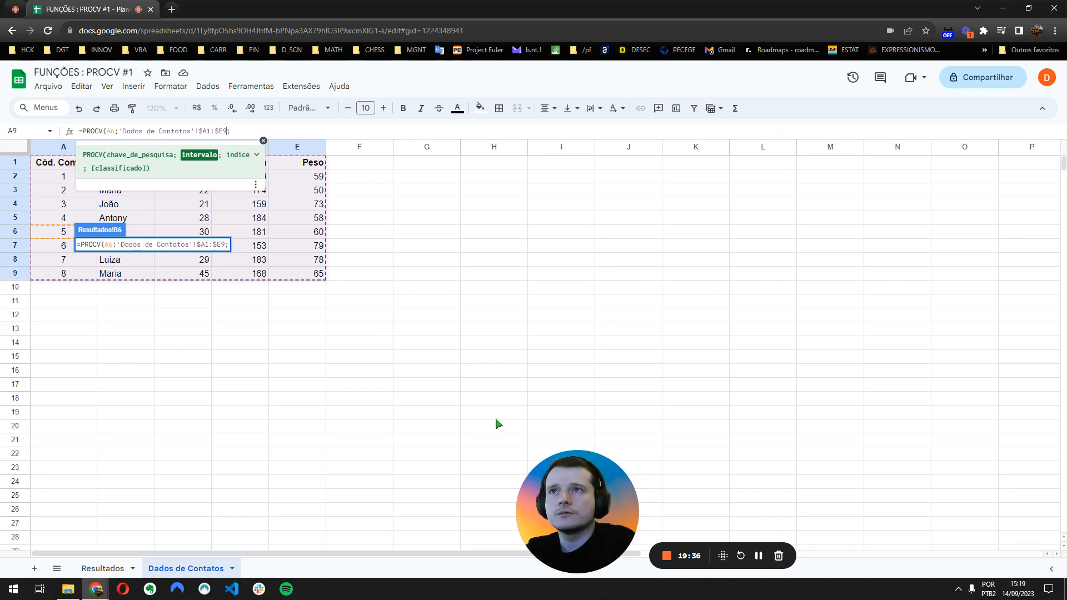
pyautogui.press('F4')
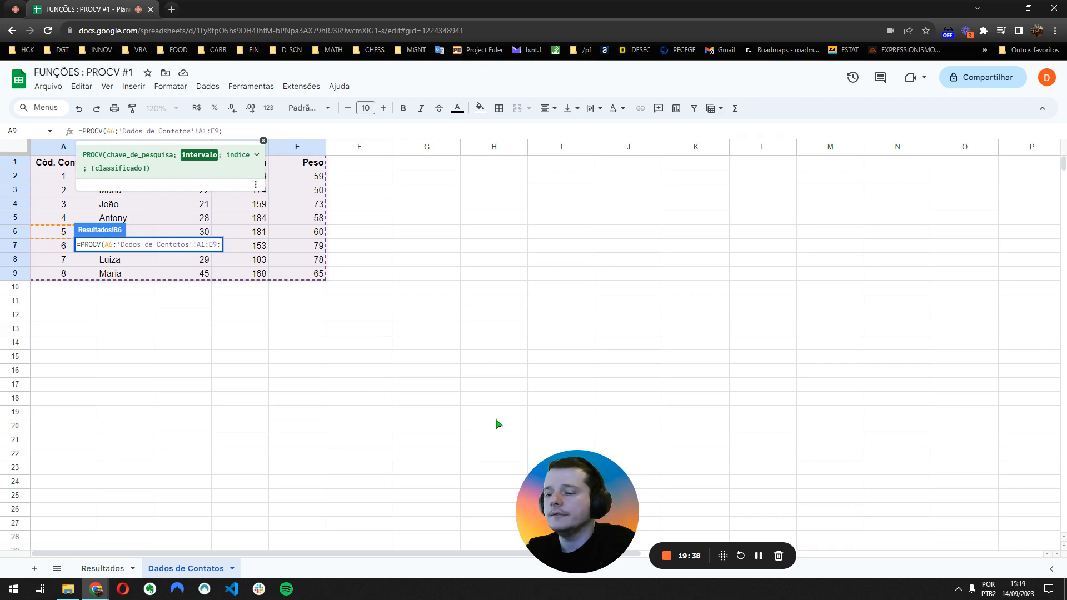
pyautogui.press('F4')
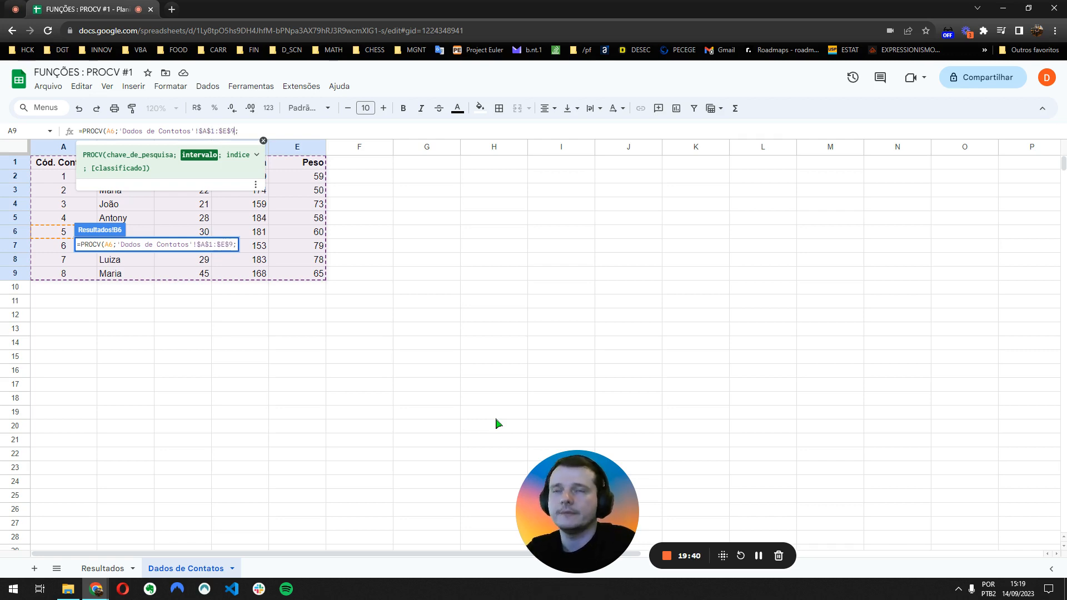
# - Hide the formula suggestions, complete B6's PROCV with index 2 and classificado 0, and select the code cell A6
pyautogui.click(264, 129)
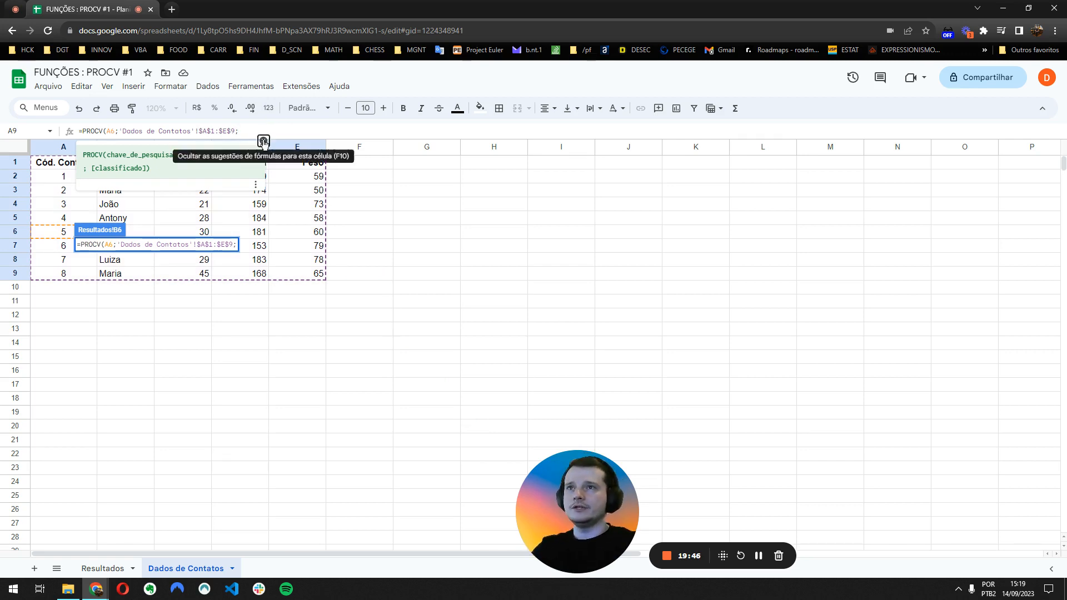
pyautogui.click(264, 141)
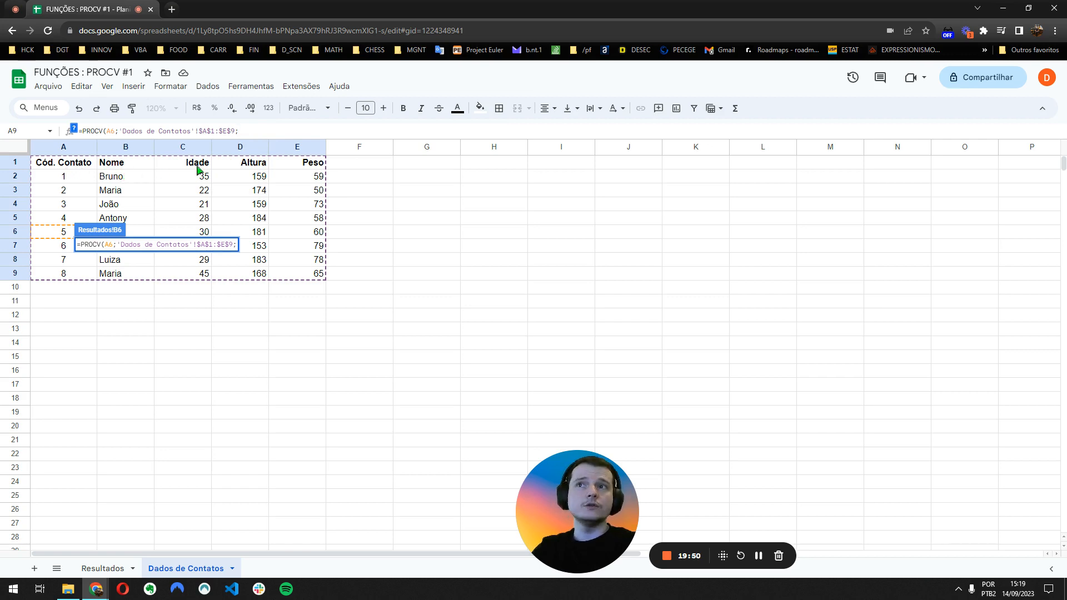
pyautogui.write('2')
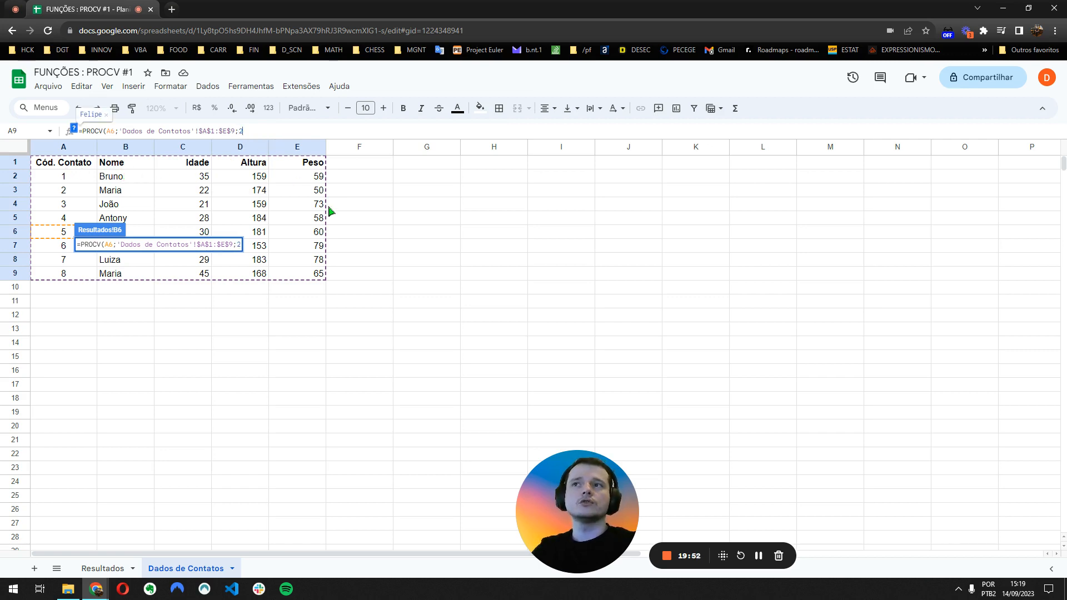
pyautogui.write(';')
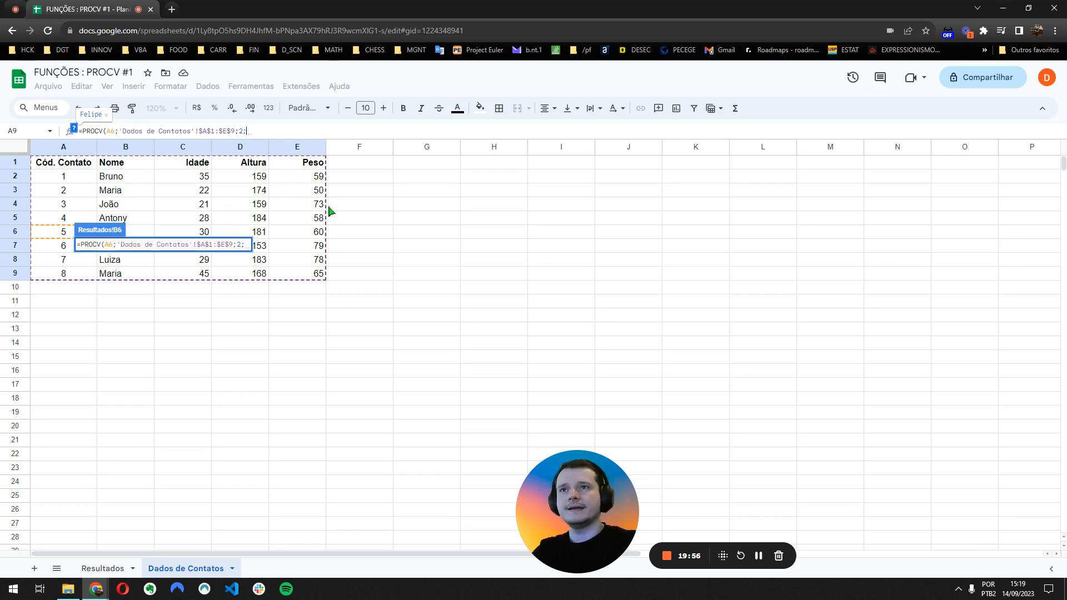
pyautogui.write('0')
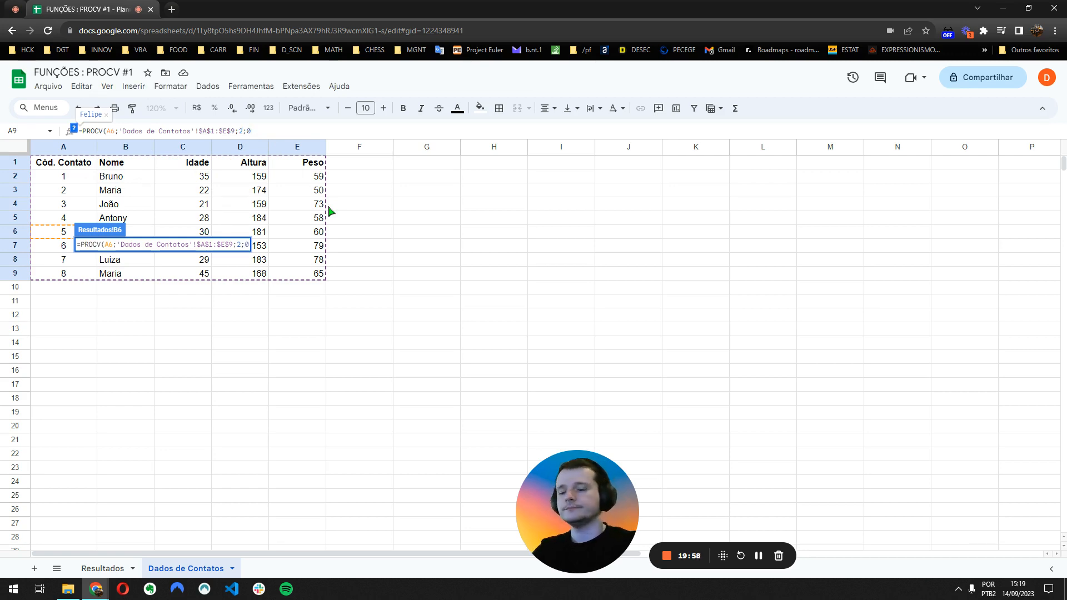
pyautogui.write(')')
pyautogui.press('Return')
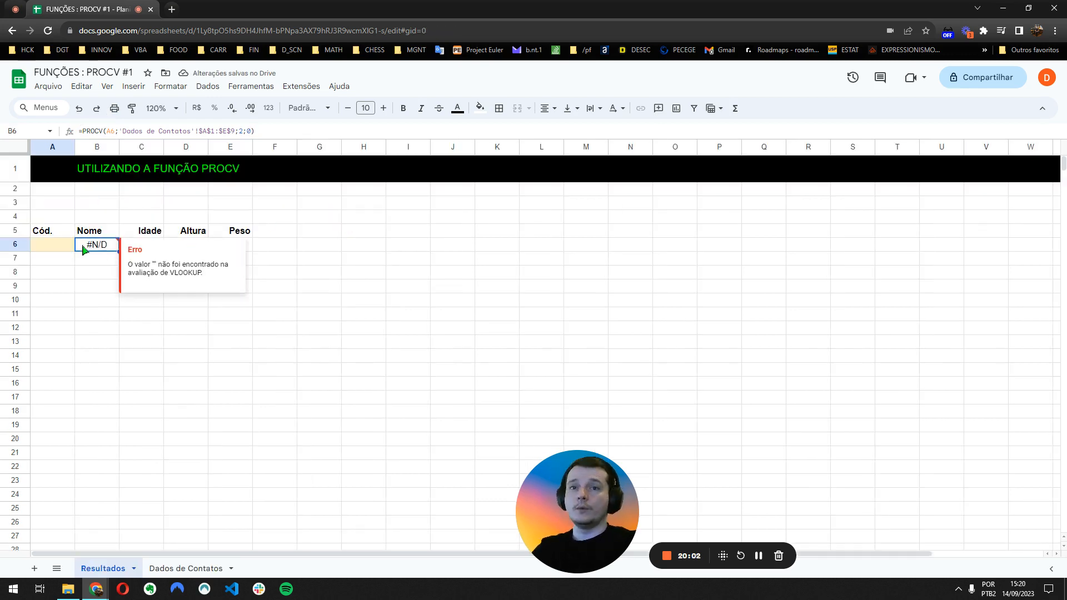
pyautogui.click(54, 246)
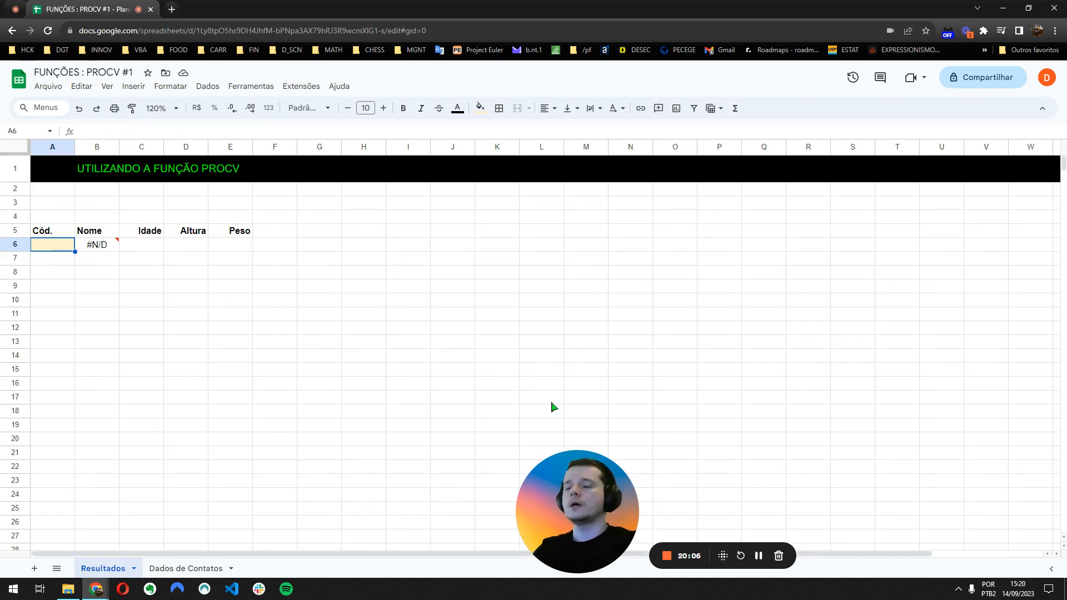
# - Test the Nome lookup by entering codes 1, 2, 3, 4 and 5 in A6, then set the code back to 1
pyautogui.write('1')
pyautogui.press('Return')
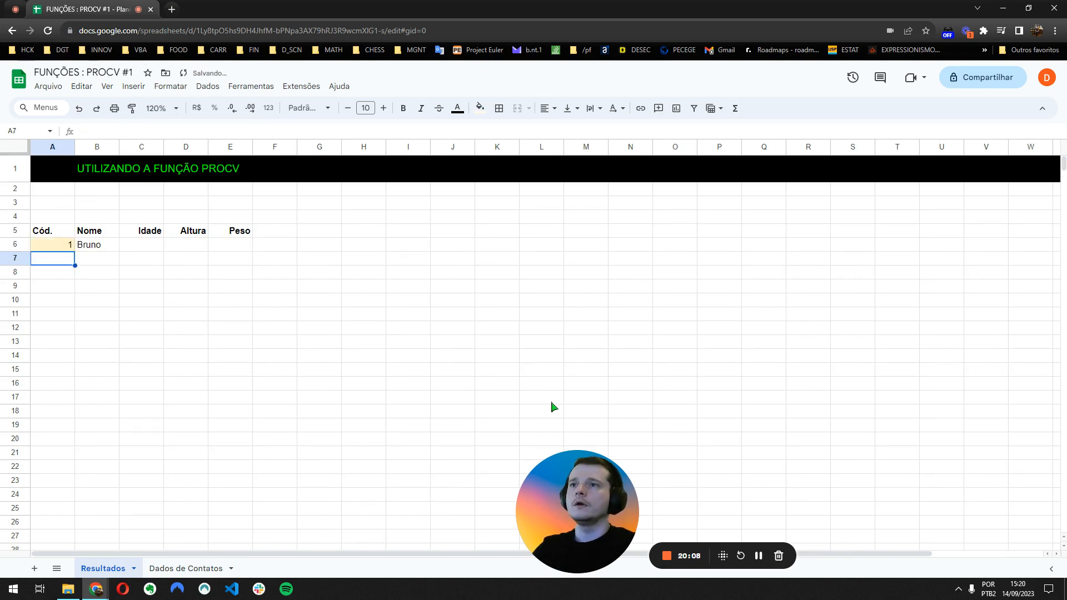
pyautogui.press('Up')
pyautogui.write('2')
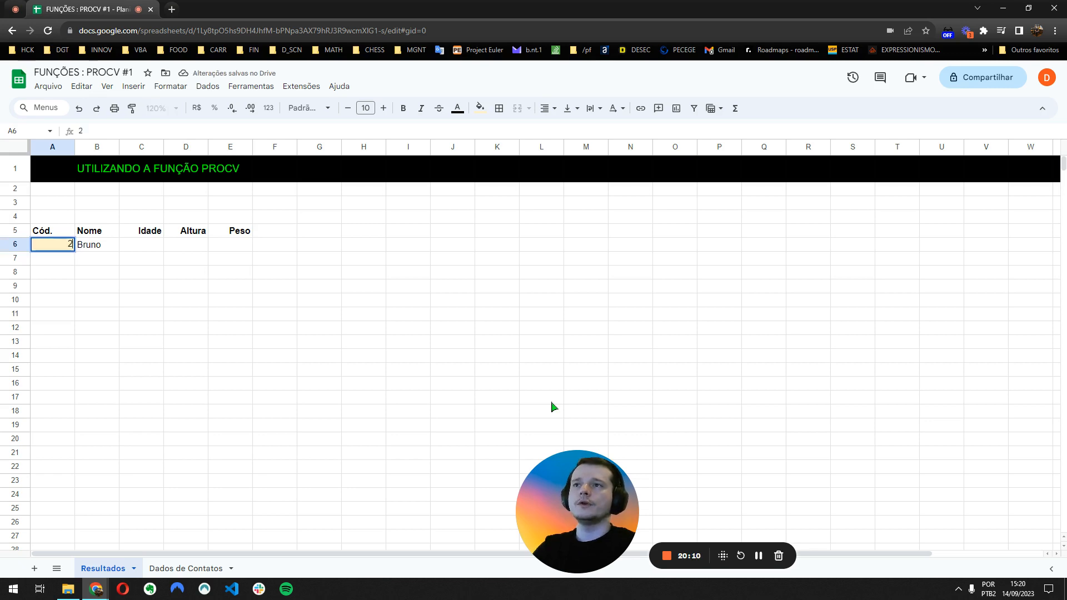
pyautogui.press('Return')
pyautogui.press('Up')
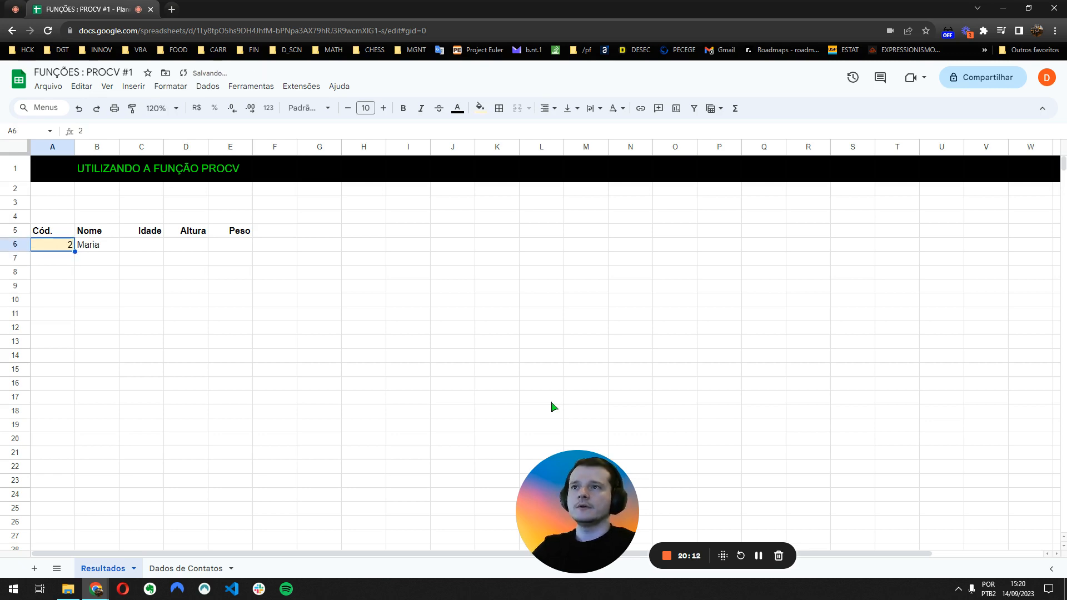
pyautogui.write('3')
pyautogui.press('Return')
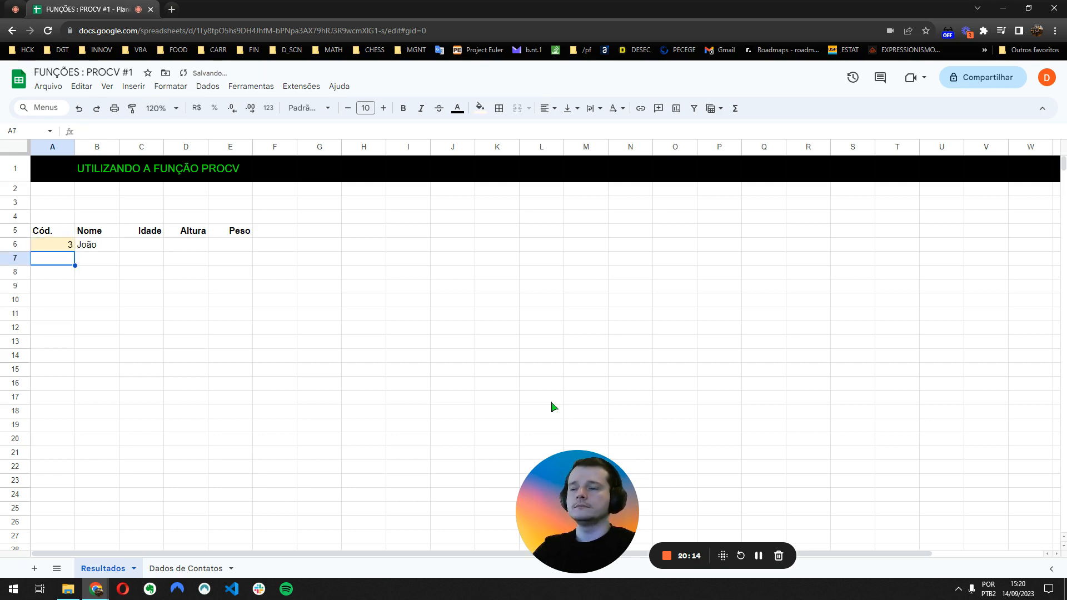
pyautogui.press('Up')
pyautogui.write('4')
pyautogui.press('Return')
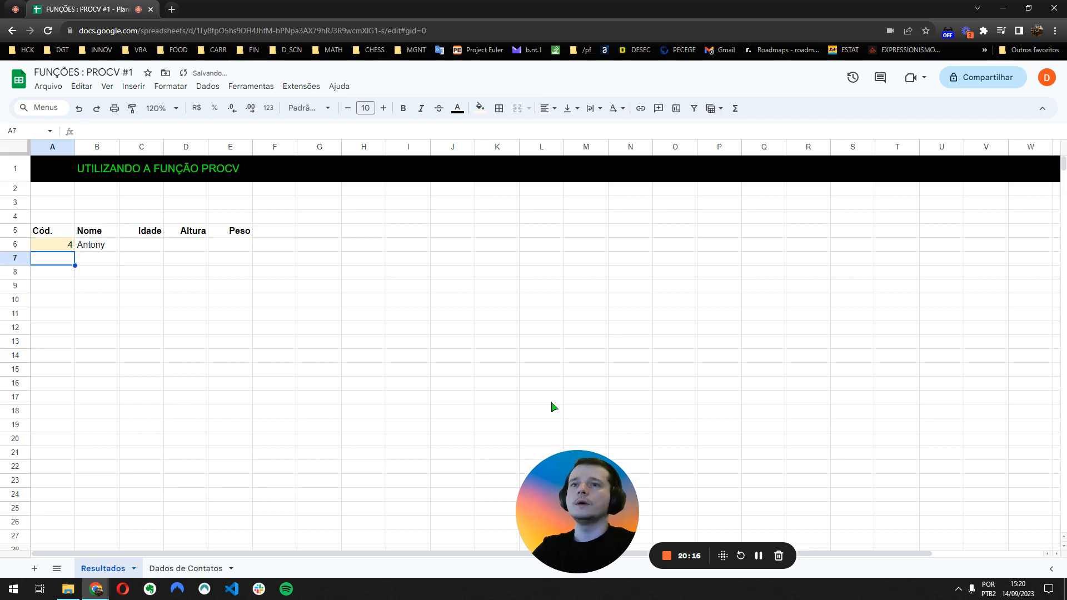
pyautogui.press('Up')
pyautogui.write('5')
pyautogui.press('Return')
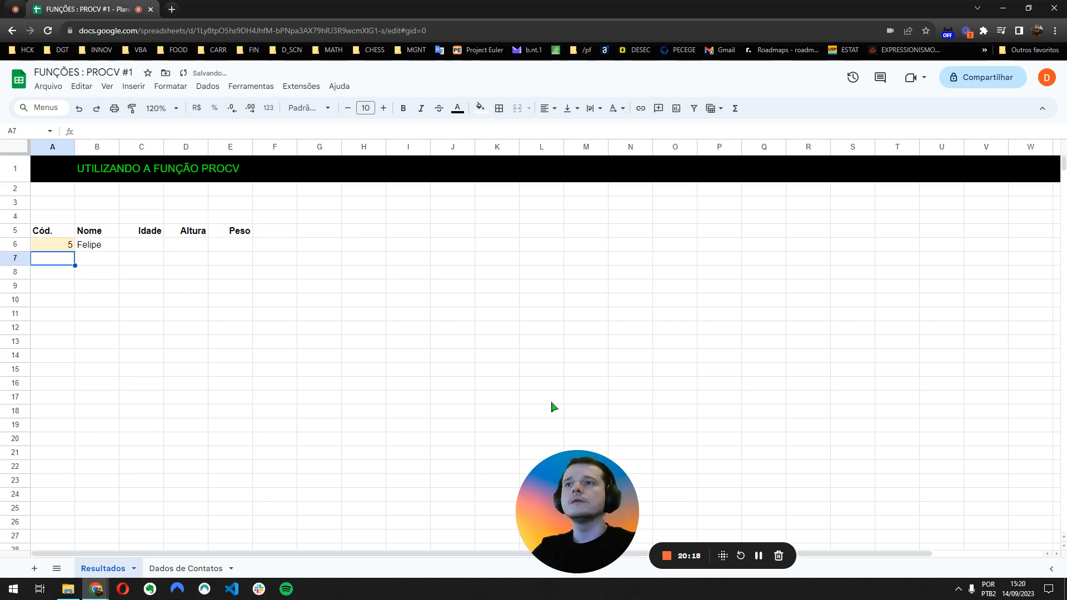
pyautogui.press('Up')
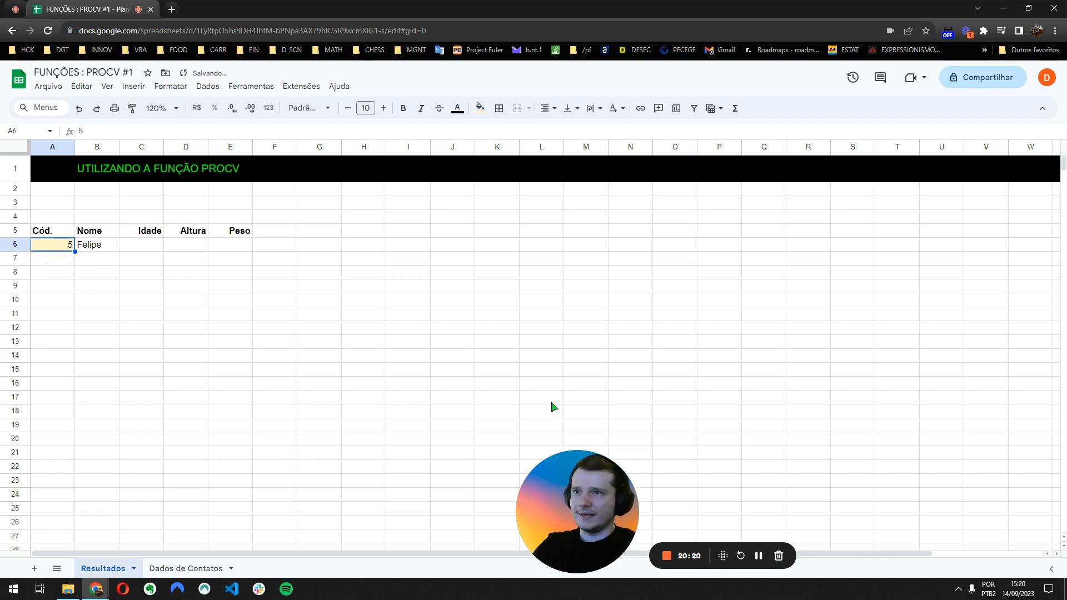
pyautogui.write('1')
pyautogui.press('Return')
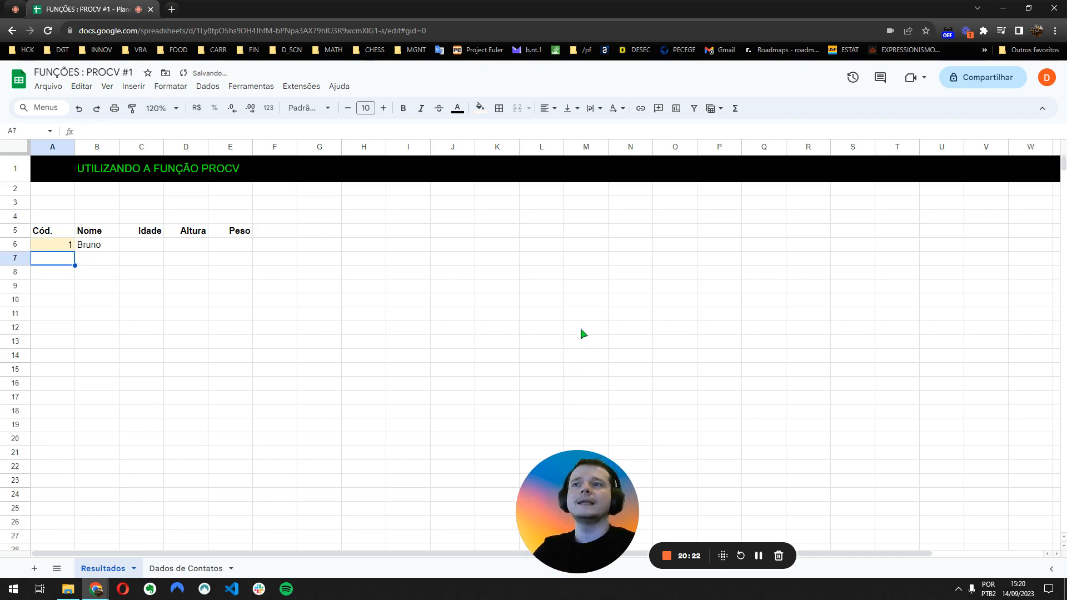
# - Center-align the Cód. column cells A5:A14 horizontally
pyautogui.moveTo(60, 231); pyautogui.dragTo(56, 356)
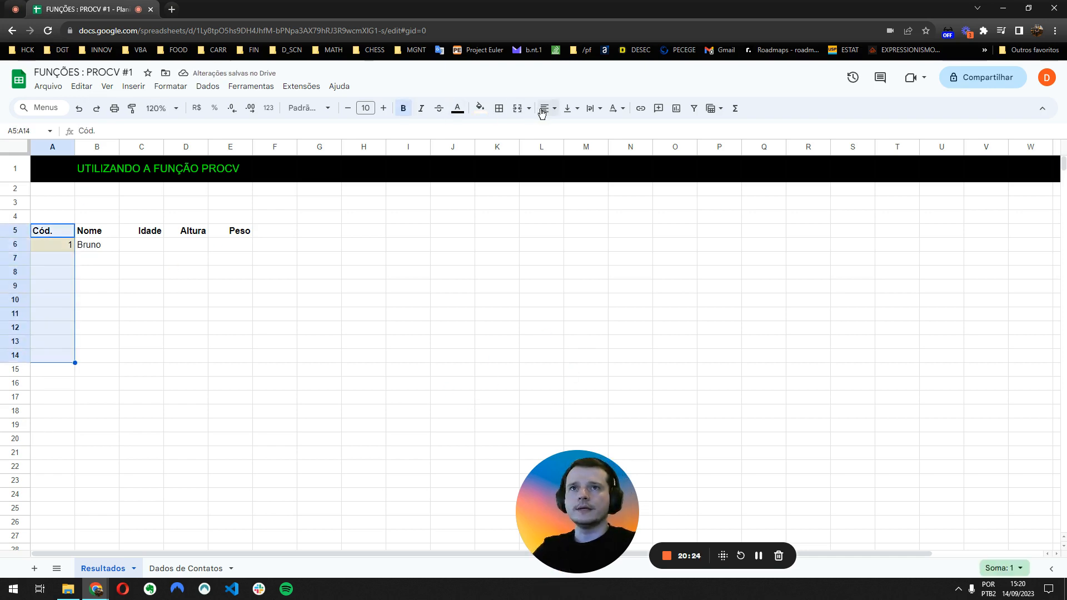
pyautogui.click(548, 108)
pyautogui.click(568, 136)
pyautogui.click(175, 314)
# - Fill B6's PROCV across into C6 under Idade and inspect the search key reference in the copied formula
pyautogui.click(106, 250)
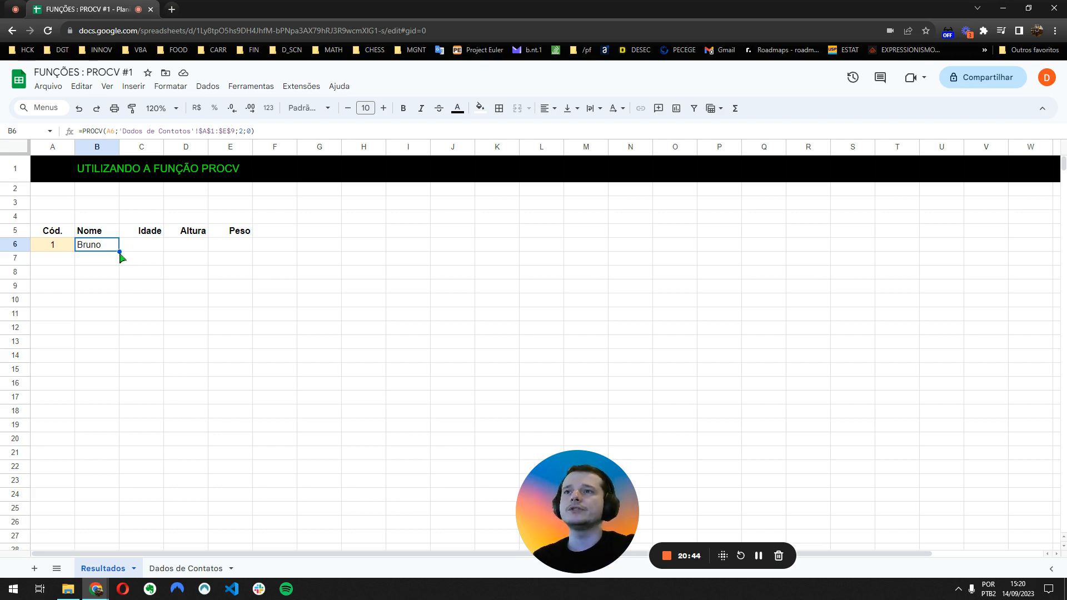
pyautogui.moveTo(121, 257); pyautogui.dragTo(138, 251)
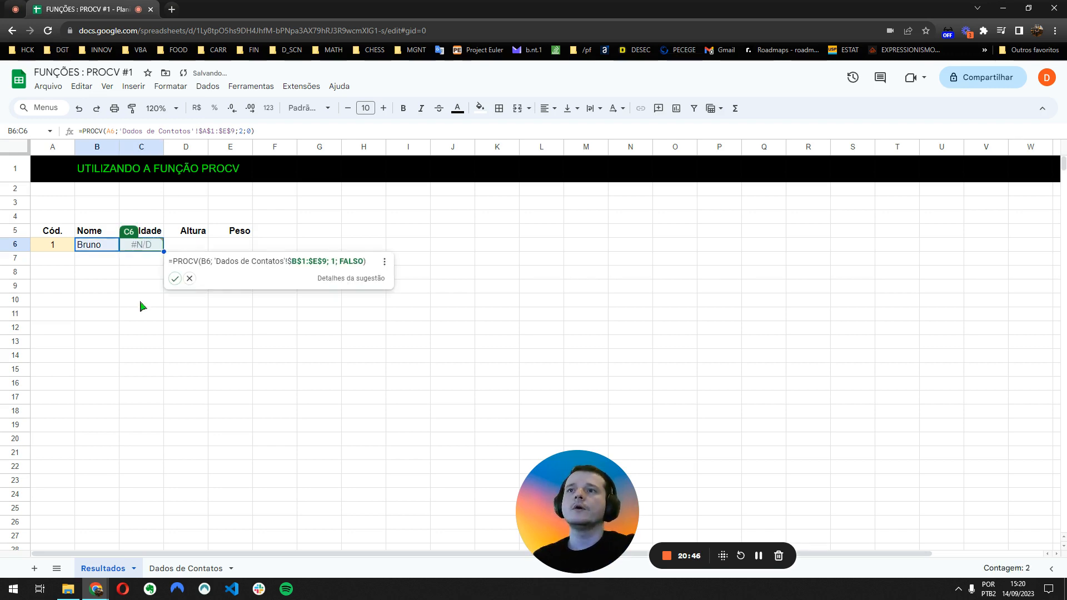
pyautogui.click(140, 244)
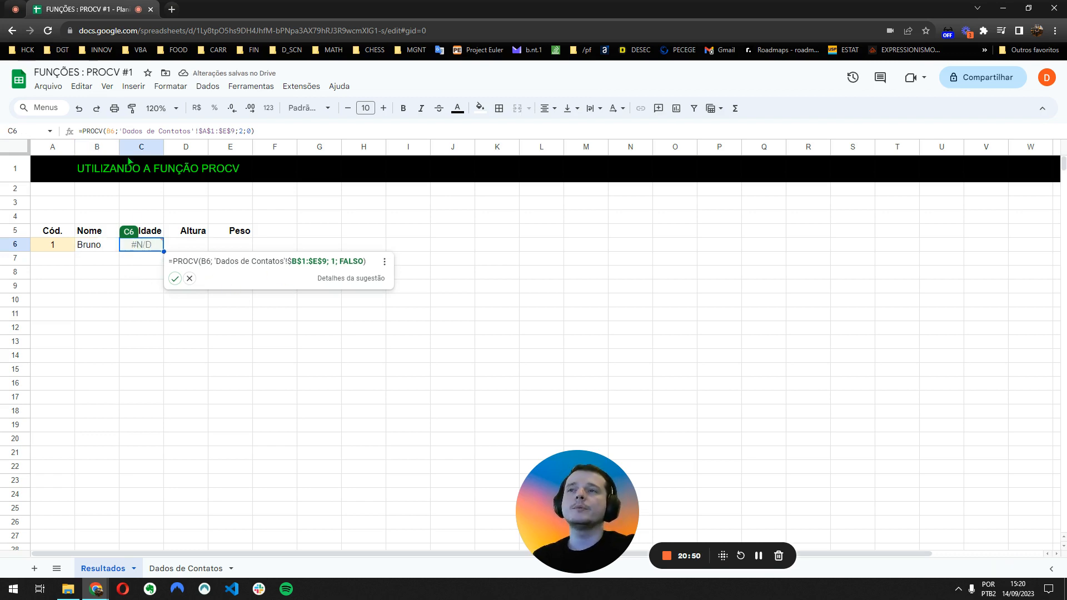
pyautogui.click(108, 132)
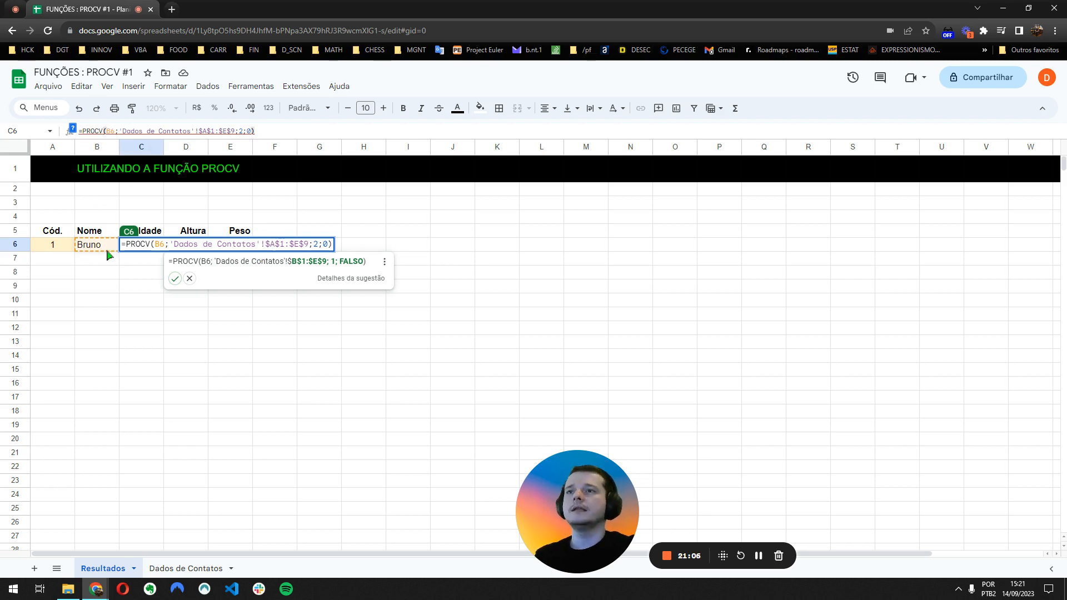
pyautogui.press('Return')
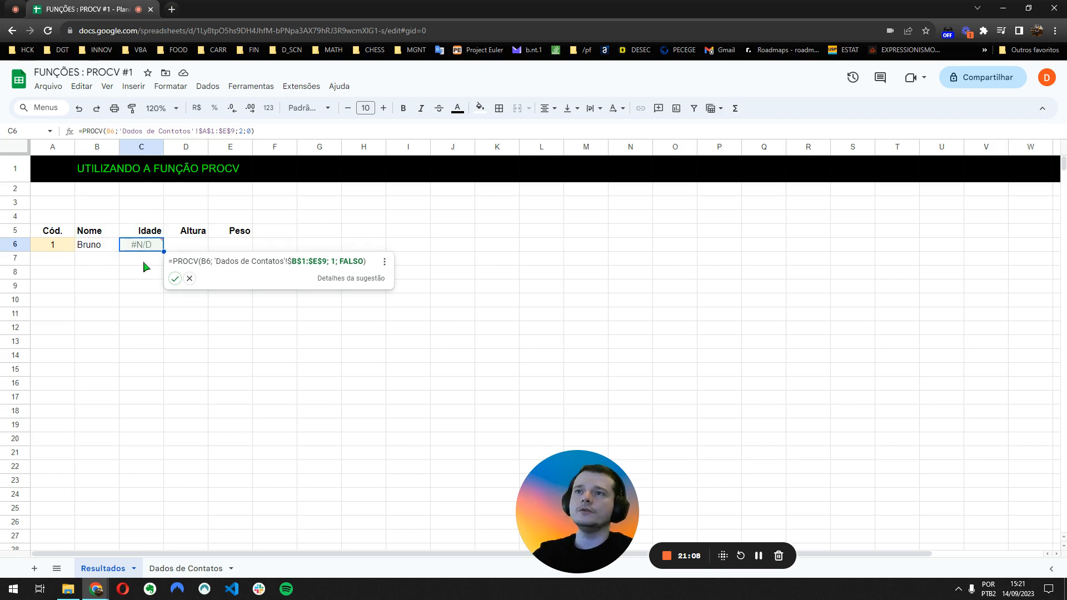
# - Lock the search key in B6's PROCV as the absolute reference $A$6
pyautogui.click(110, 248)
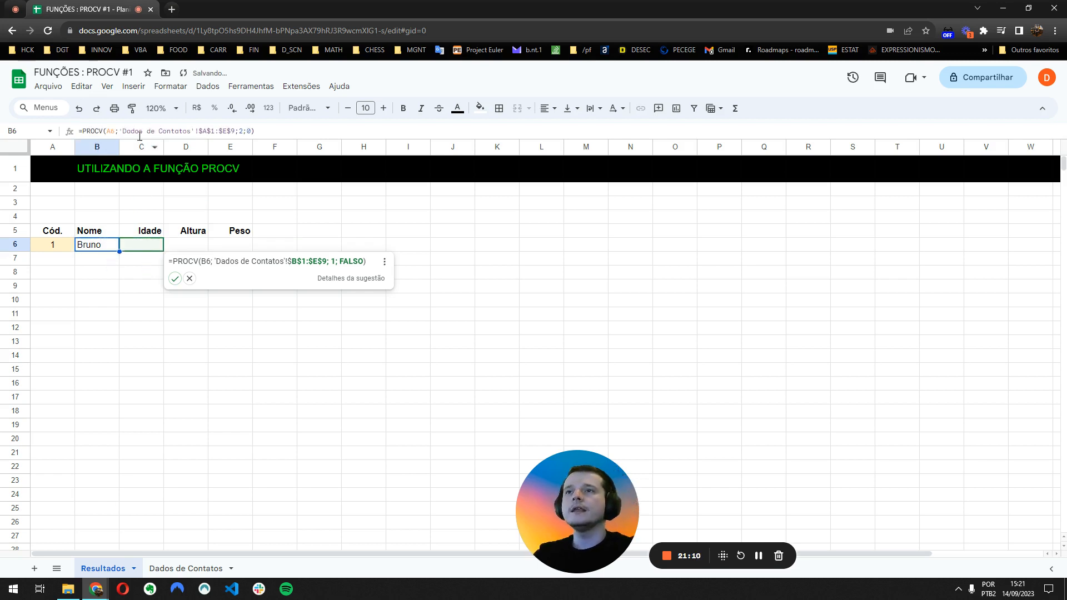
pyautogui.doubleClick(109, 131)
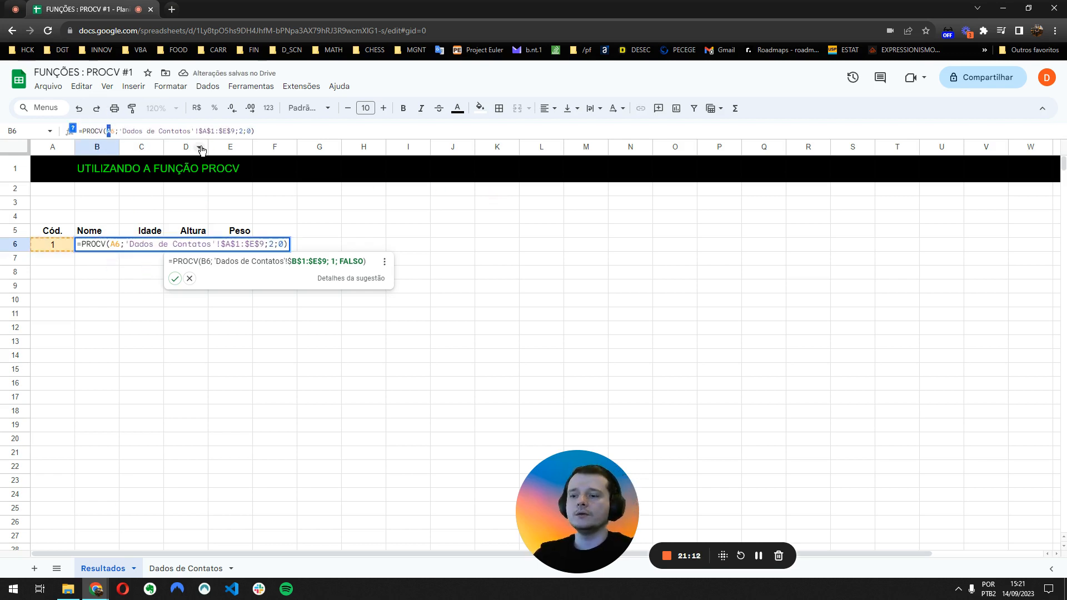
pyautogui.press('F4')
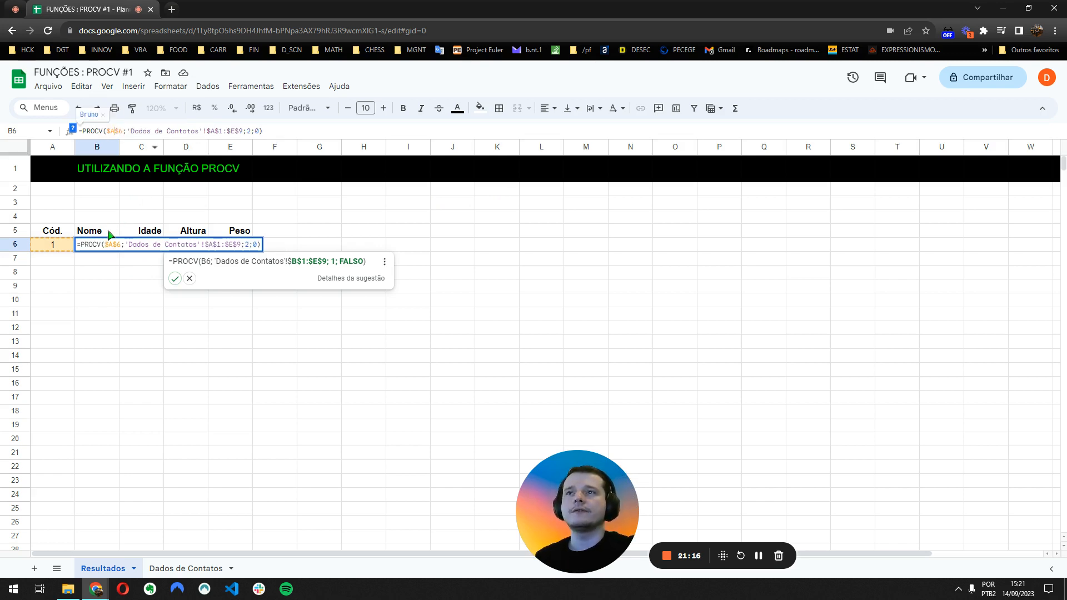
pyautogui.press('Return')
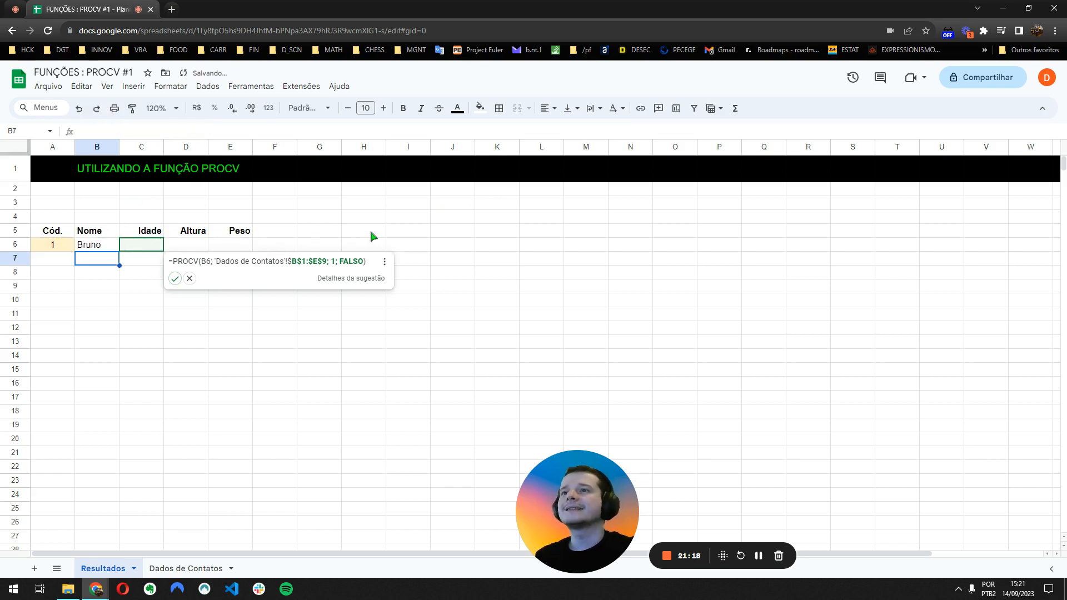
# - Copy B6's PROCV formula into C6 under Idade and dismiss the formula suggestion
pyautogui.press('Up')
pyautogui.hotkey('ctrl', 'c')
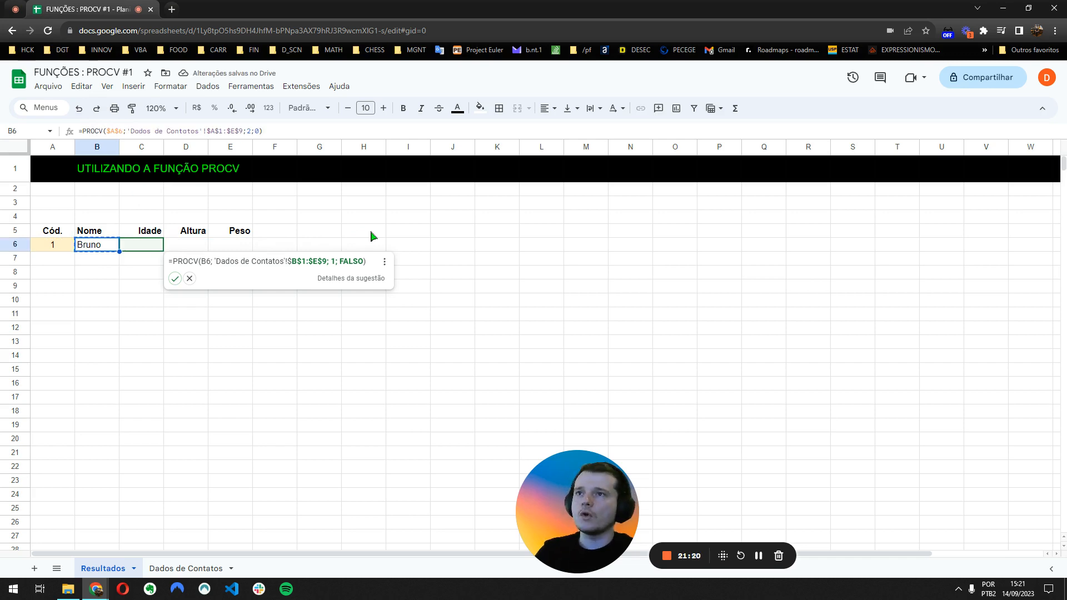
pyautogui.press('Right')
pyautogui.hotkey('ctrl', 'v')
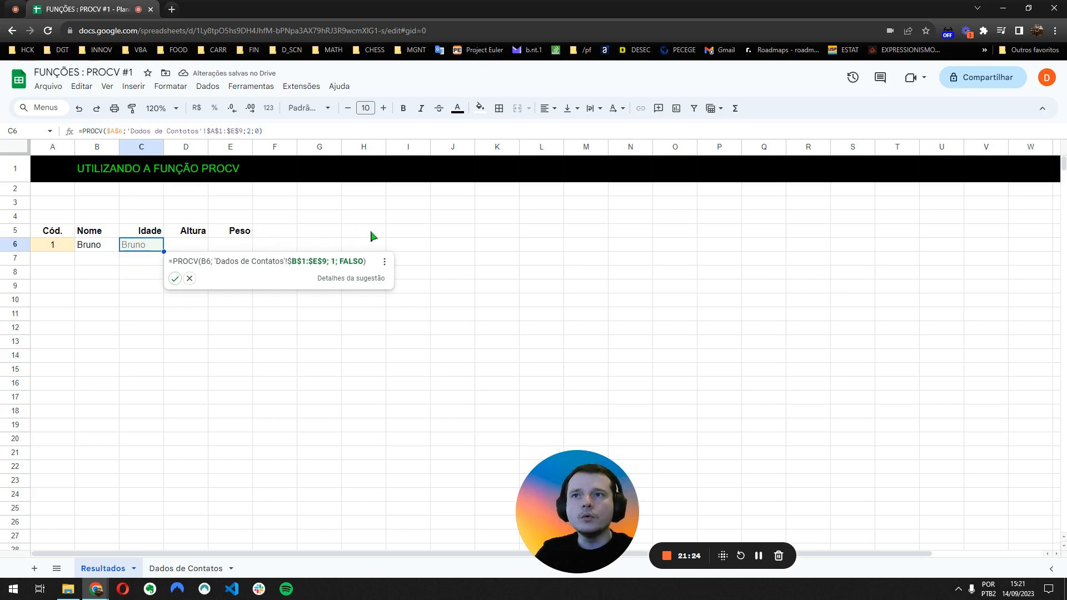
pyautogui.click(111, 287)
pyautogui.click(143, 249)
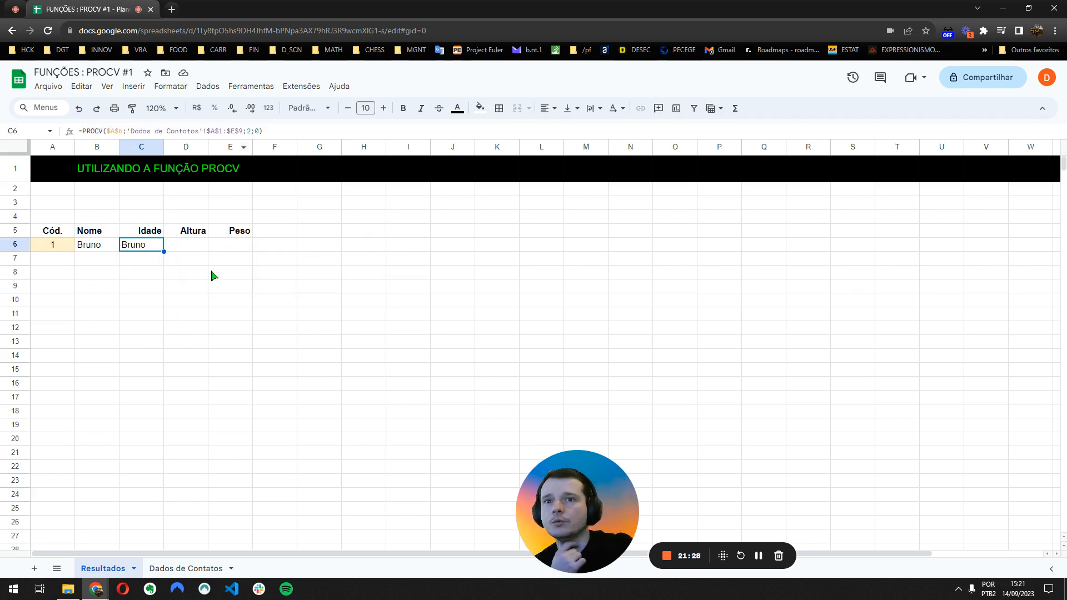
# - Compare the formulas in B6 and C6, and check the Altura and Peso headings
pyautogui.click(90, 245)
pyautogui.click(140, 248)
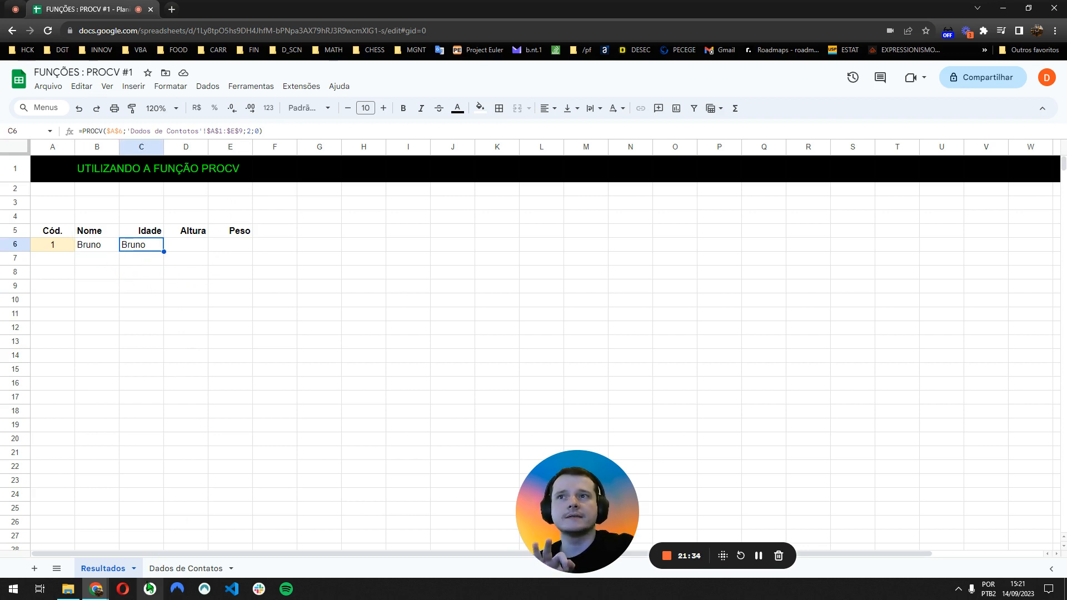
pyautogui.click(185, 243)
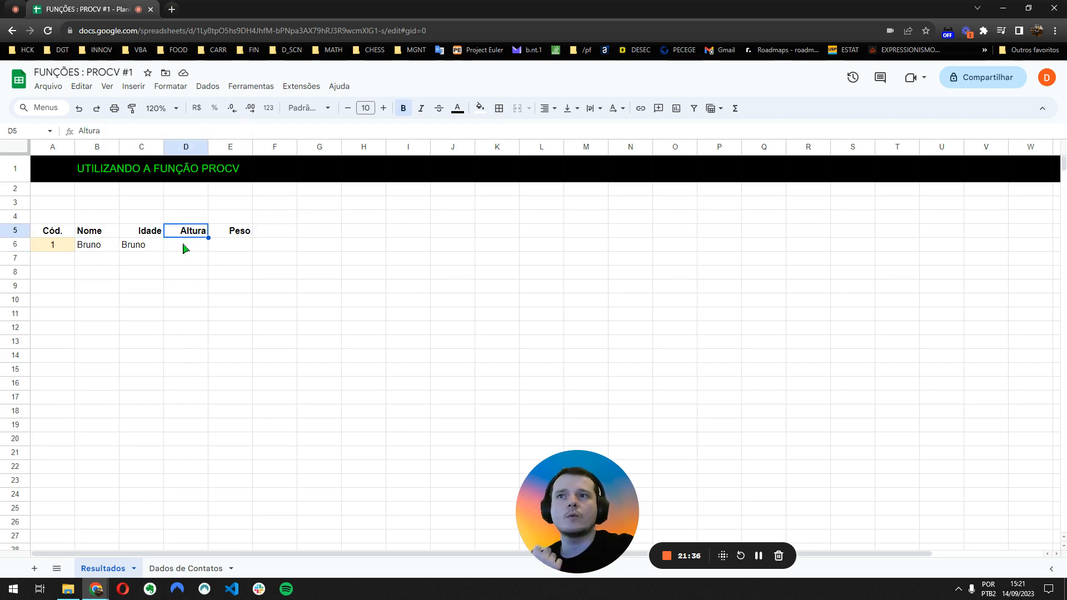
pyautogui.click(232, 236)
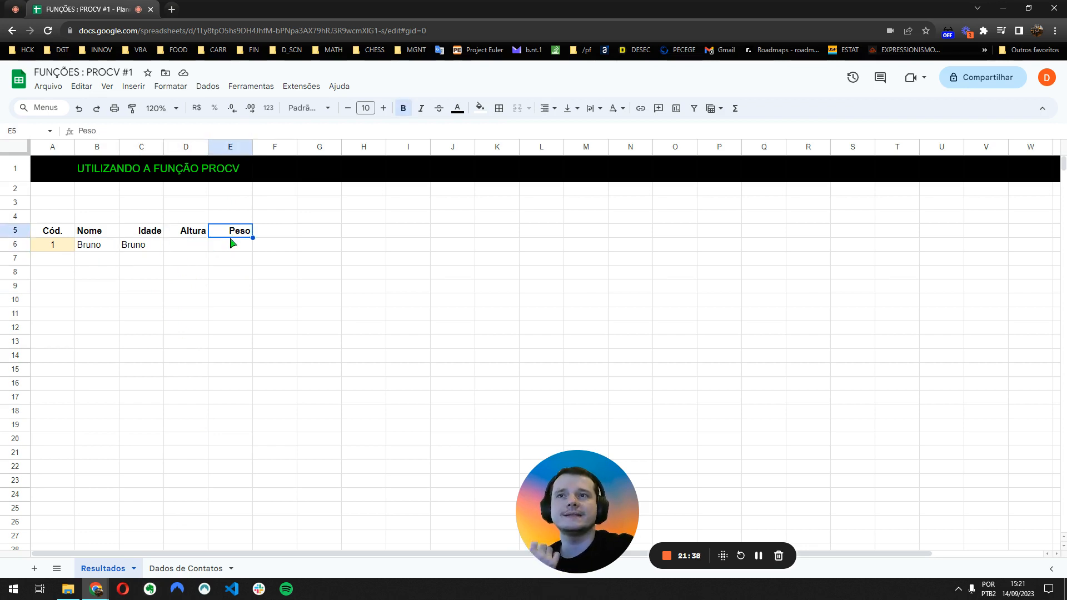
# - Set the column index of C6's PROCV to 3 for Idade
pyautogui.click(122, 249)
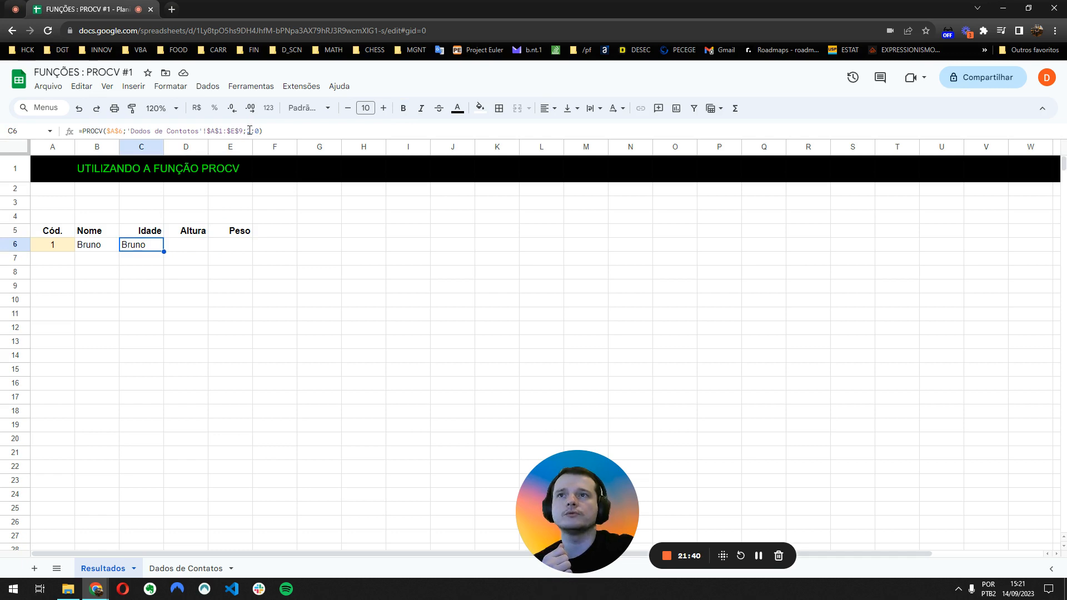
pyautogui.press('F2')
pyautogui.press('Left')
pyautogui.press('Left')
pyautogui.press('Left')
pyautogui.press('BackSpace')
pyautogui.write('3')
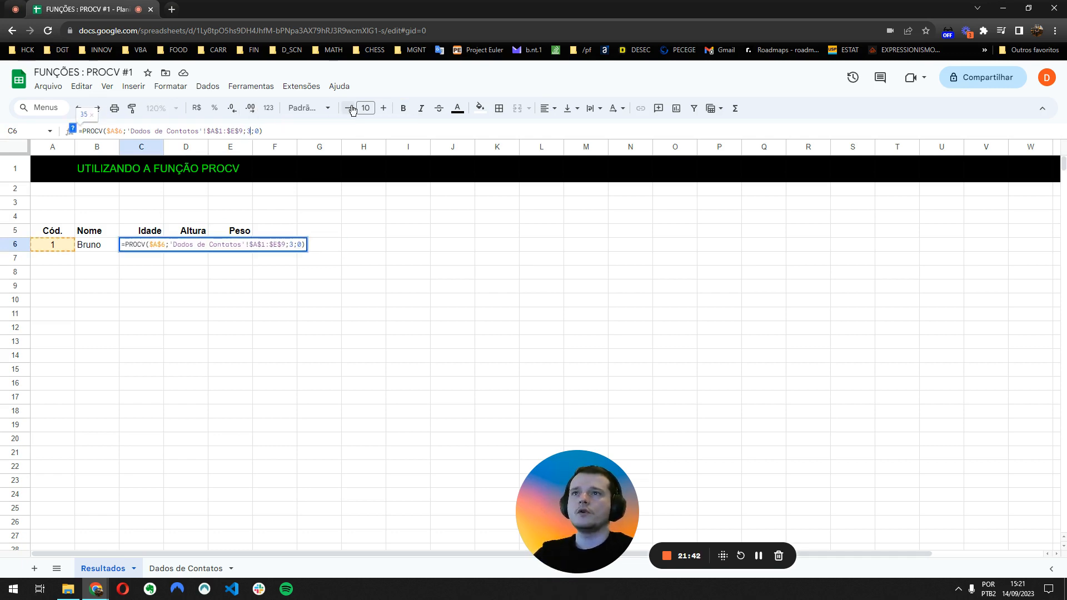
pyautogui.press('Return')
# - Copy C6's PROCV into D6 under Altura and set its column index to 4
pyautogui.press('Up')
pyautogui.hotkey('ctrl', 'c')
pyautogui.press('Right')
pyautogui.hotkey('ctrl', 'v')
pyautogui.press('F2')
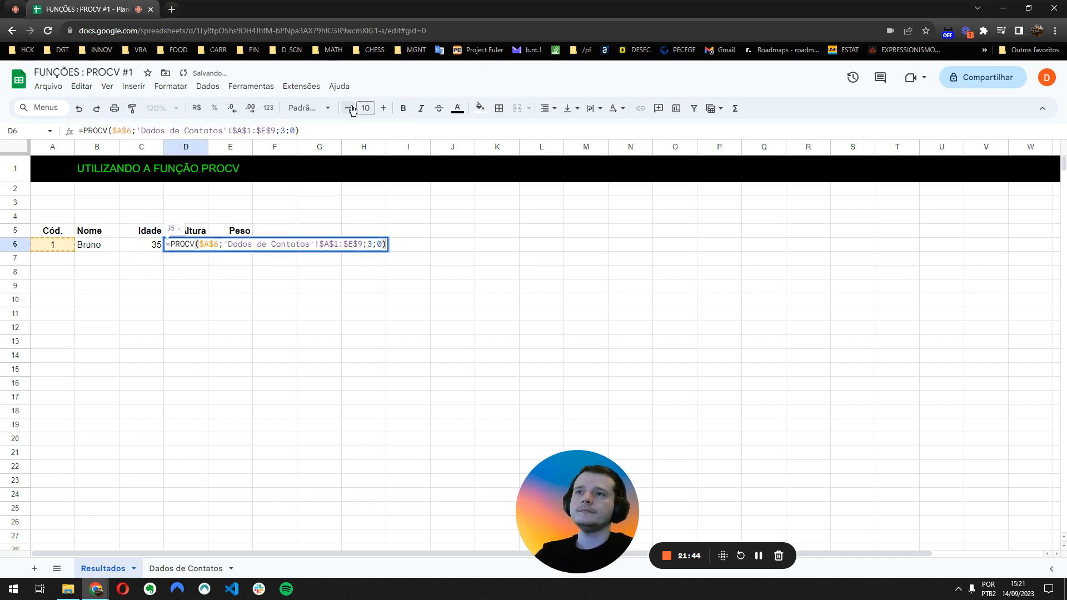
pyautogui.press('Left')
pyautogui.press('Left')
pyautogui.press('Left')
pyautogui.press('BackSpace')
pyautogui.write('4')
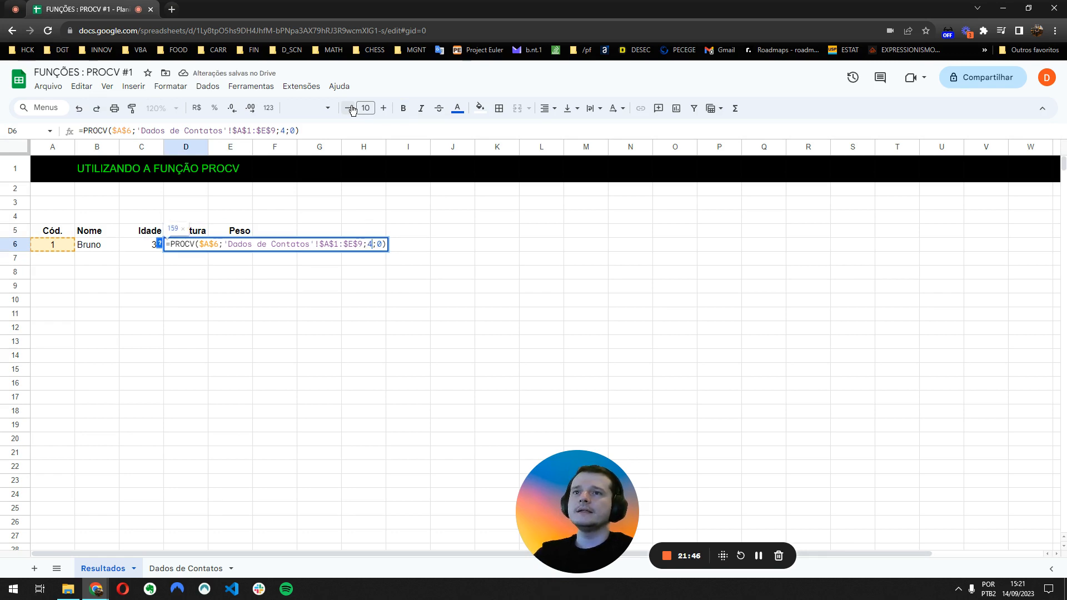
pyautogui.press('Return')
# - Copy D6's PROCV into E6 under Peso and set its column index to 5
pyautogui.press('Up')
pyautogui.hotkey('ctrl', 'c')
pyautogui.press('Right')
pyautogui.hotkey('ctrl', 'v')
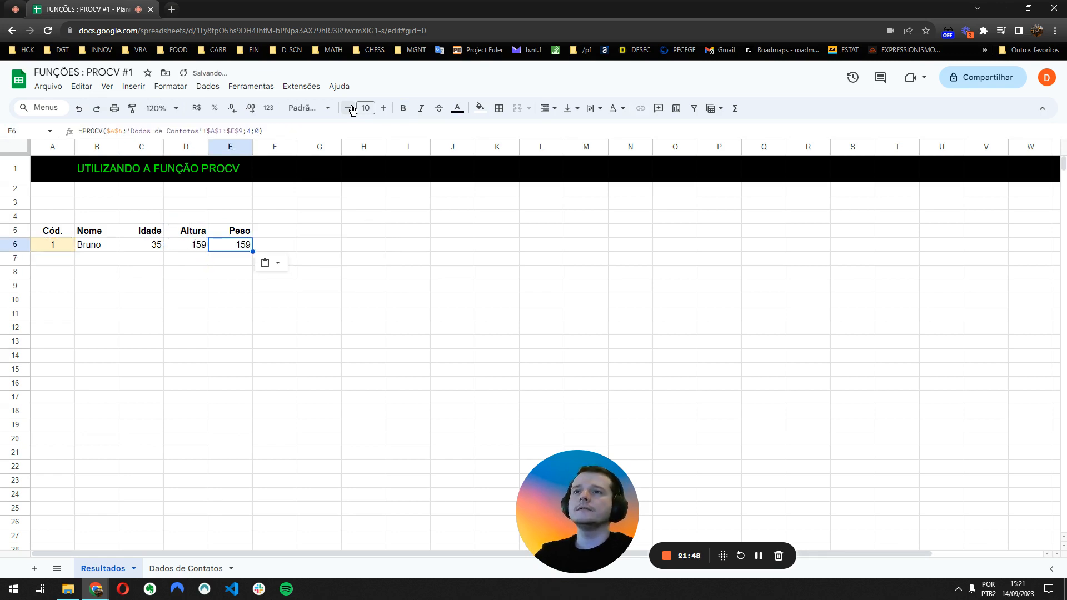
pyautogui.press('F2')
pyautogui.press('Left')
pyautogui.press('BackSpace')
pyautogui.write('5')
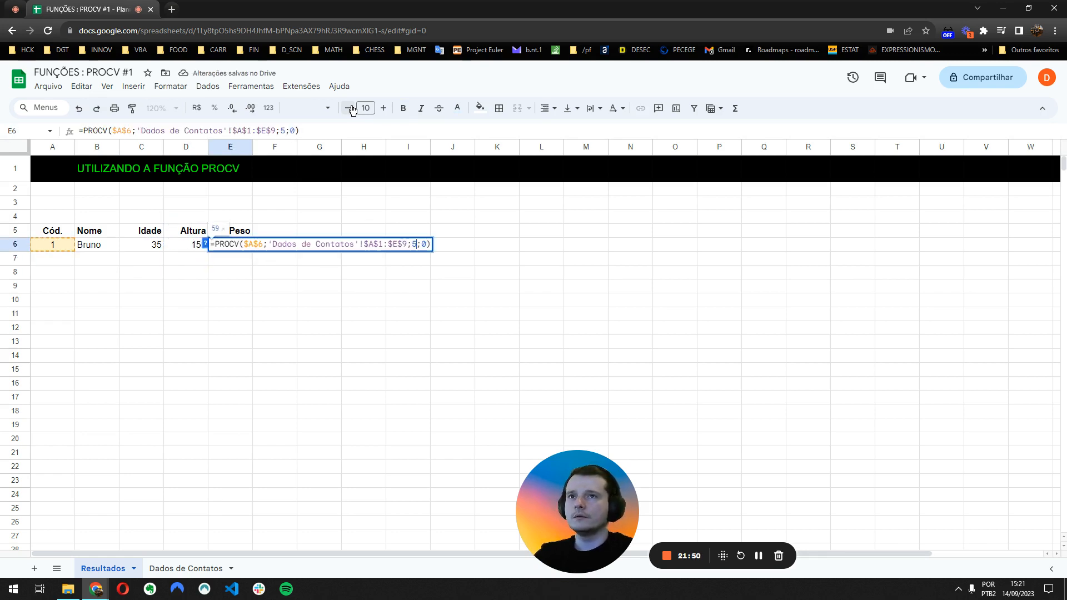
pyautogui.press('Return')
pyautogui.press('Up')
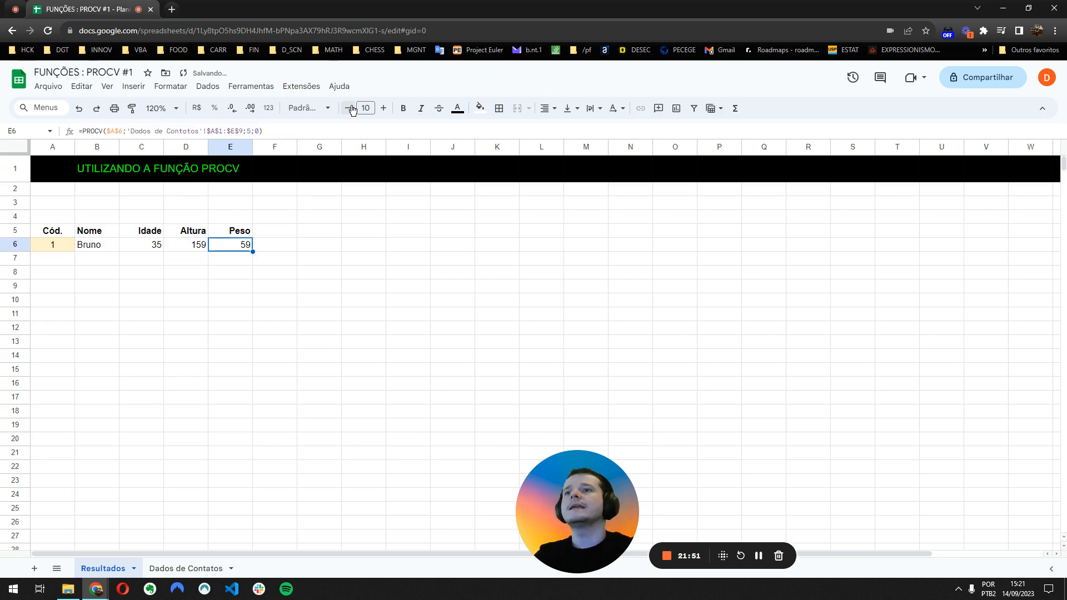
# - Review B6's formula, then examine the two same-name contacts with codes 2 and 8 in Dados de Contatos
pyautogui.click(113, 250)
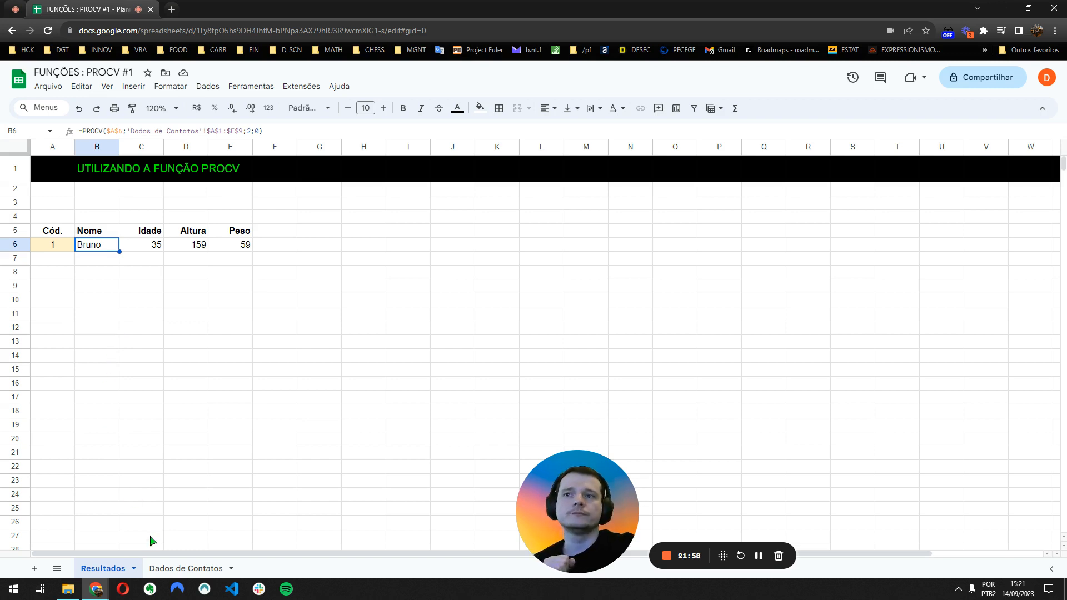
pyautogui.click(175, 569)
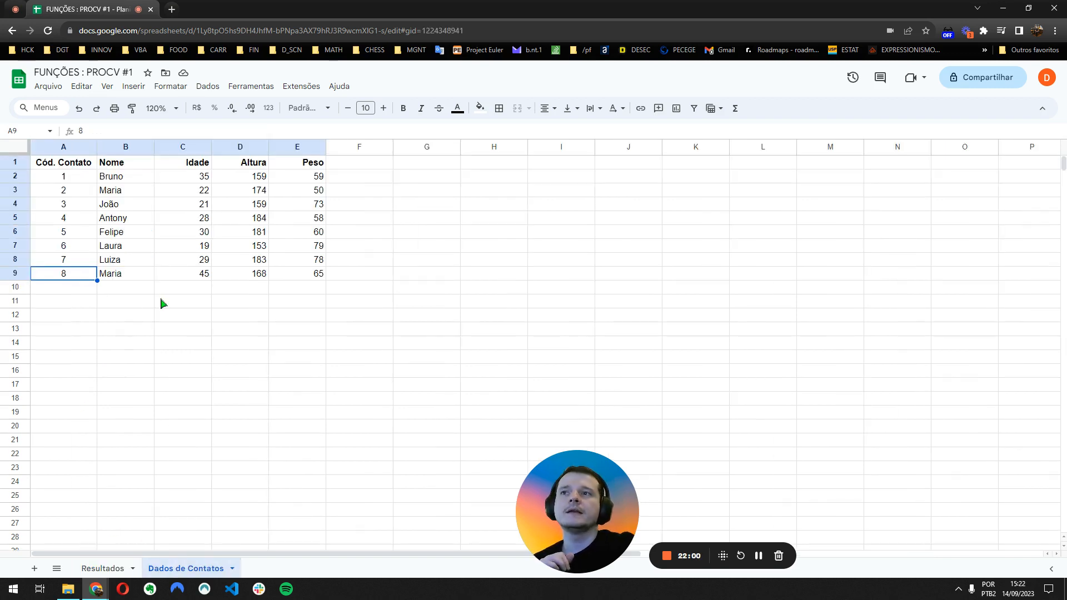
pyautogui.moveTo(79, 194); pyautogui.dragTo(106, 196)
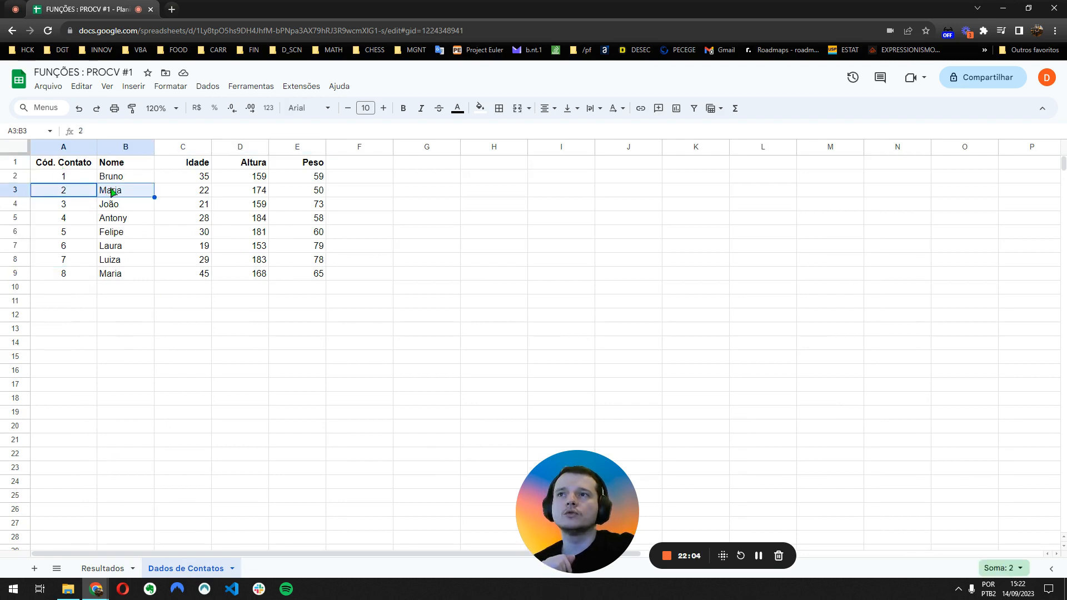
pyautogui.moveTo(84, 276); pyautogui.dragTo(114, 278)
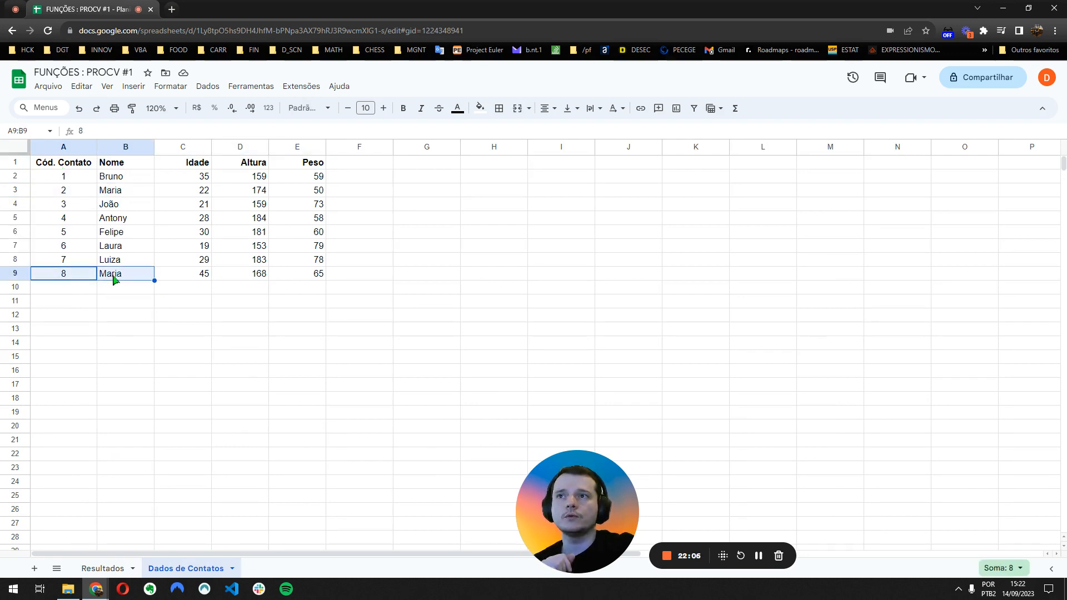
# - Set the lookup code in A6 of Resultados to 2 and compare the returned fields with that contact's row in Dados de Contatos
pyautogui.click(104, 570)
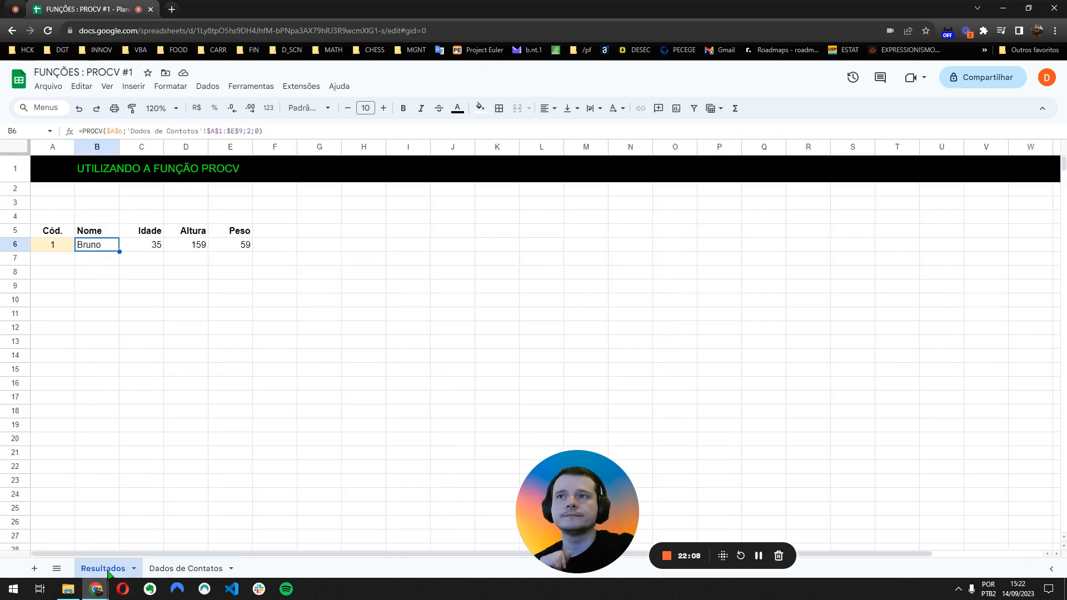
pyautogui.click(57, 247)
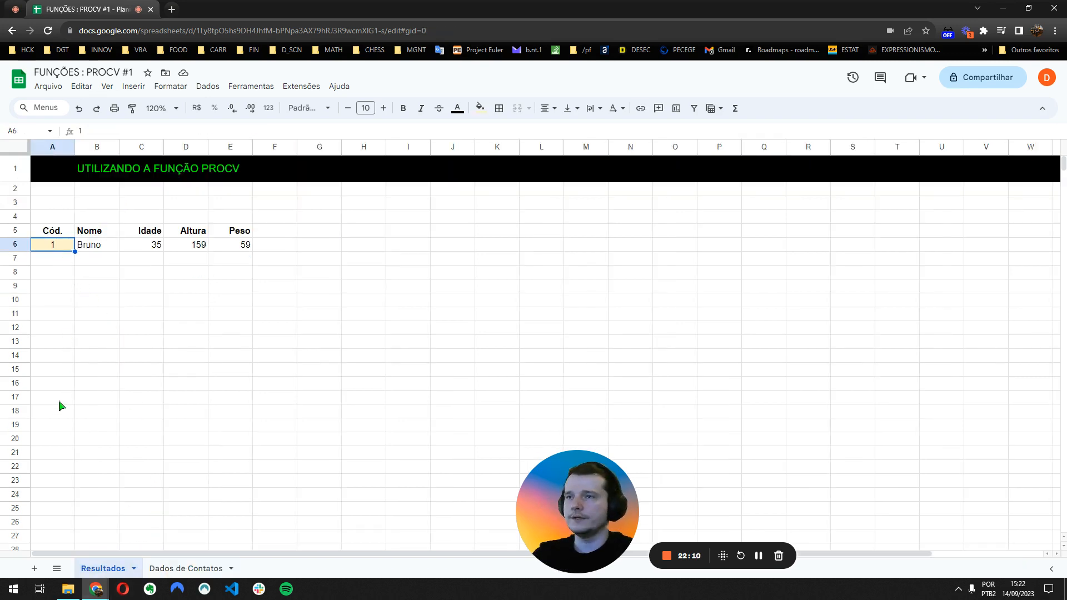
pyautogui.write('2')
pyautogui.press('Return')
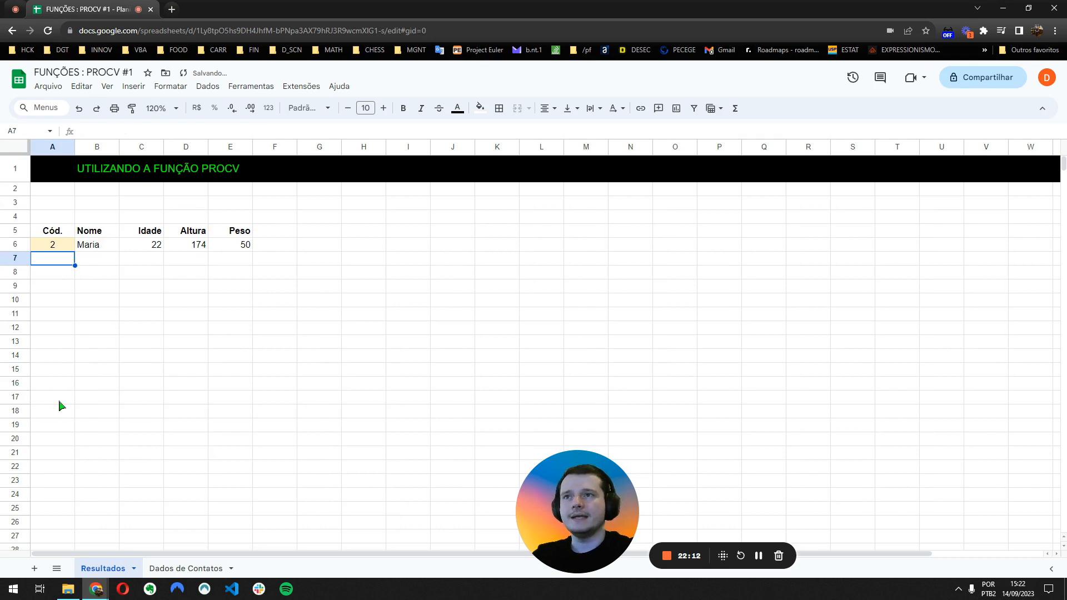
pyautogui.press('Up')
pyautogui.press('Right')
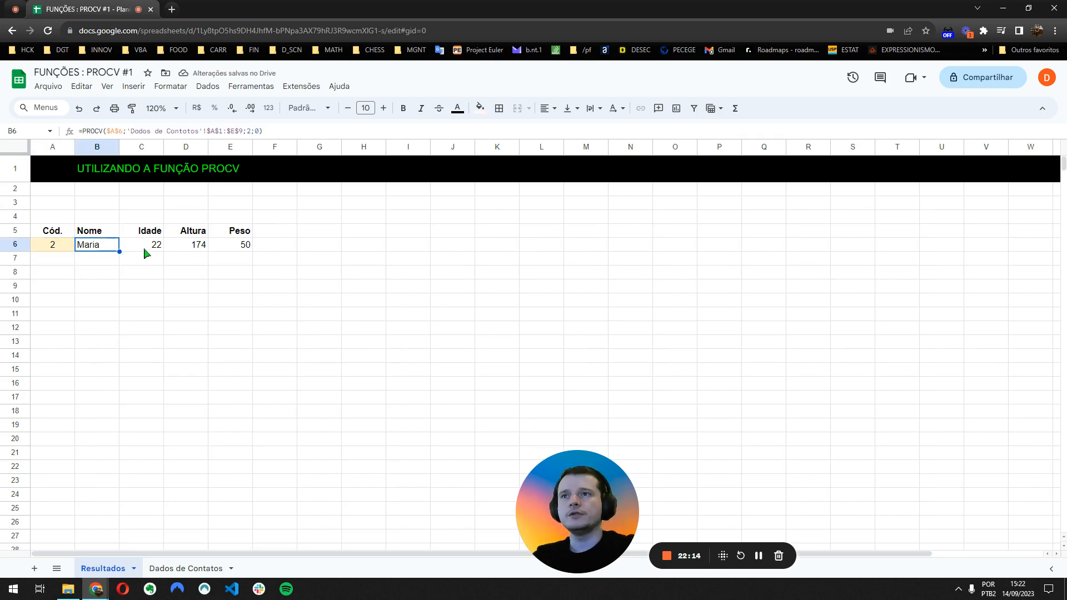
pyautogui.click(146, 250)
pyautogui.click(191, 251)
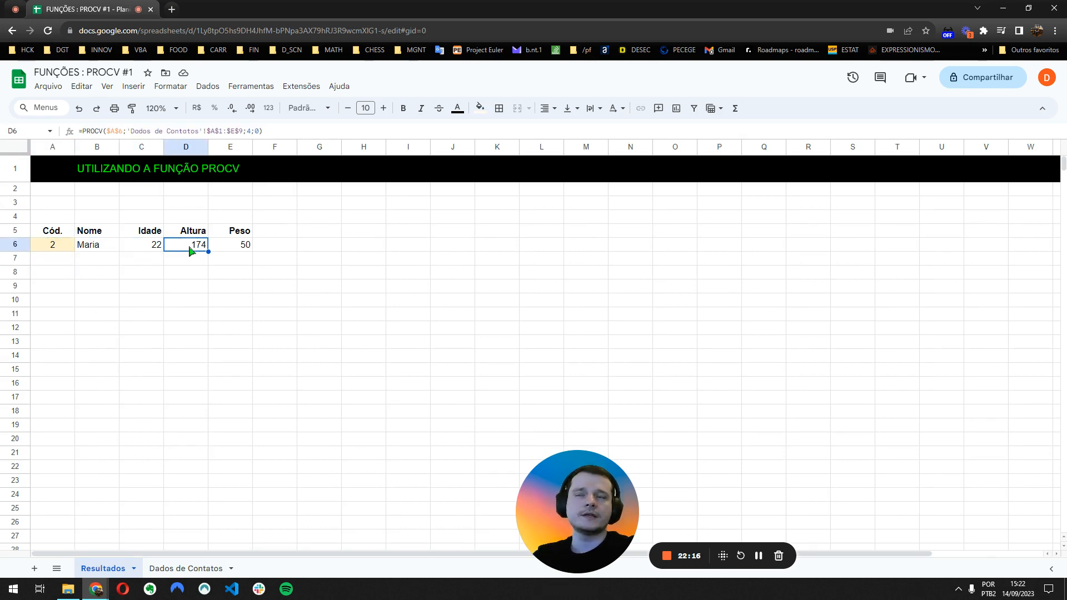
pyautogui.click(239, 249)
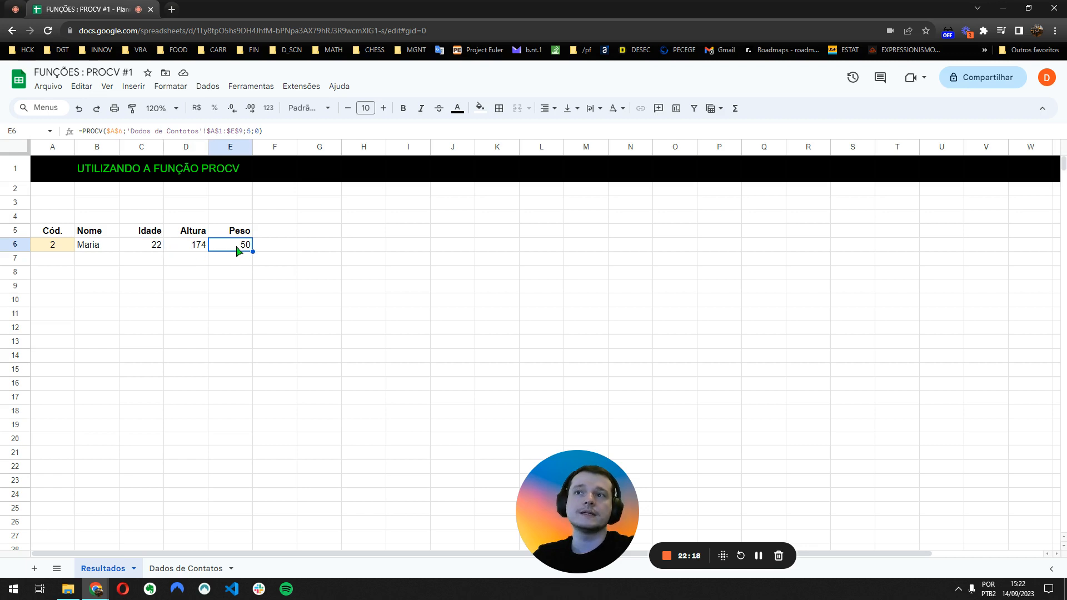
pyautogui.click(189, 568)
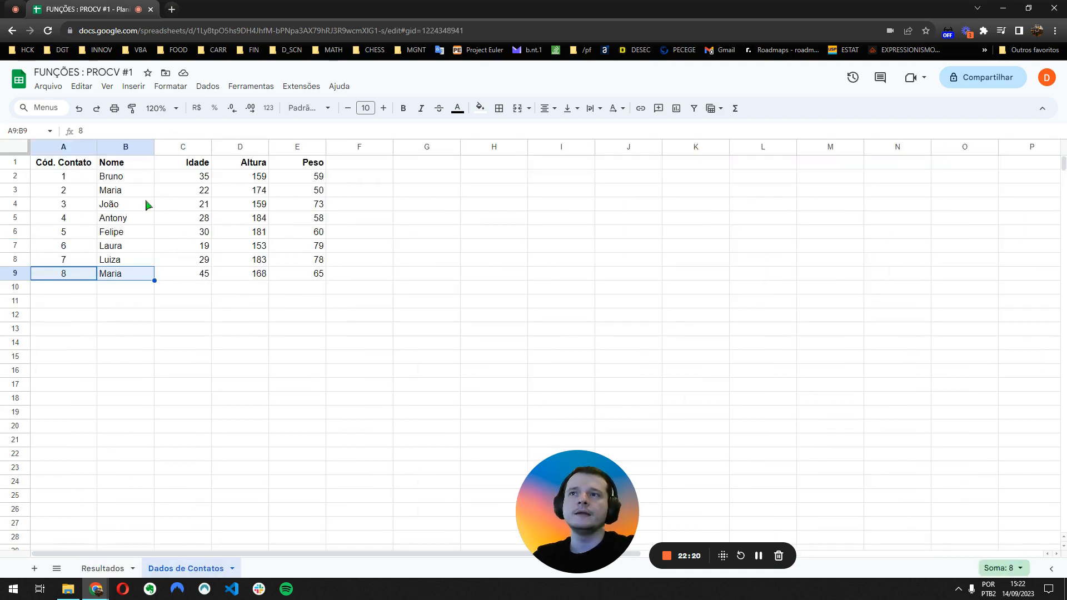
pyautogui.moveTo(148, 204); pyautogui.dragTo(297, 193)
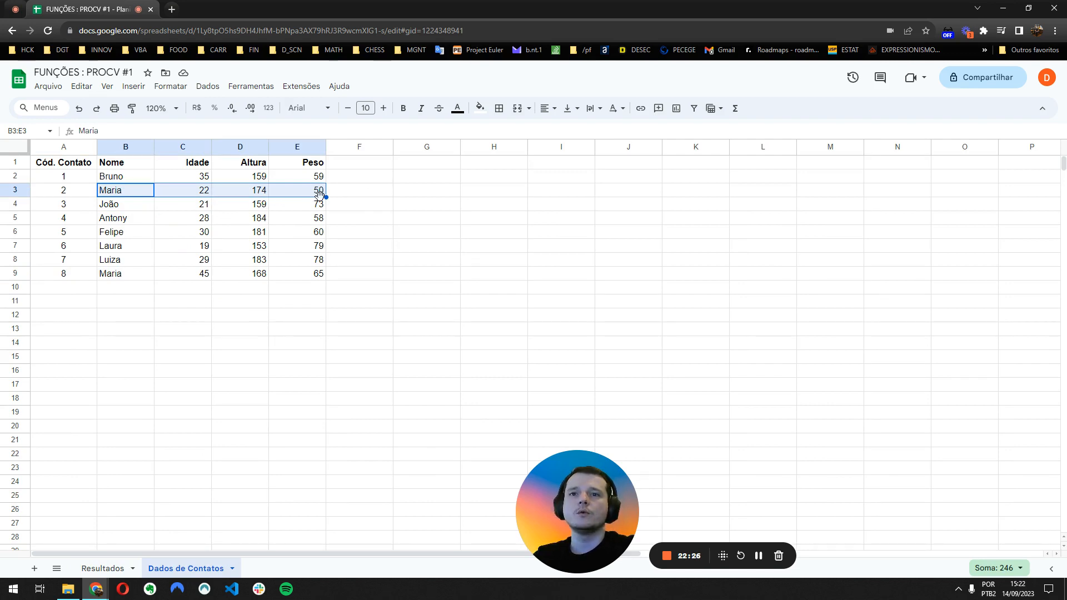
# - Set the lookup code in A6 of Resultados to 8 and check the returned Idade, Altura and Peso against row 9 of Dados de Contatos
pyautogui.click(99, 567)
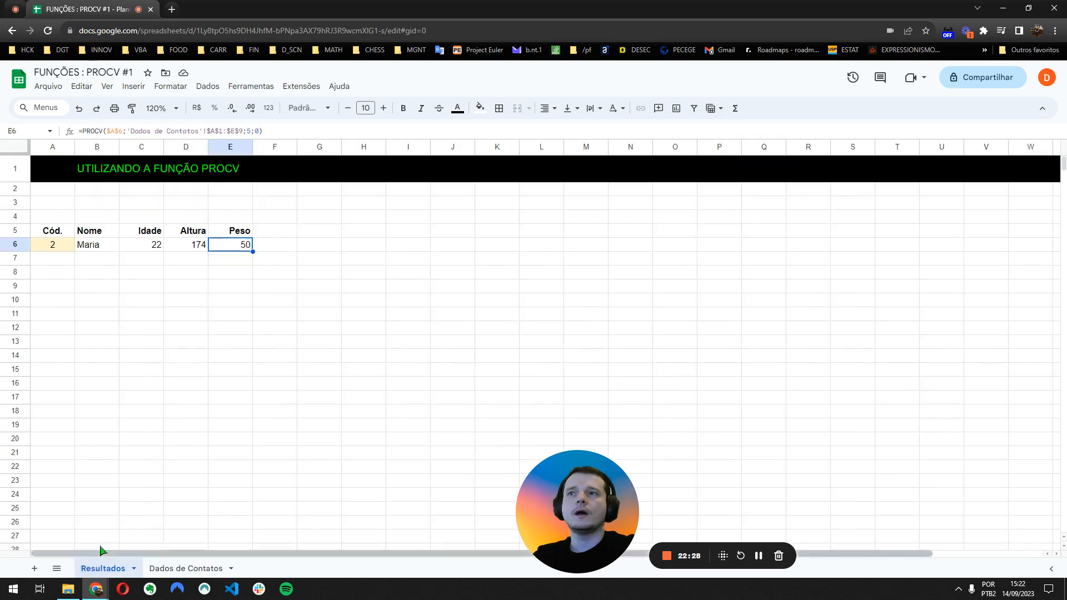
pyautogui.click(59, 248)
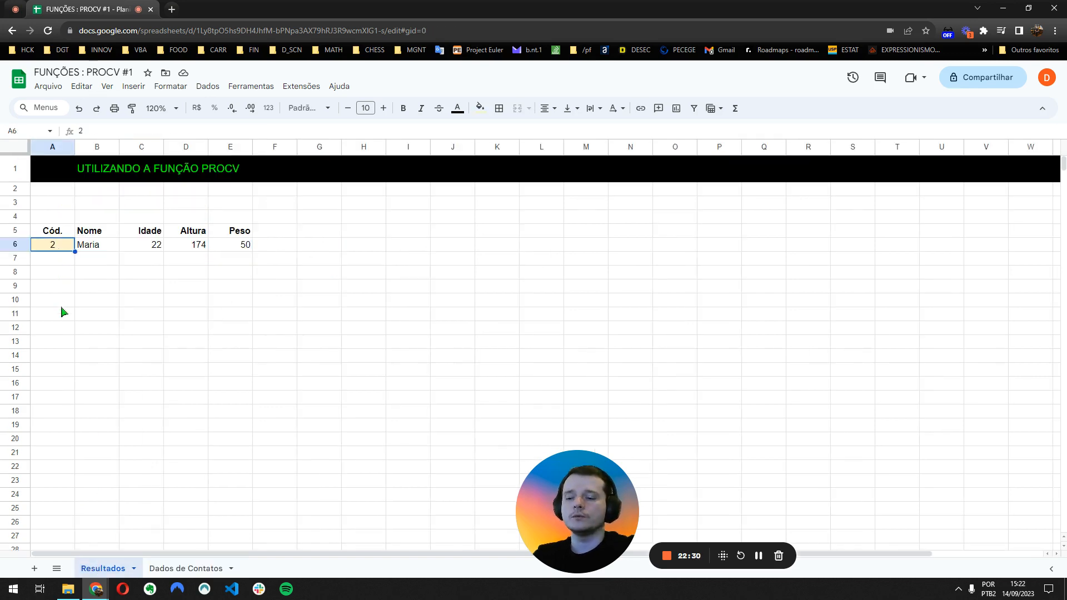
pyautogui.write('8')
pyautogui.press('Return')
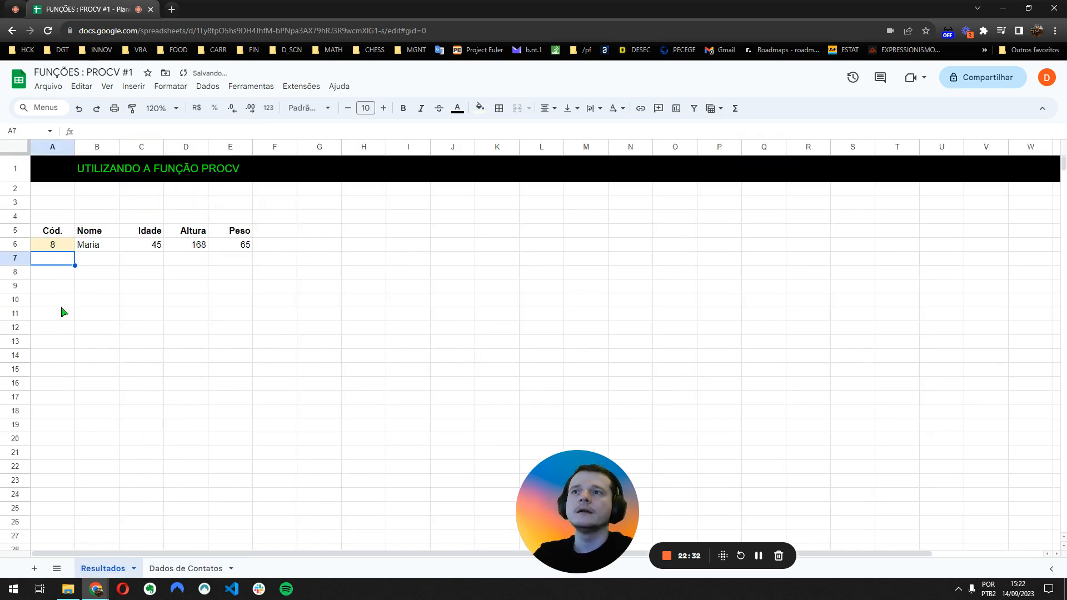
pyautogui.press('Up')
pyautogui.press('Right')
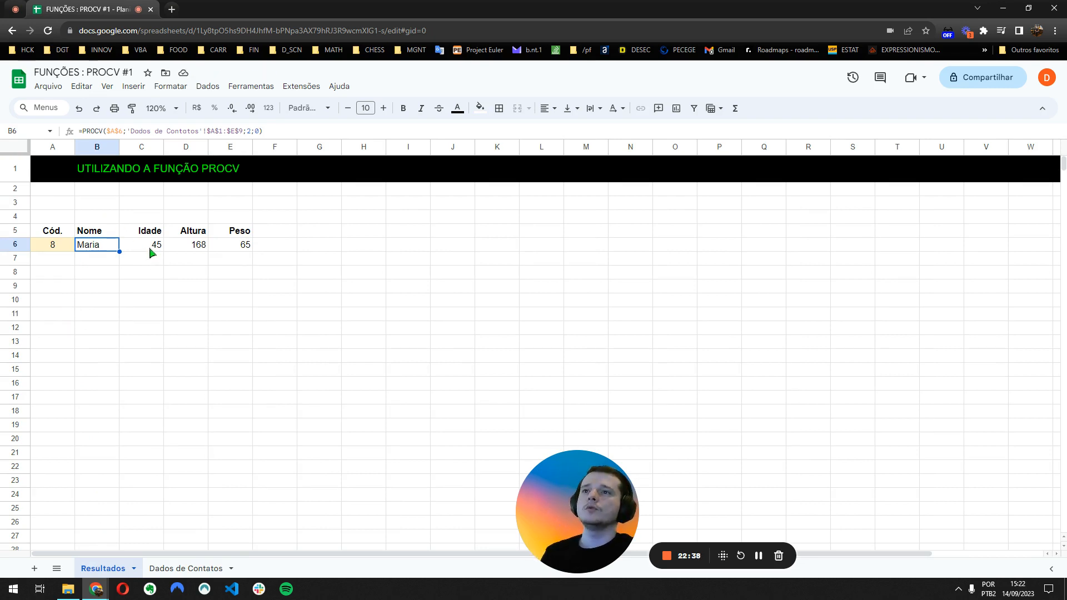
pyautogui.moveTo(150, 248); pyautogui.dragTo(222, 245)
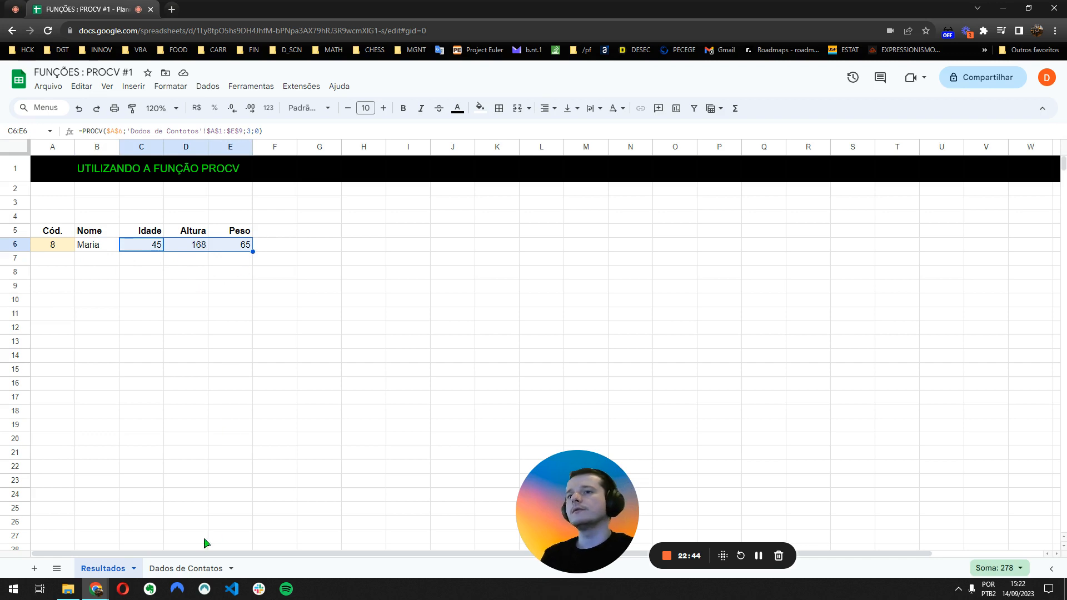
pyautogui.click(164, 569)
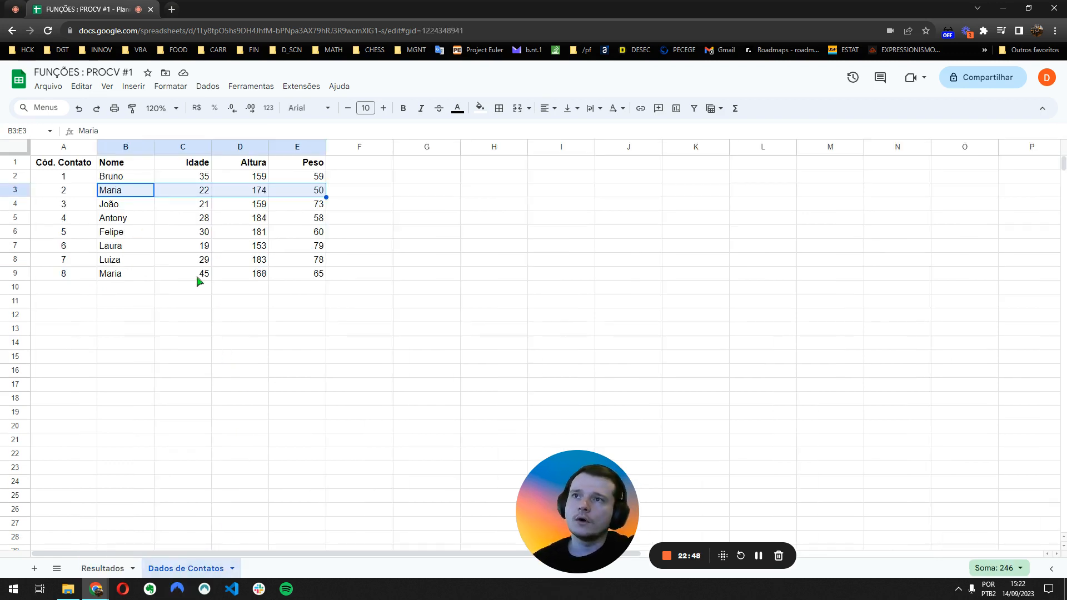
pyautogui.moveTo(199, 276); pyautogui.dragTo(300, 281)
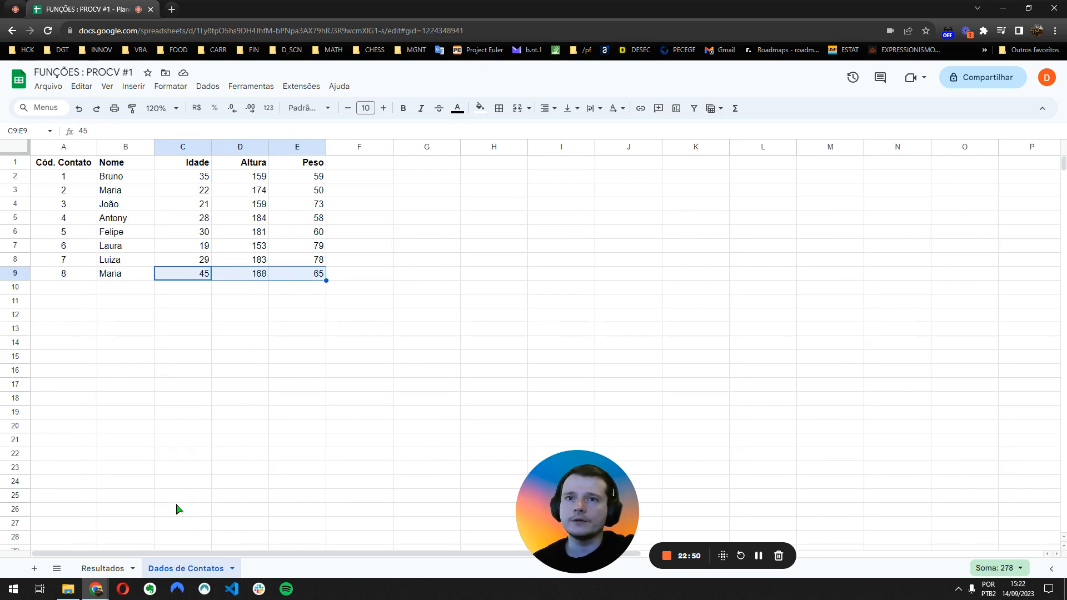
pyautogui.click(103, 568)
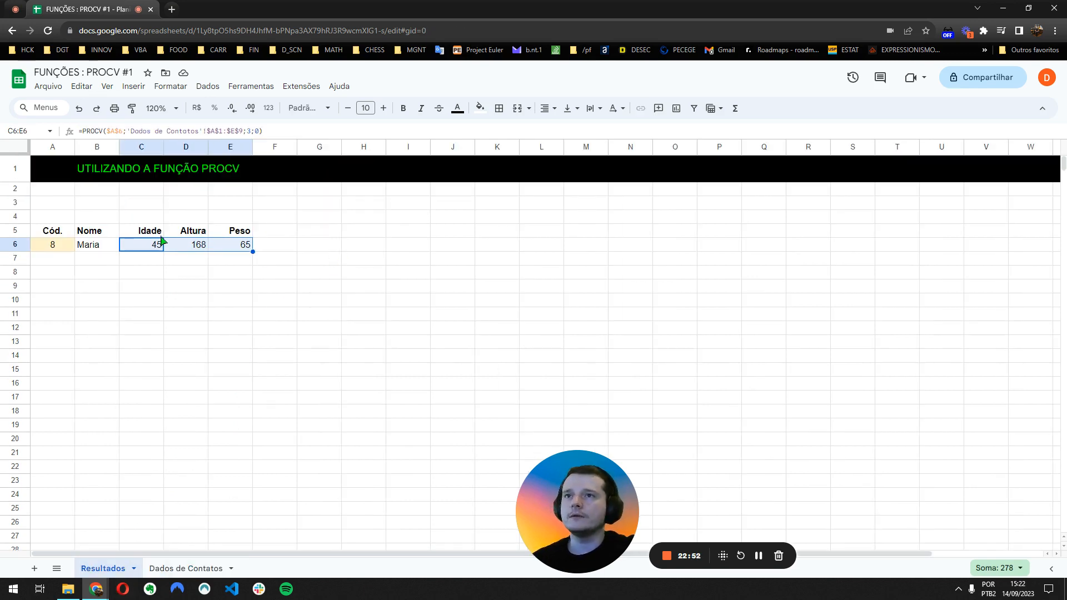